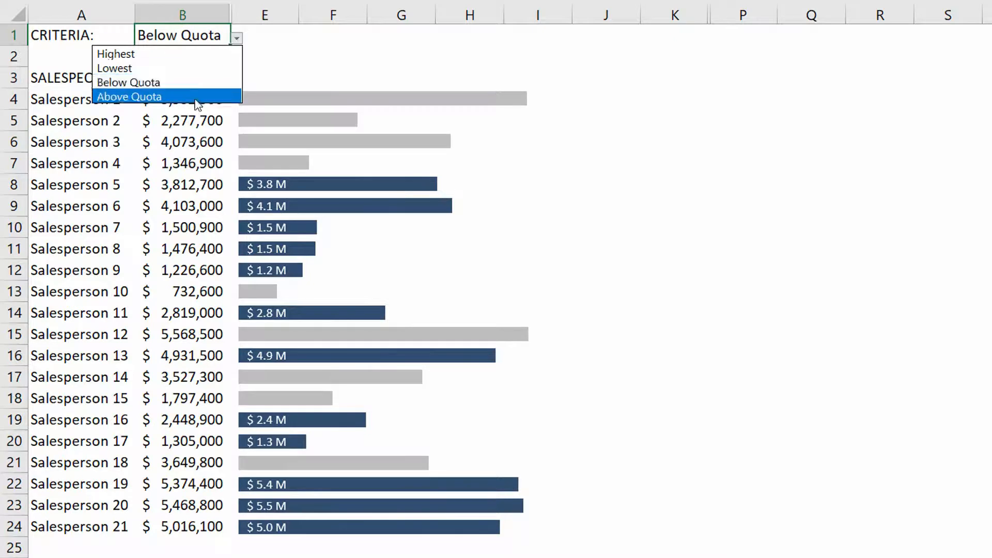
Switch the criteria in B1 through Above Quota, Highest, Lowest and Below Quota to examine which chart bars get highlighted.
{"action": "left_click", "coordinate": [198, 97]}
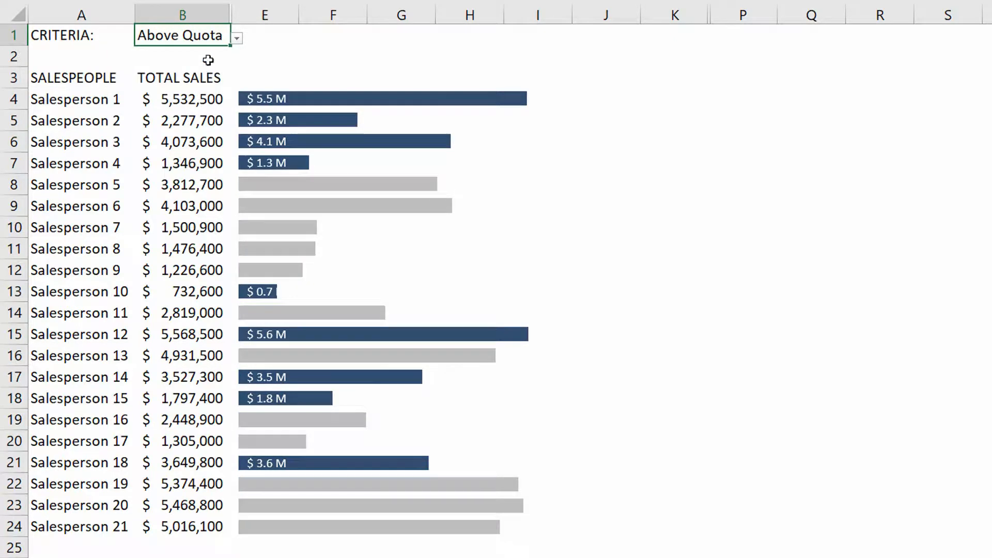
{"action": "left_click", "coordinate": [237, 38]}
{"action": "left_click", "coordinate": [229, 54]}
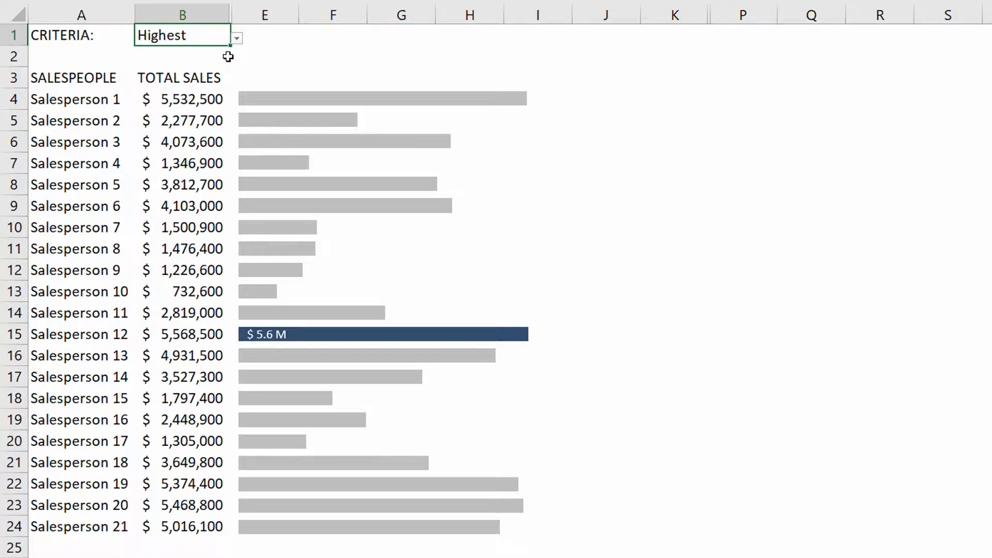
{"action": "left_click", "coordinate": [237, 38]}
{"action": "left_click", "coordinate": [217, 68]}
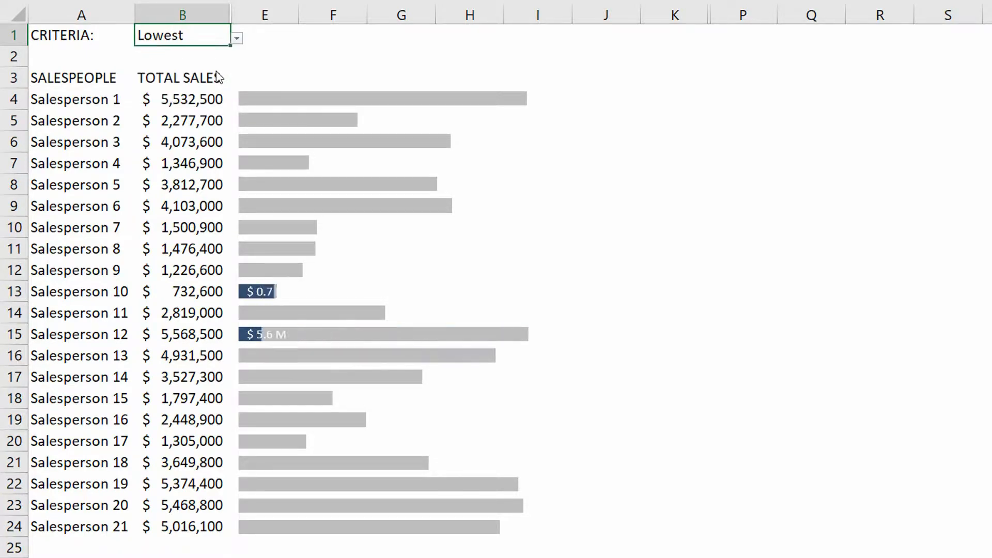
{"action": "left_click", "coordinate": [238, 38]}
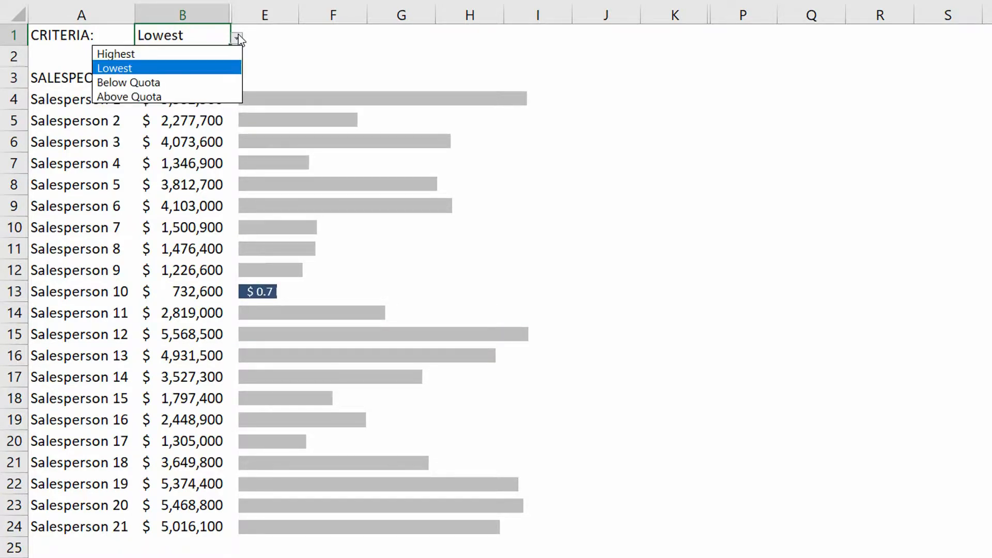
{"action": "left_click", "coordinate": [217, 82]}
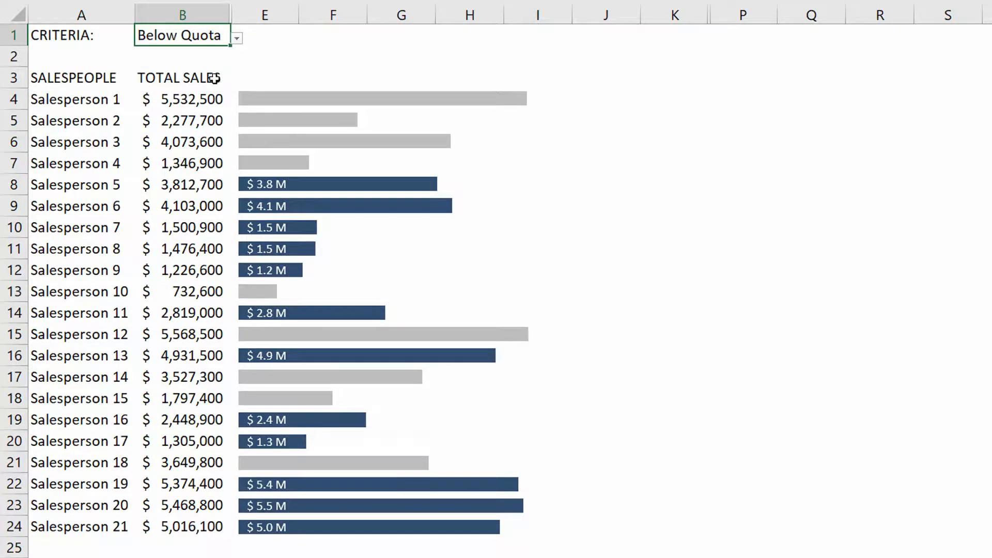
{"action": "left_click", "coordinate": [236, 38]}
{"action": "left_click", "coordinate": [213, 98]}
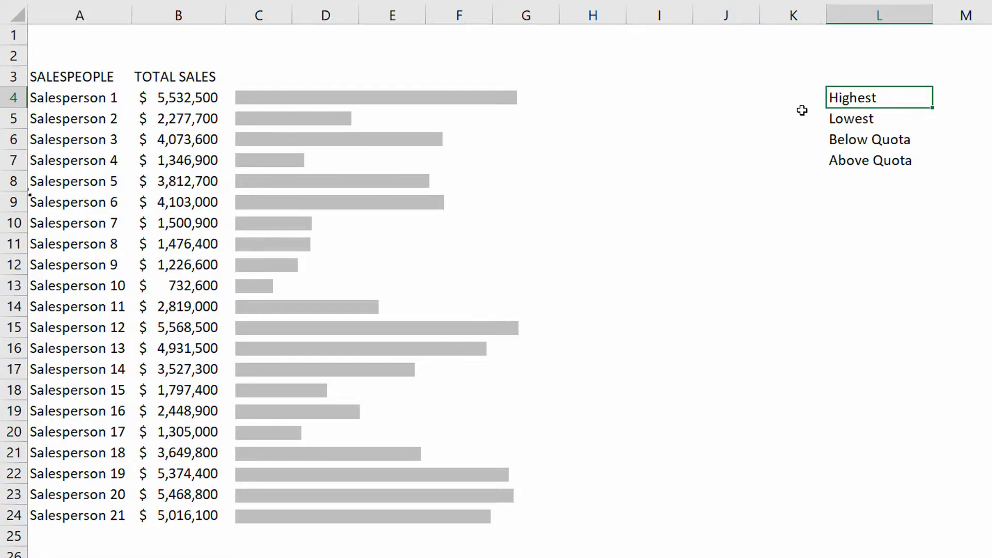
Note MAX, MIN, <... and >... beside the Highest, Lowest, Below Quota and Above Quota entries in M4:M7.
{"action": "left_click_drag", "start_coordinate": [856, 98], "coordinate": [874, 157]}
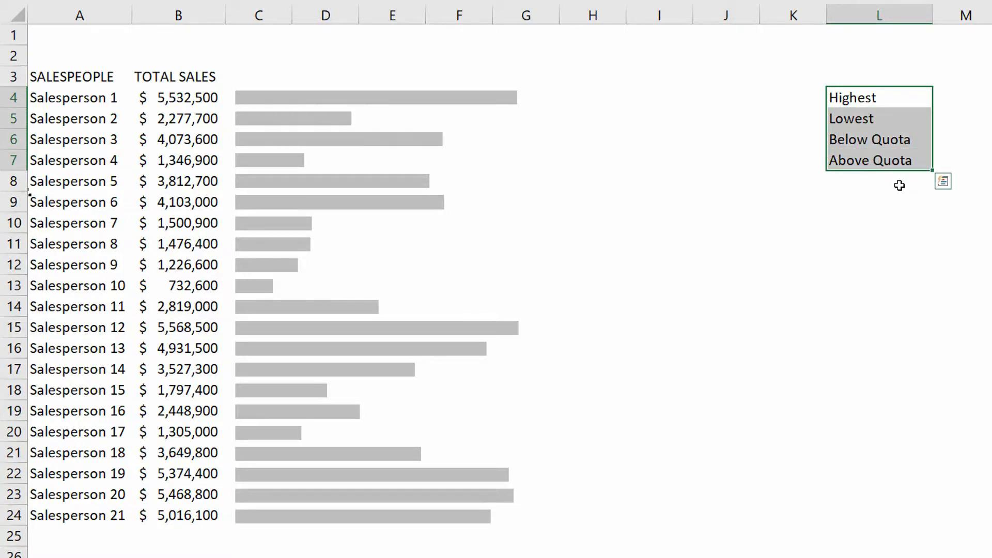
{"action": "left_click", "coordinate": [946, 98]}
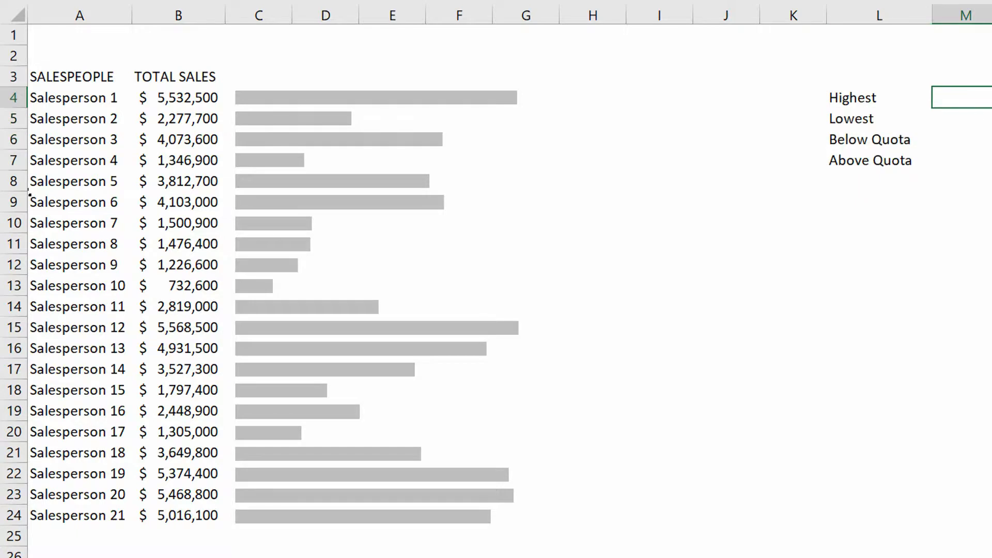
{"action": "type", "text": "MAX"}
{"action": "key", "text": "Return"}
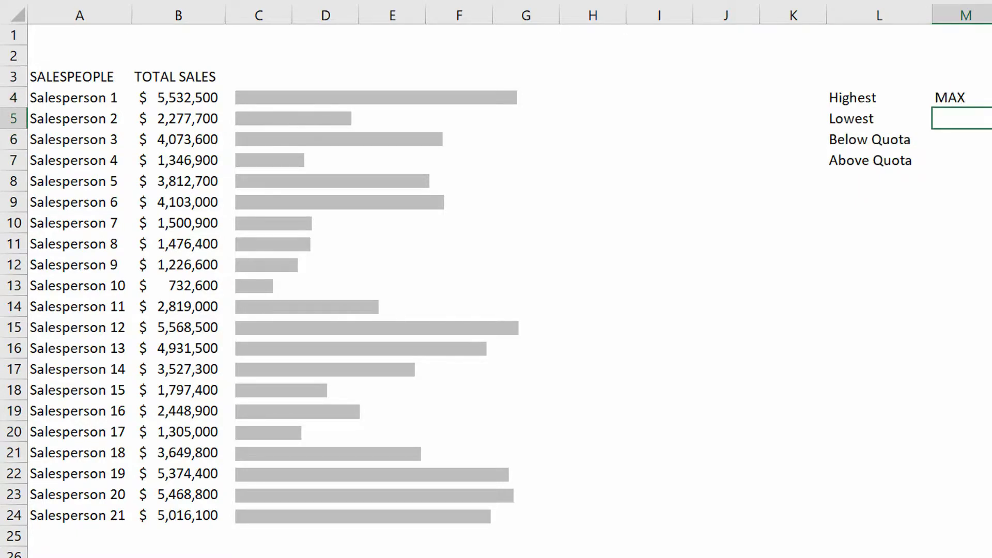
{"action": "type", "text": "MIN"}
{"action": "key", "text": "Return"}
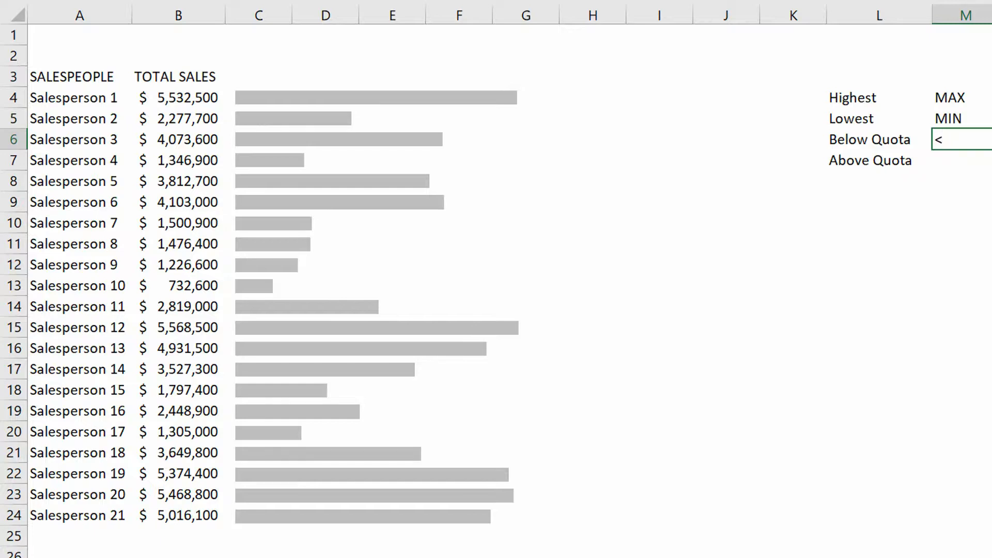
{"action": "type", "text": ".."}
{"action": "key", "text": "Return"}
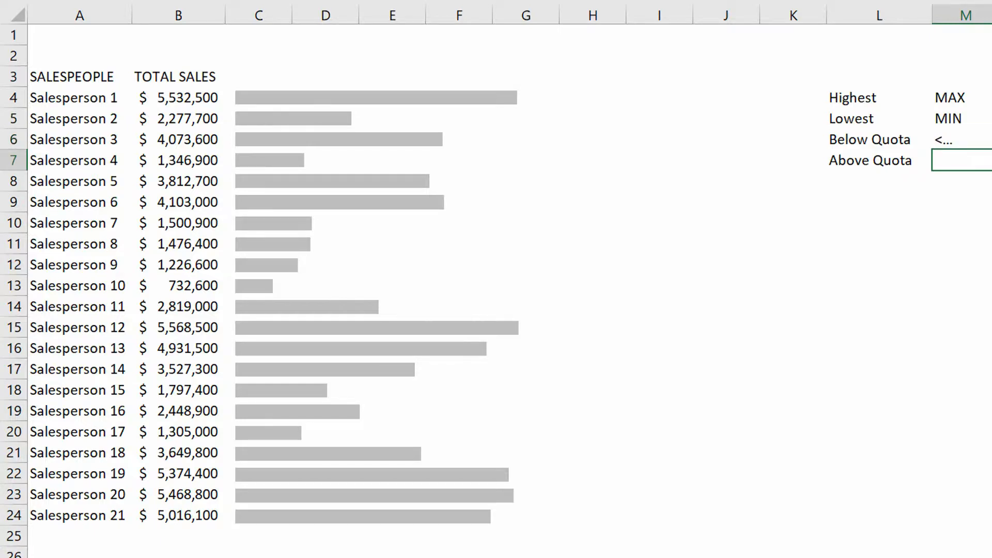
{"action": "type", "text": ">..."}
{"action": "left_click", "coordinate": [831, 148]}
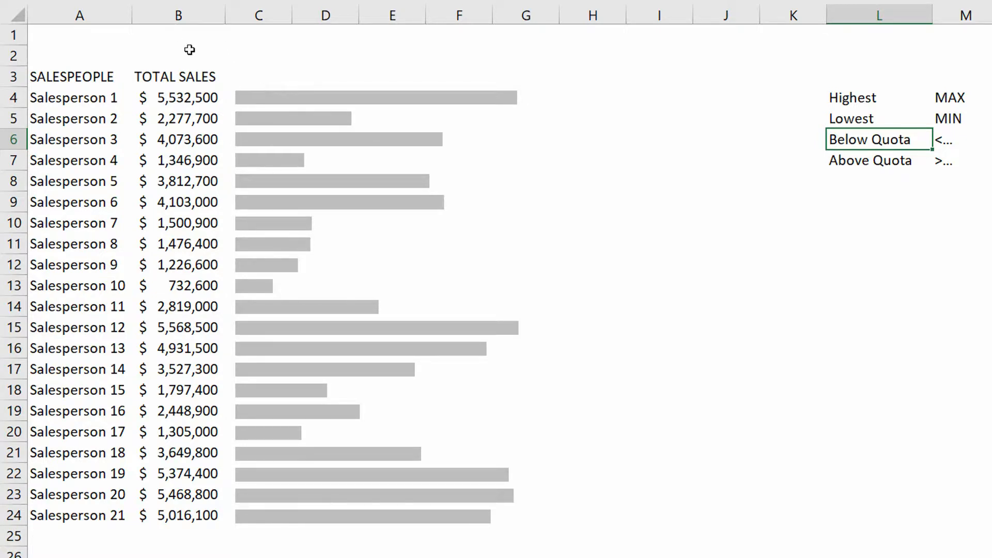
Shift the bar chart to the right to free columns C and D, and enter the header HIGHLIGHT in C3.
{"action": "left_click", "coordinate": [333, 81]}
{"action": "left_click_drag", "start_coordinate": [317, 77], "coordinate": [447, 73]}
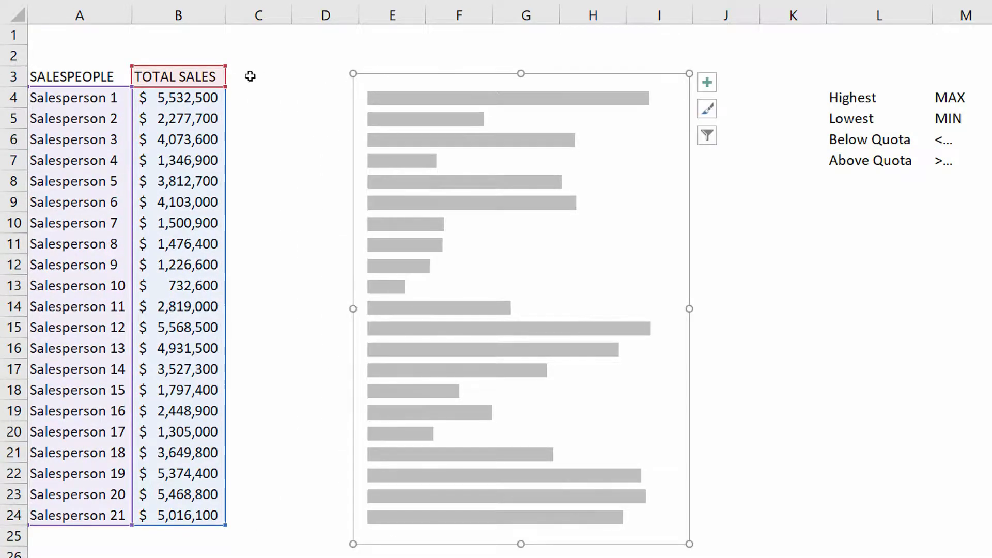
{"action": "left_click", "coordinate": [250, 73]}
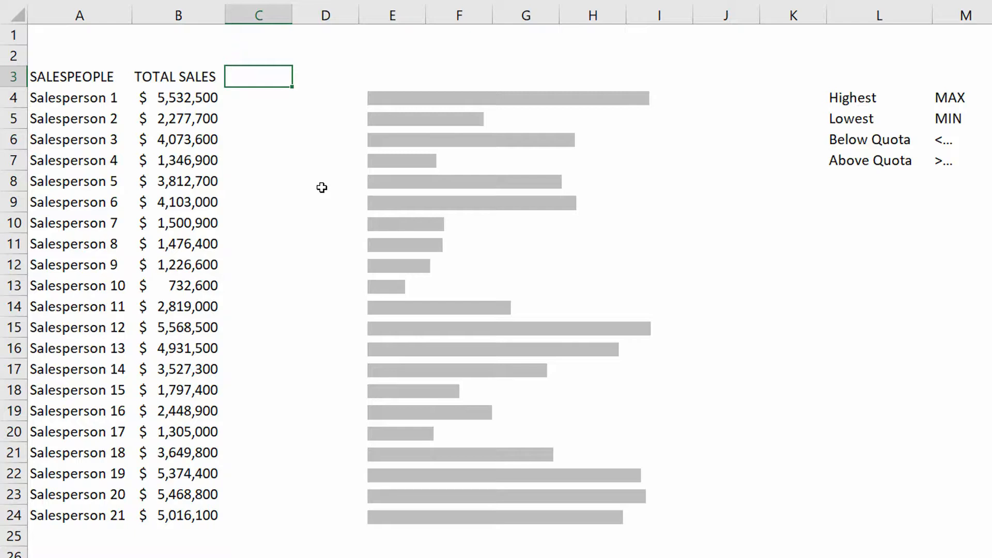
{"action": "type", "text": "HIGHLIGHT"}
{"action": "key", "text": "Return"}
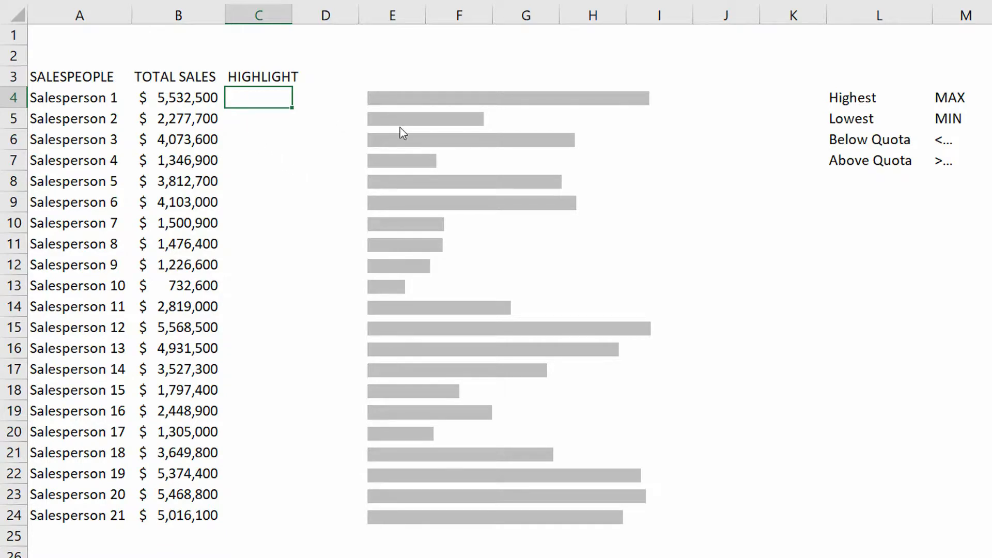
Insert a new column before the HIGHLIGHT column and give it the header QUOTA in C3.
{"action": "left_click", "coordinate": [184, 91]}
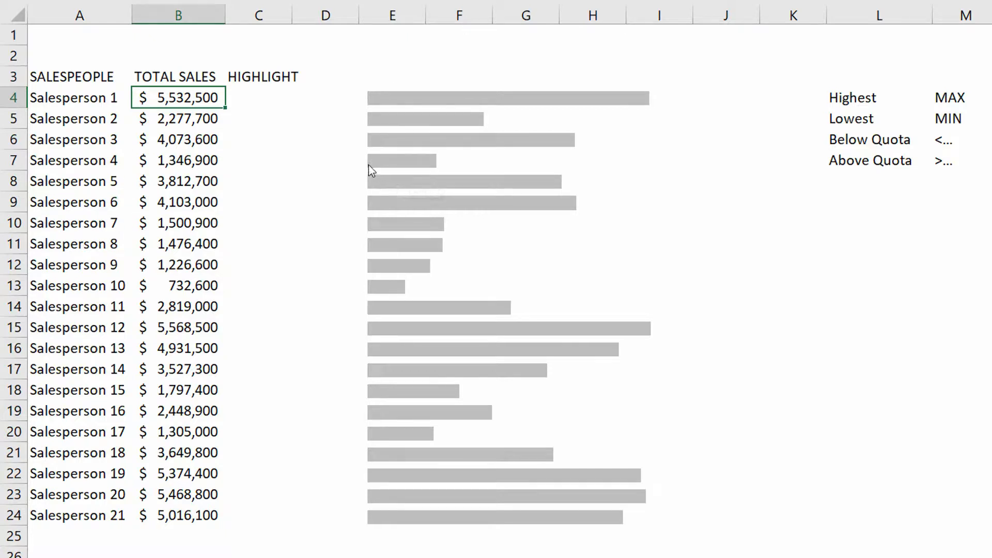
{"action": "left_click_drag", "start_coordinate": [258, 97], "coordinate": [287, 509]}
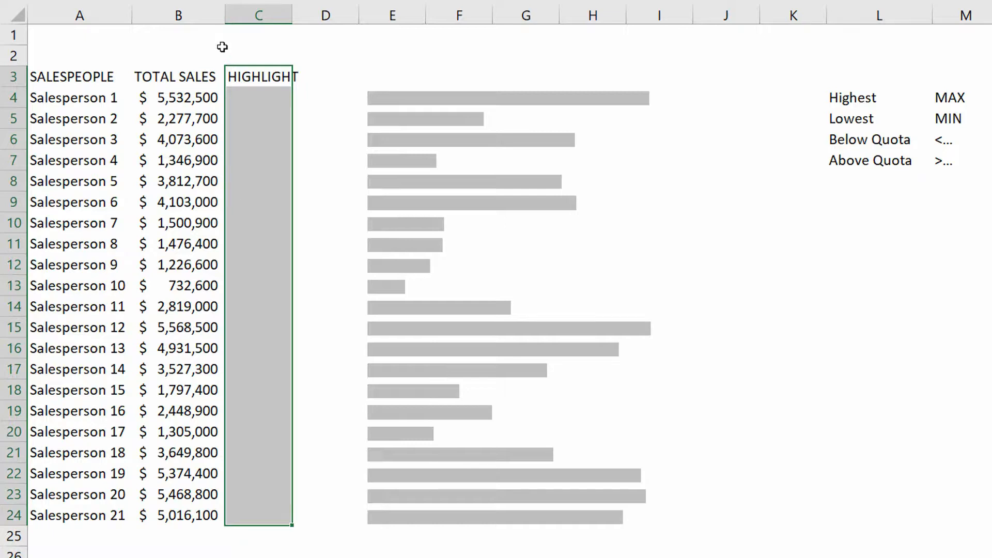
{"action": "right_click", "coordinate": [247, 14]}
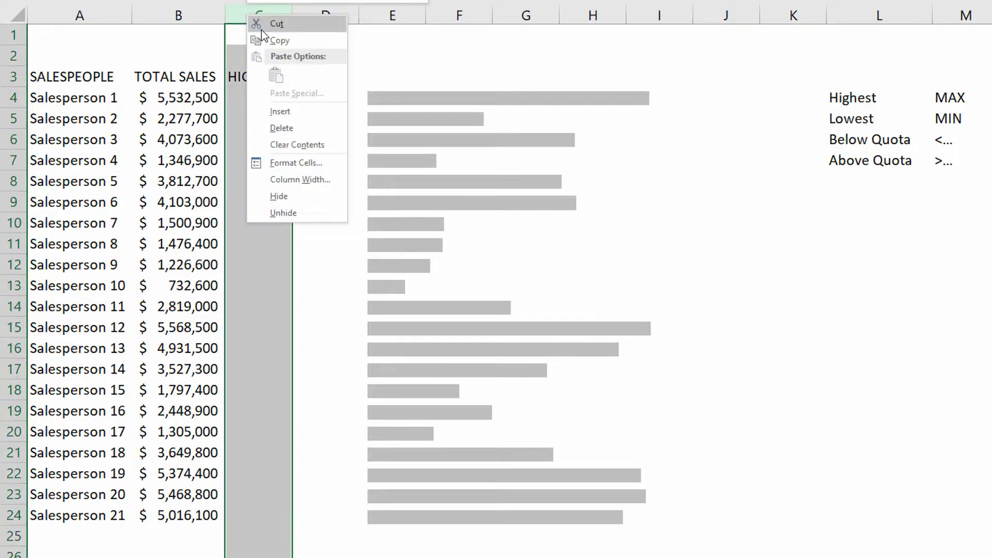
{"action": "left_click", "coordinate": [292, 111]}
{"action": "left_click", "coordinate": [243, 75]}
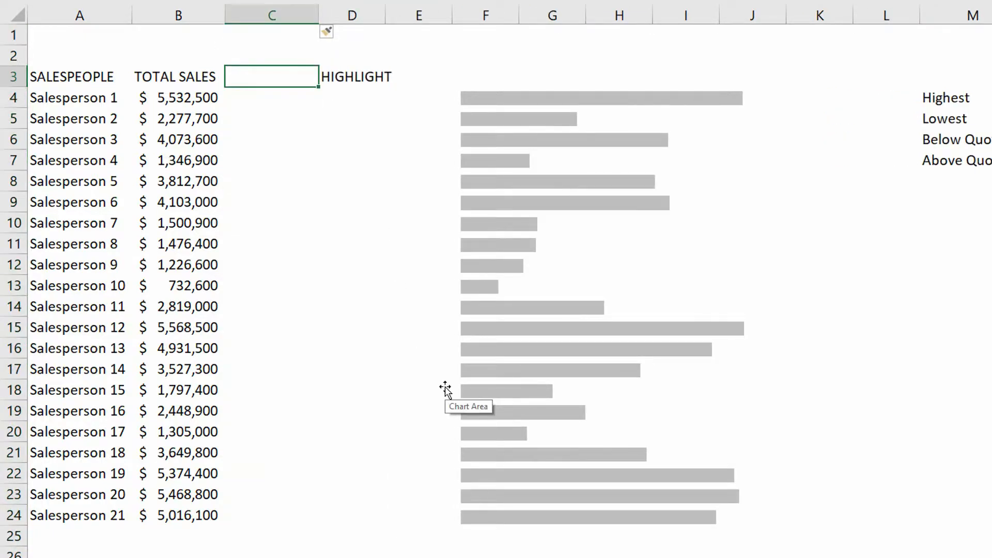
{"action": "type", "text": "QUOTA"}
{"action": "key", "text": "Return"}
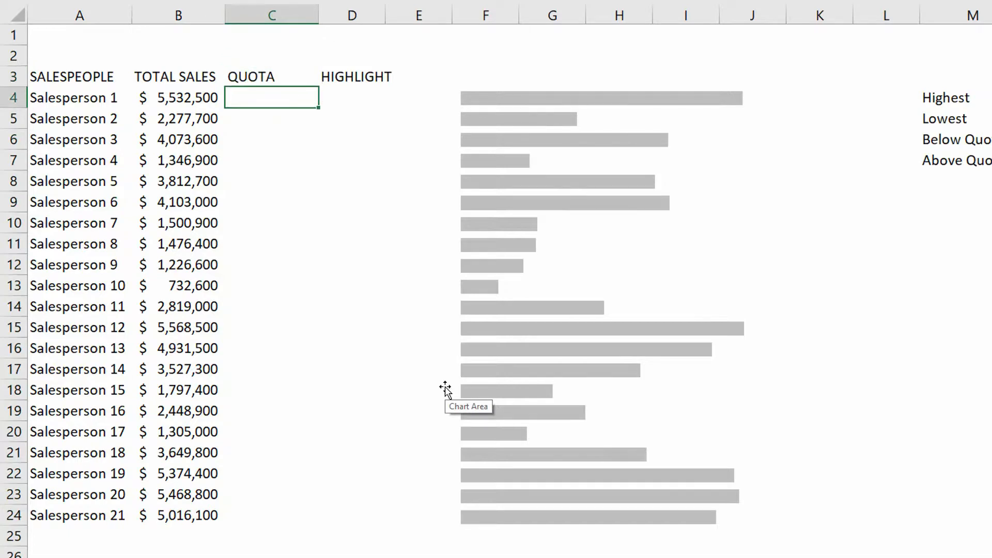
Enter =B4*RANDBETWEEN(75,130)*.01 in C4 and fill it down to C24 for all salespeople.
{"action": "type", "text": "="}
{"action": "left_click", "coordinate": [188, 99]}
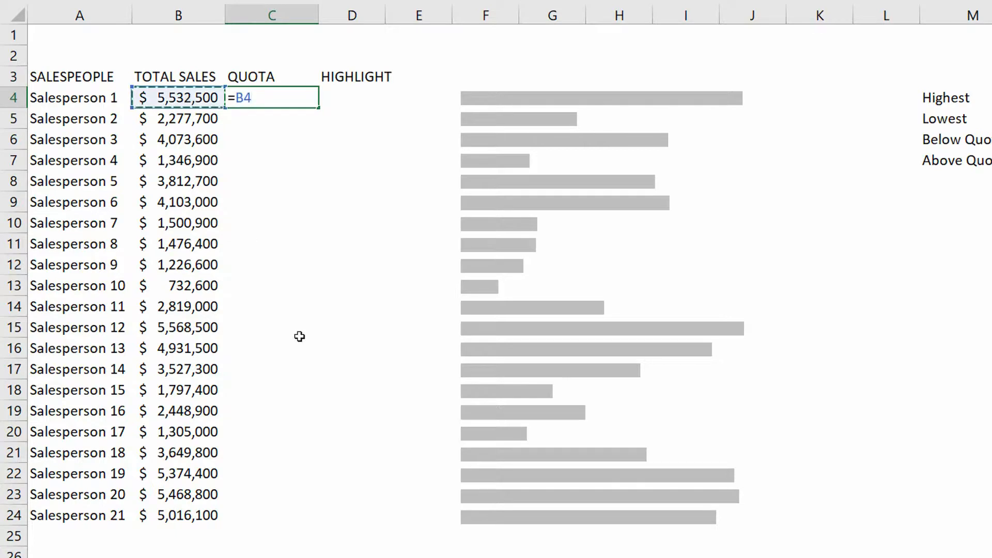
{"action": "type", "text": "*RAND"}
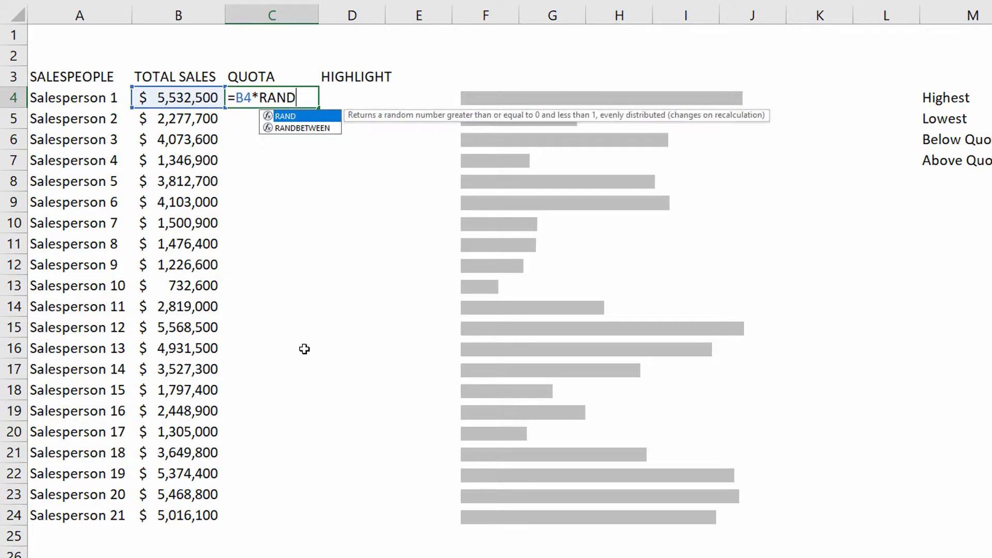
{"action": "key", "text": "Down"}
{"action": "key", "text": "Tab"}
{"action": "type", "text": "75,"}
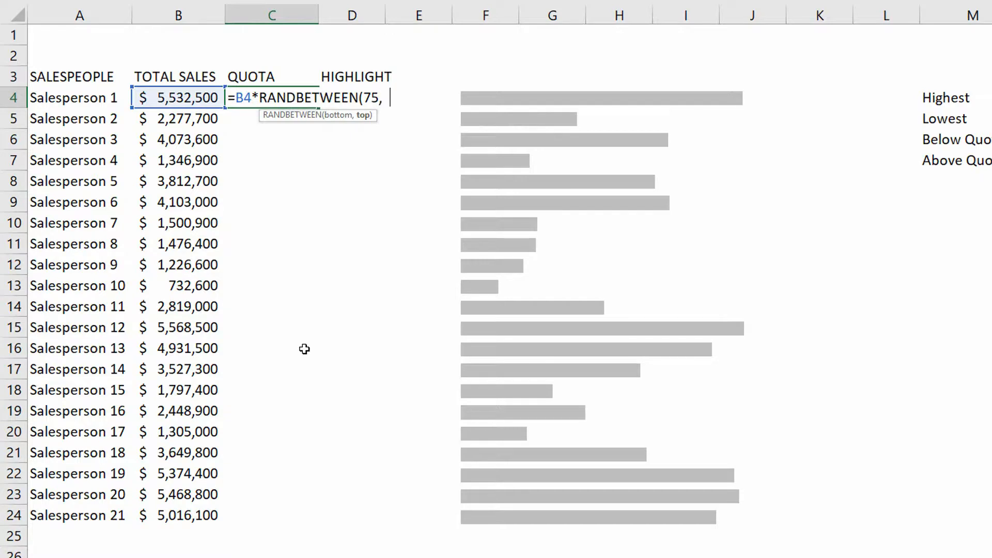
{"action": "type", "text": "130)*.0"}
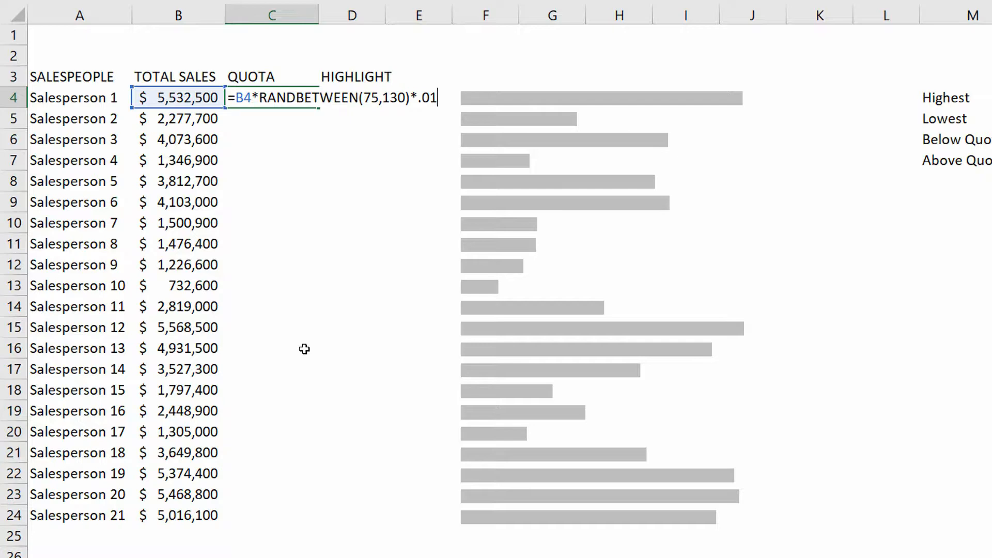
{"action": "type", "text": "1"}
{"action": "key", "text": "ctrl+Return"}
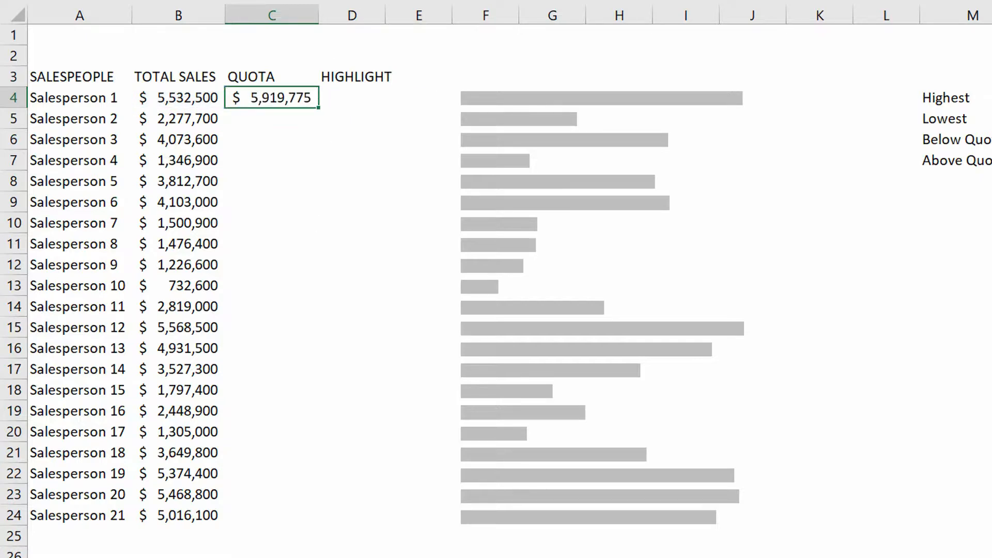
{"action": "double_click", "coordinate": [319, 108]}
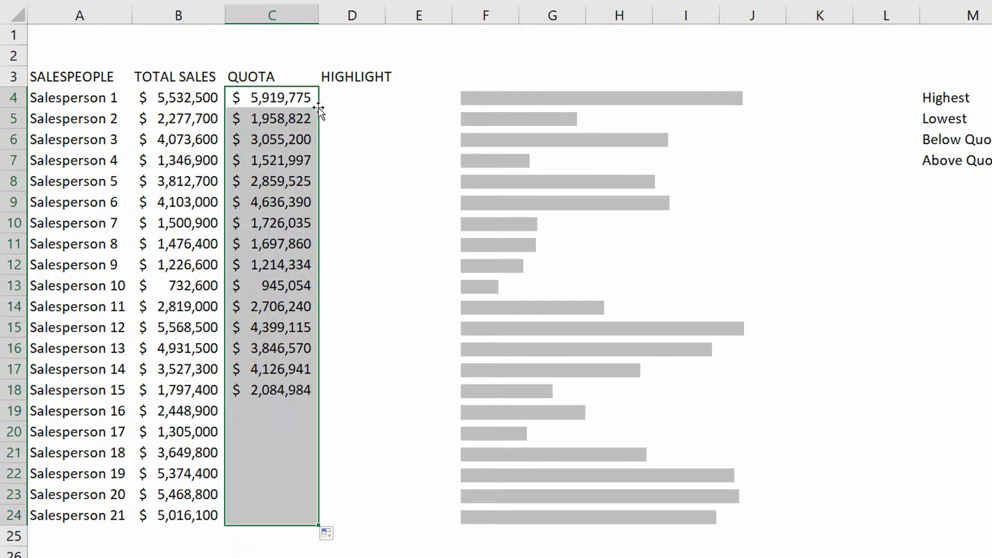
Try to fix the random quotas by copying C4:C24 and pasting the range over itself.
{"action": "key", "text": "ctrl+c"}
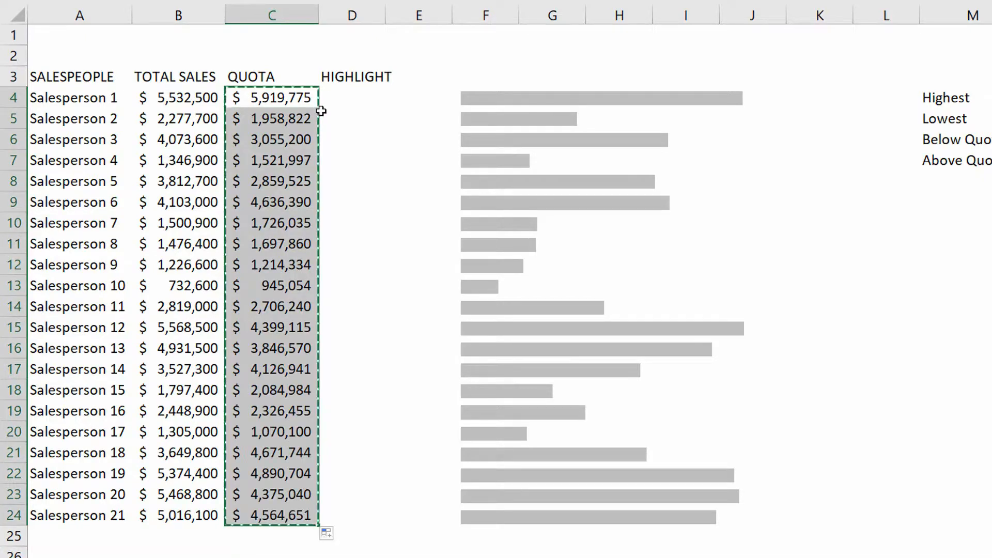
{"action": "key", "text": "ctrl+v"}
{"action": "key", "text": "Escape"}
Widen column D to fit the HIGHLIGHT header, and enter the label CRITERIA: in A1 with Highest in B1.
{"action": "left_click", "coordinate": [347, 100]}
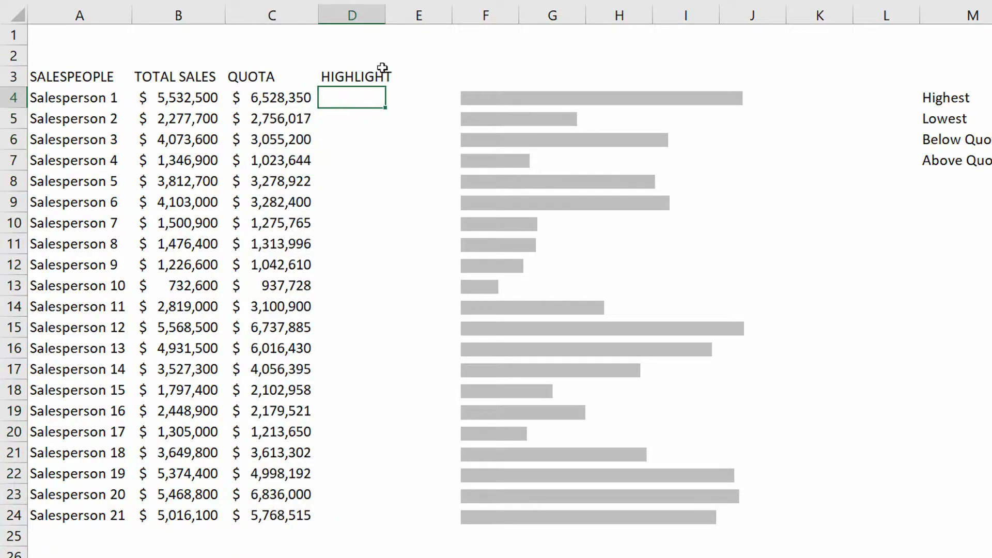
{"action": "left_click_drag", "start_coordinate": [389, 17], "coordinate": [407, 17]}
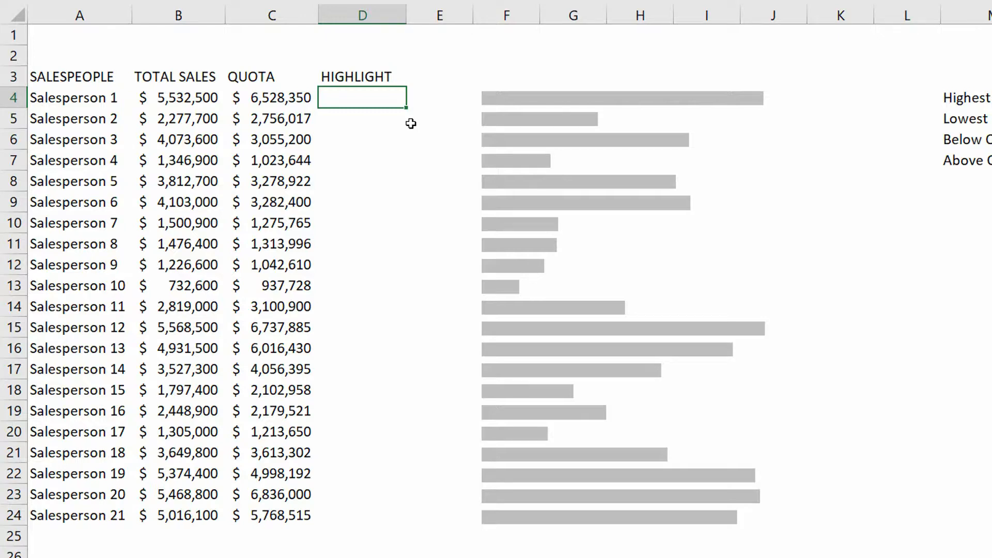
{"action": "left_click", "coordinate": [77, 37]}
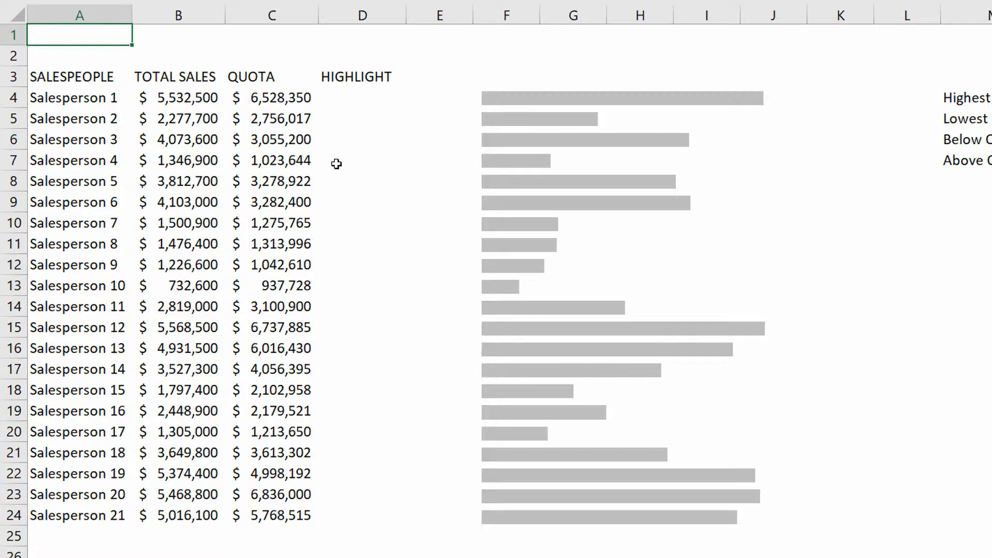
{"action": "type", "text": "CRITERIA:"}
{"action": "key", "text": "Tab"}
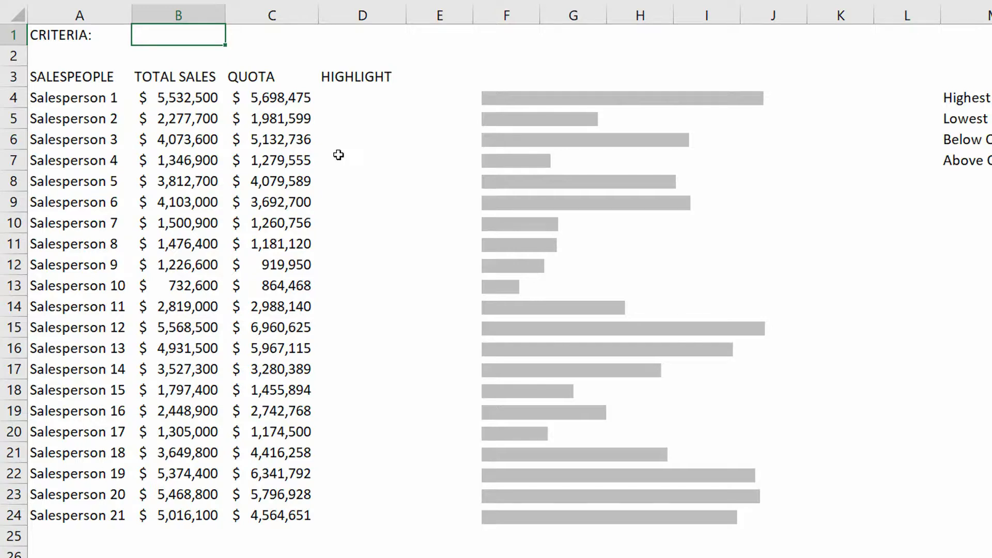
{"action": "type", "text": "Highest"}
{"action": "key", "text": "Return"}
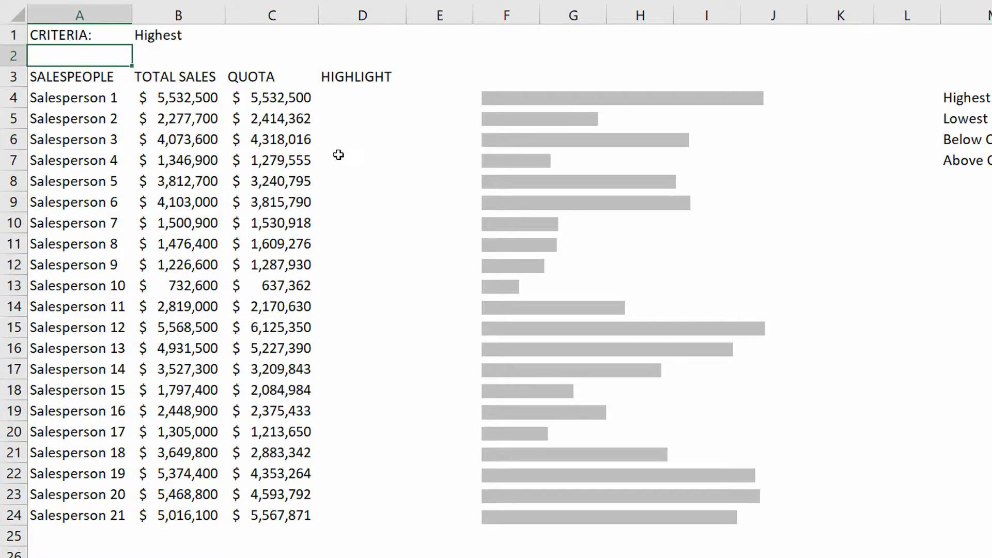
Replace the random quota formulas in C4:C24 with fixed values.
{"action": "left_click_drag", "start_coordinate": [296, 107], "coordinate": [274, 501]}
{"action": "key", "text": "ctrl+c"}
{"action": "key", "text": "ctrl+v"}
{"action": "key", "text": "ctrl"}
{"action": "key", "text": "v"}
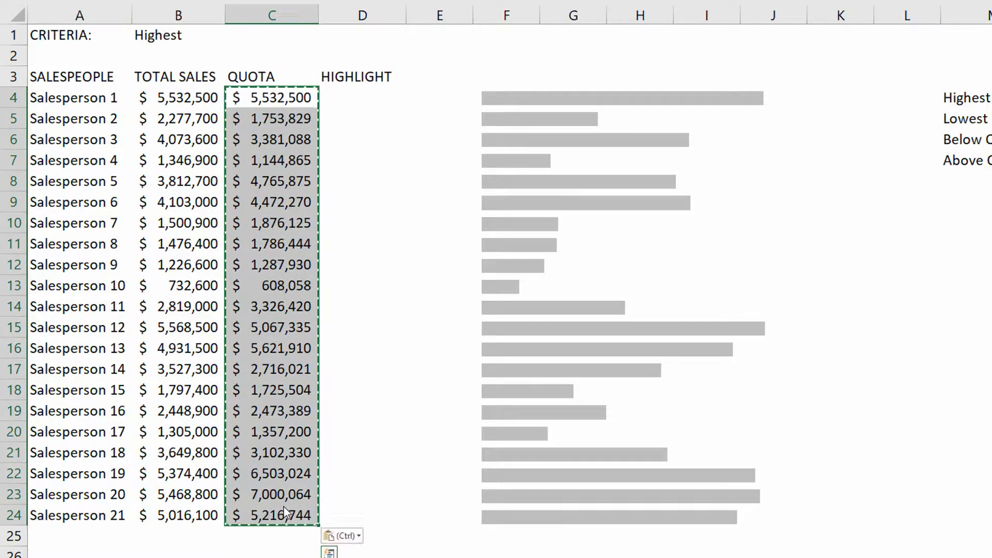
{"action": "key", "text": "Escape"}
Start an IFS function in D4 and place its arguments dialog clear of the sales data.
{"action": "key", "text": "Right"}
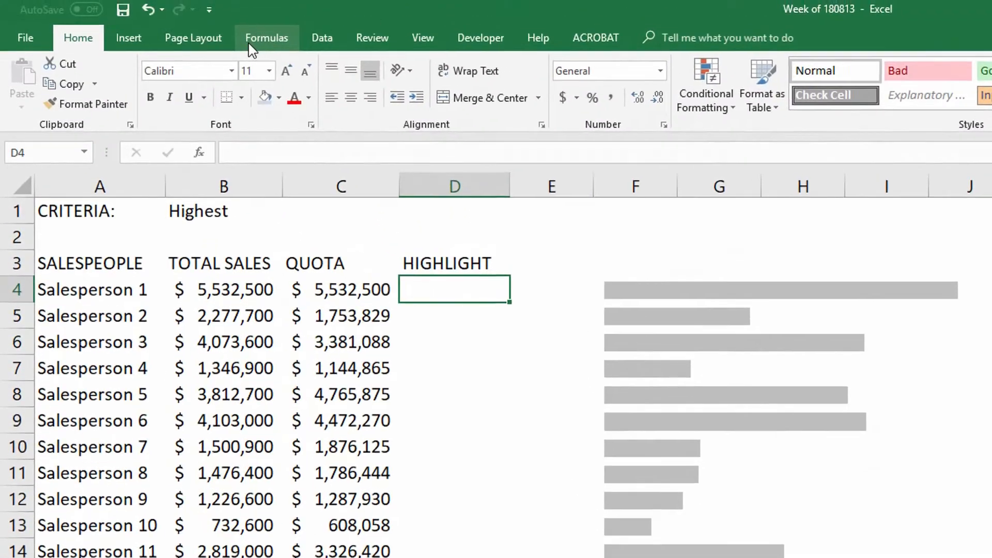
{"action": "left_click", "coordinate": [249, 45]}
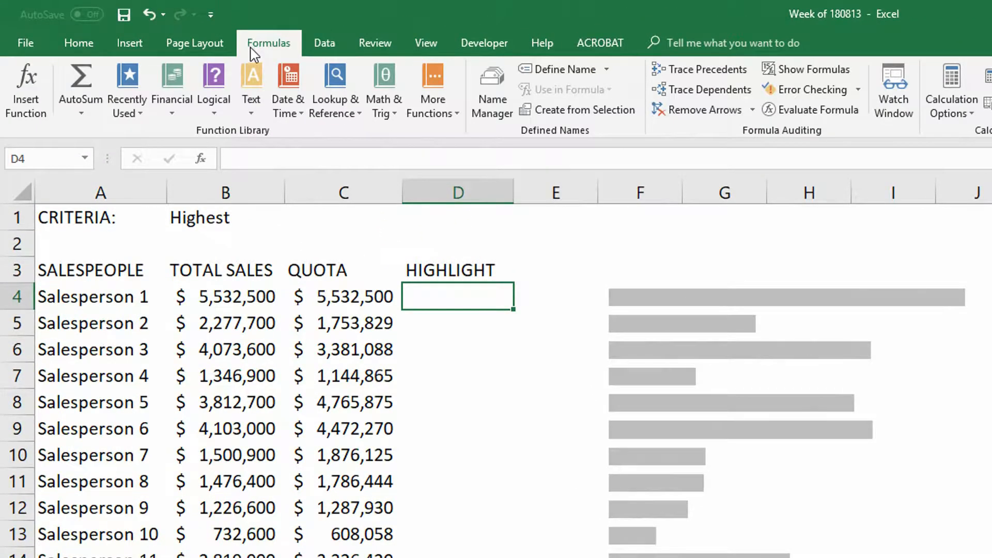
{"action": "left_click", "coordinate": [225, 107]}
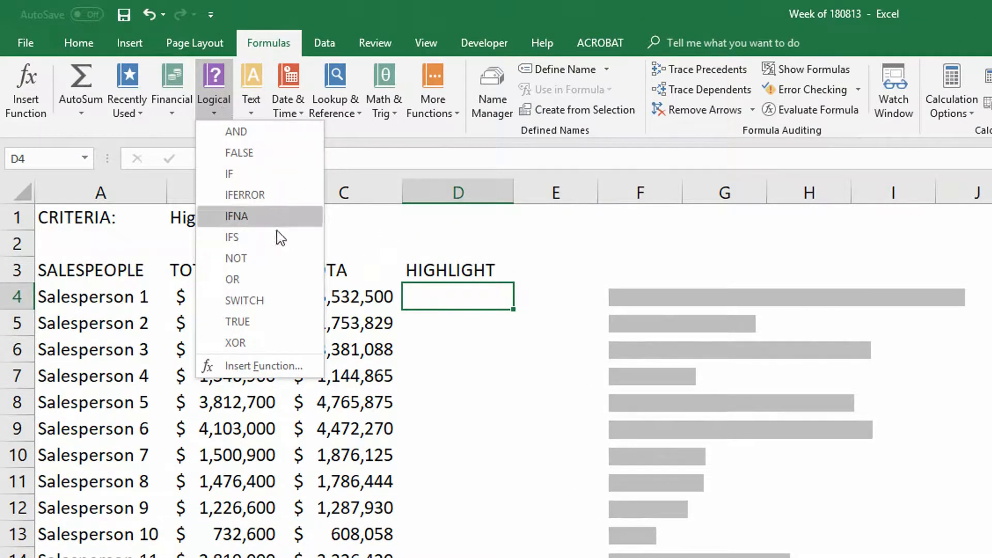
{"action": "key", "text": "Escape"}
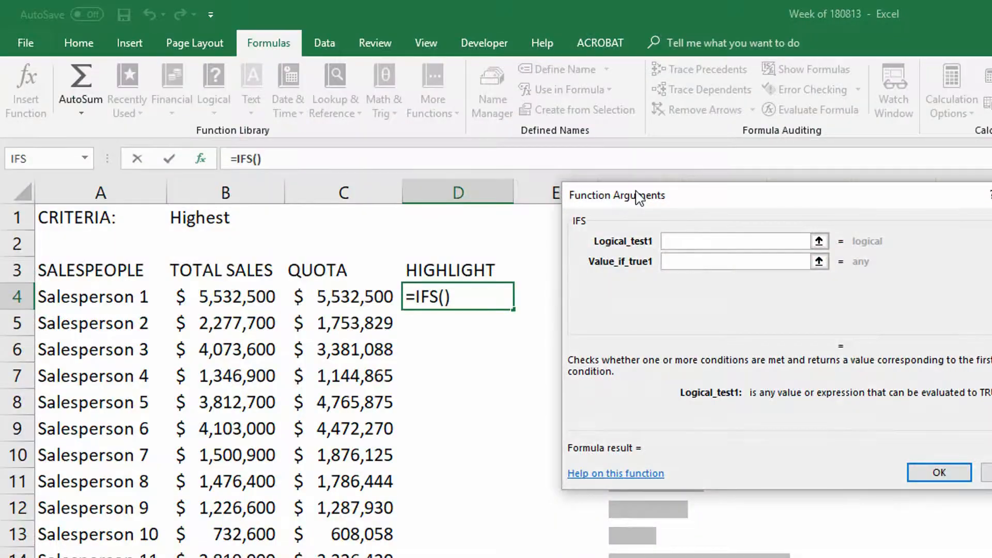
{"action": "left_click_drag", "start_coordinate": [633, 203], "coordinate": [541, 268]}
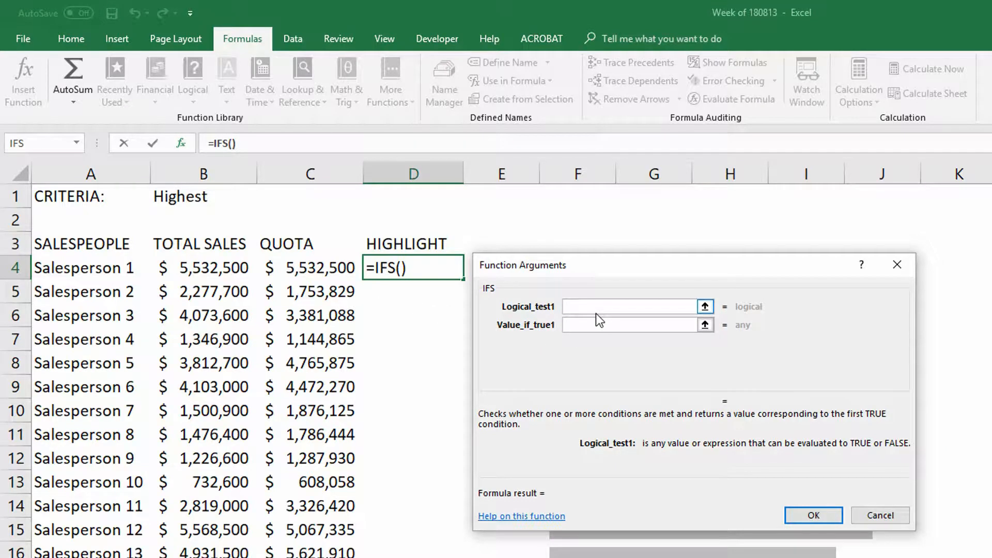
Set the first logical test of the IFS function to B1="Highest".
{"action": "left_click", "coordinate": [194, 197]}
{"action": "type", "text": "="}
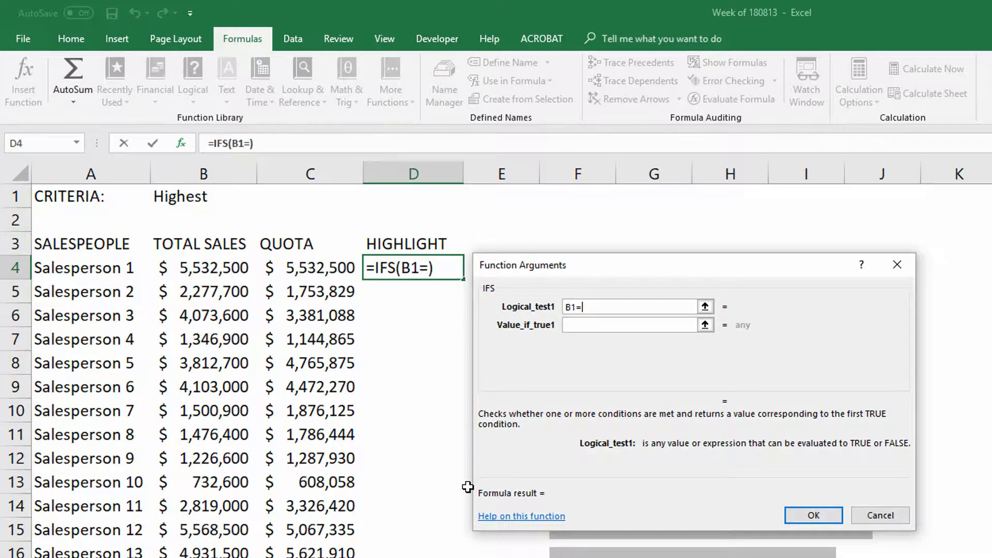
{"action": "type", "text": "\"Hi"}
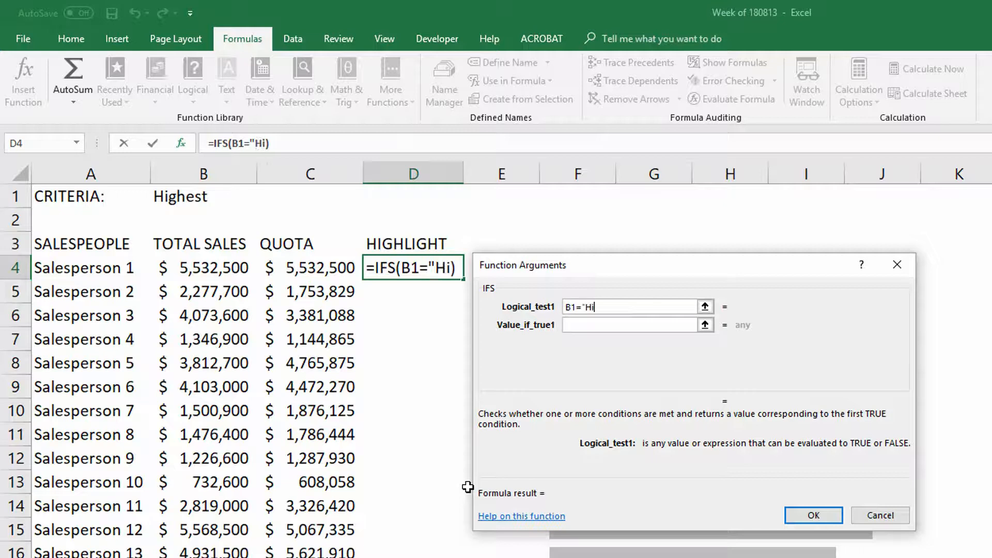
{"action": "type", "text": "ghest\""}
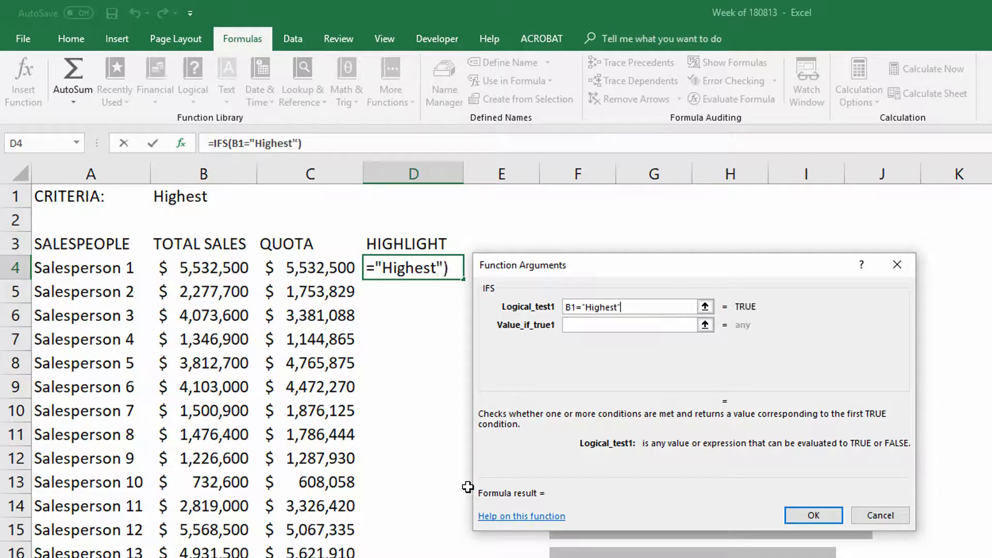
{"action": "key", "text": "Tab"}
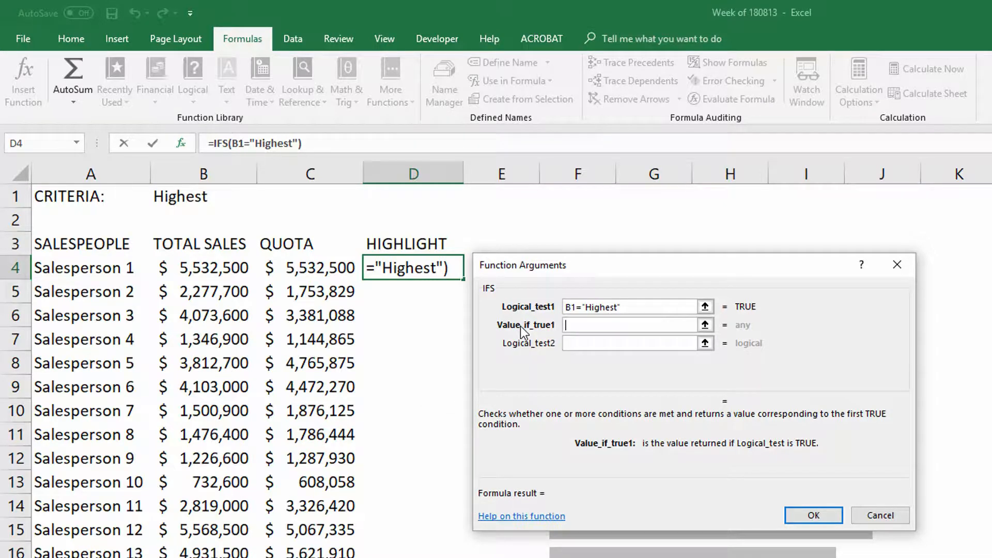
Begin the value for the first test as an IF checking whether B4=MAX($B$4:$B$24), with the range locked as absolute.
{"action": "type", "text": "if"}
{"action": "key", "text": "BackSpace"}
{"action": "key", "text": "BackSpace"}
{"action": "type", "text": "IF"}
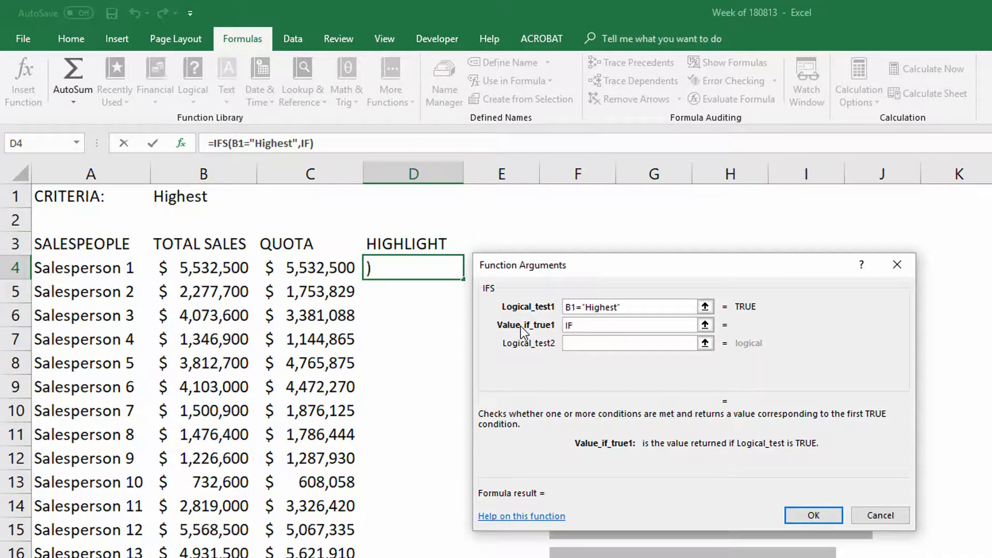
{"action": "type", "text": "("}
{"action": "left_click", "coordinate": [182, 271]}
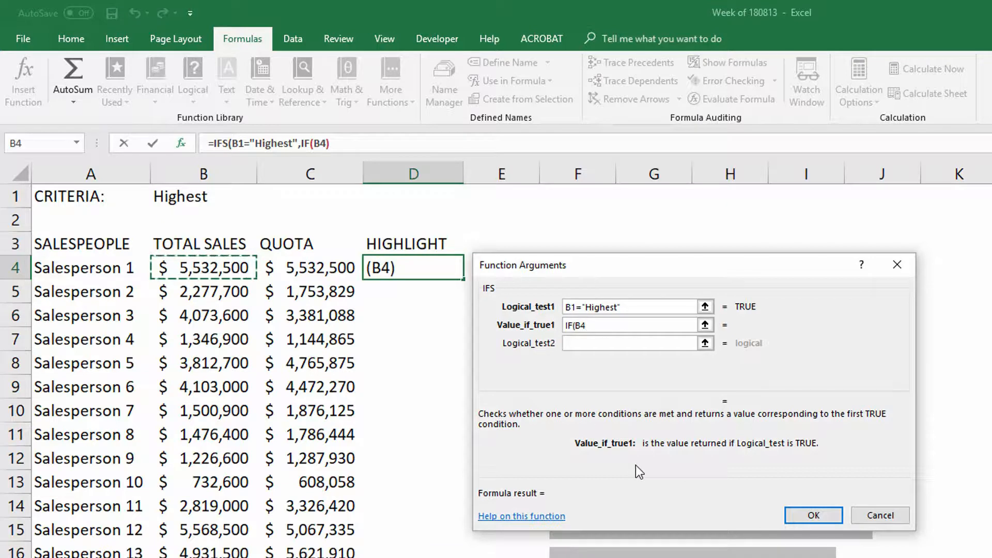
{"action": "type", "text": "=MAX("}
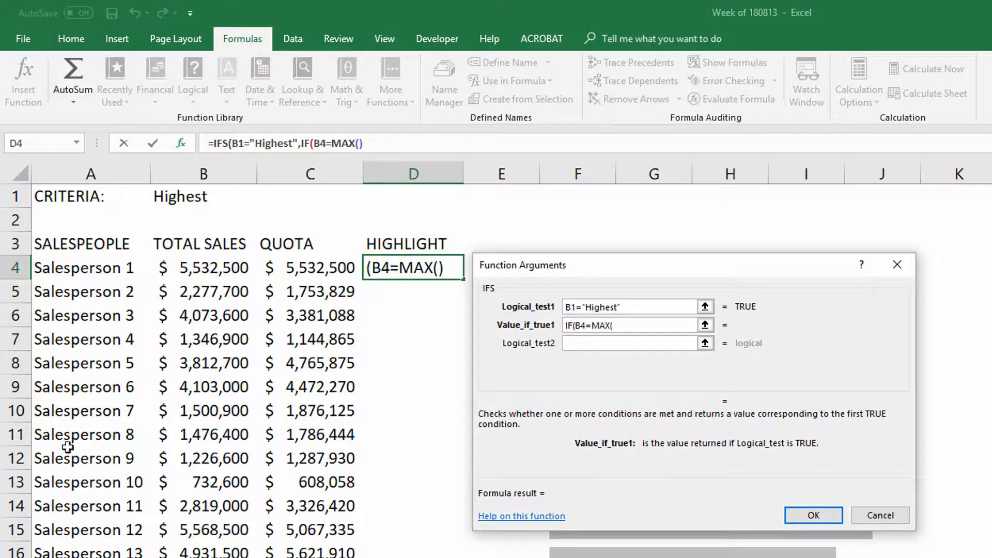
{"action": "left_click_drag", "start_coordinate": [200, 264], "coordinate": [204, 557]}
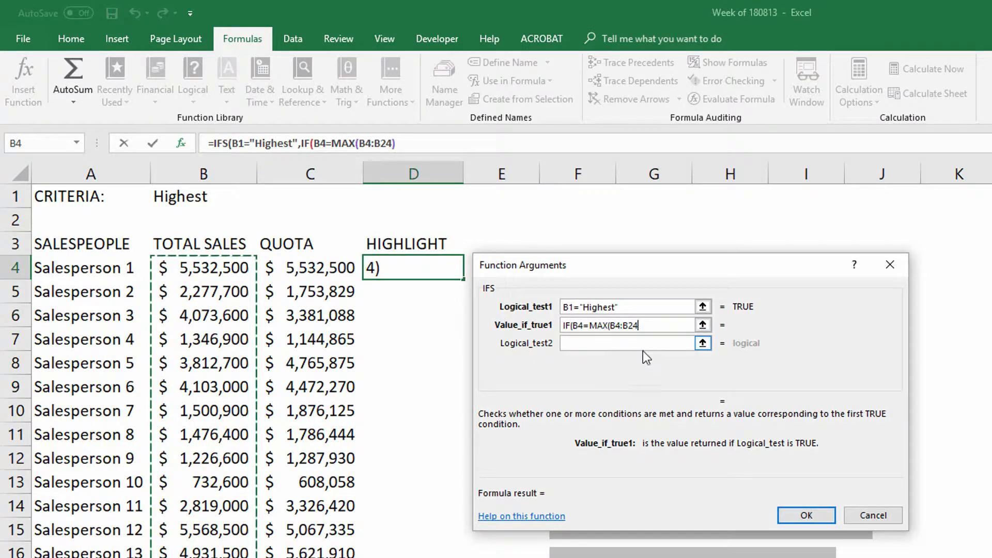
{"action": "key", "text": "F4"}
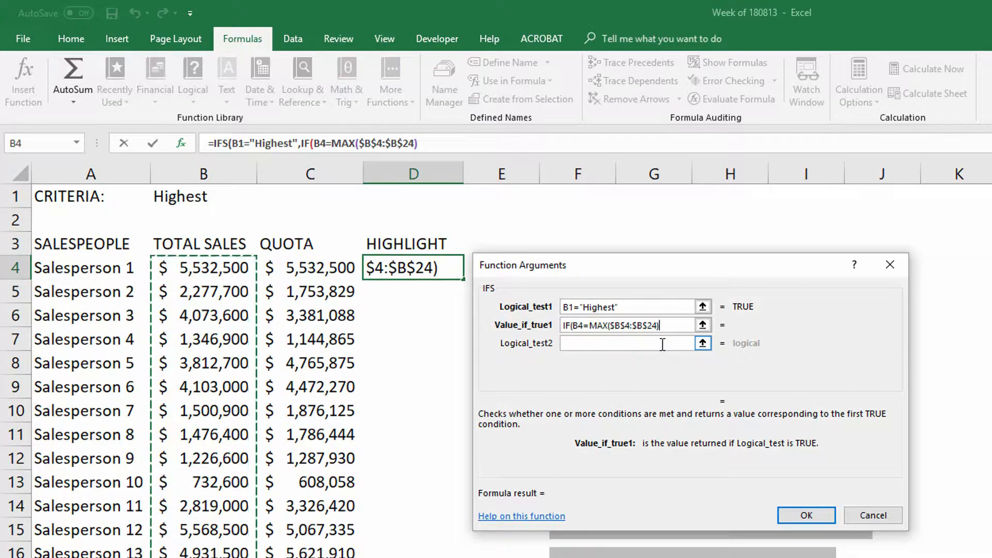
{"action": "type", "text": ")"}
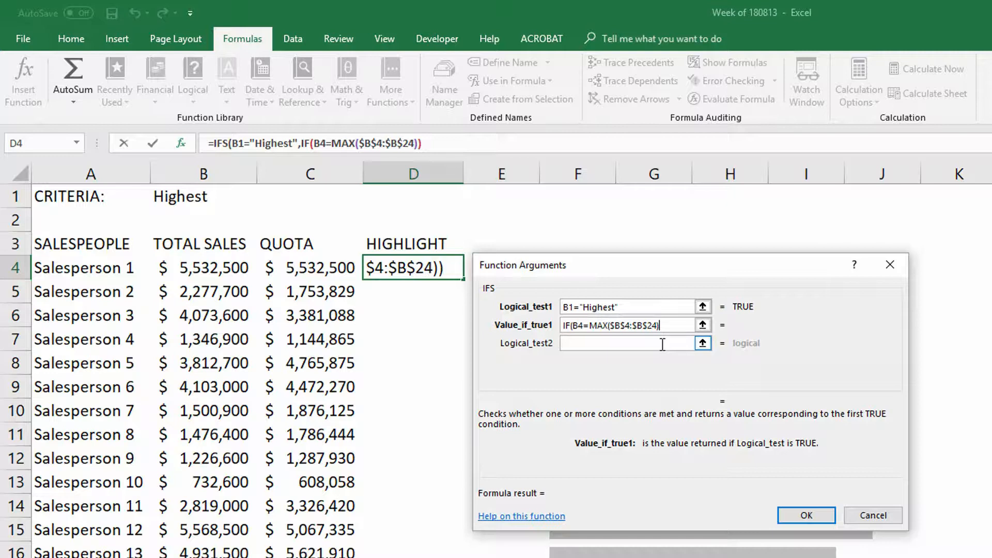
Complete the first value's IF so it returns B4 when the maximum matches and 0 otherwise.
{"action": "type", "text": ","}
{"action": "left_click", "coordinate": [207, 268]}
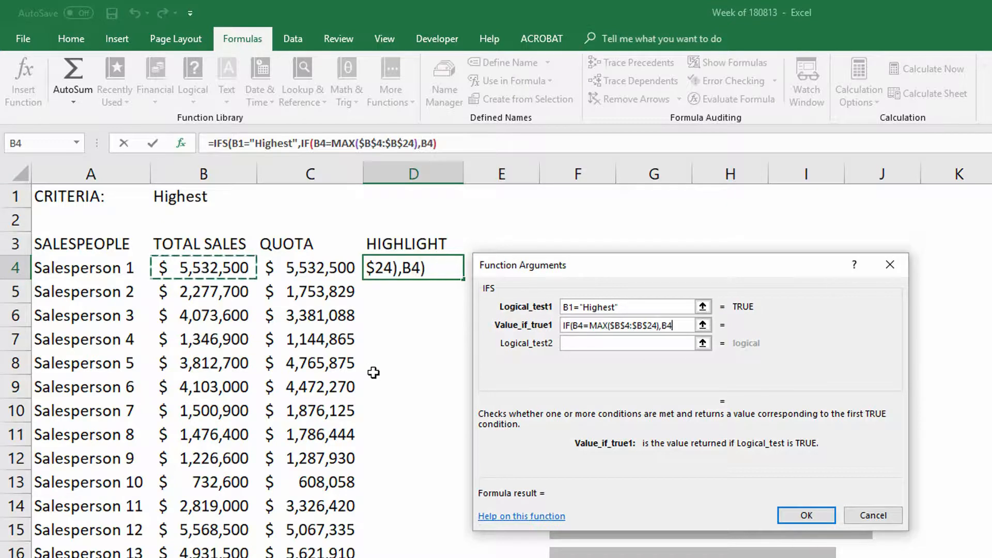
{"action": "type", "text": ","}
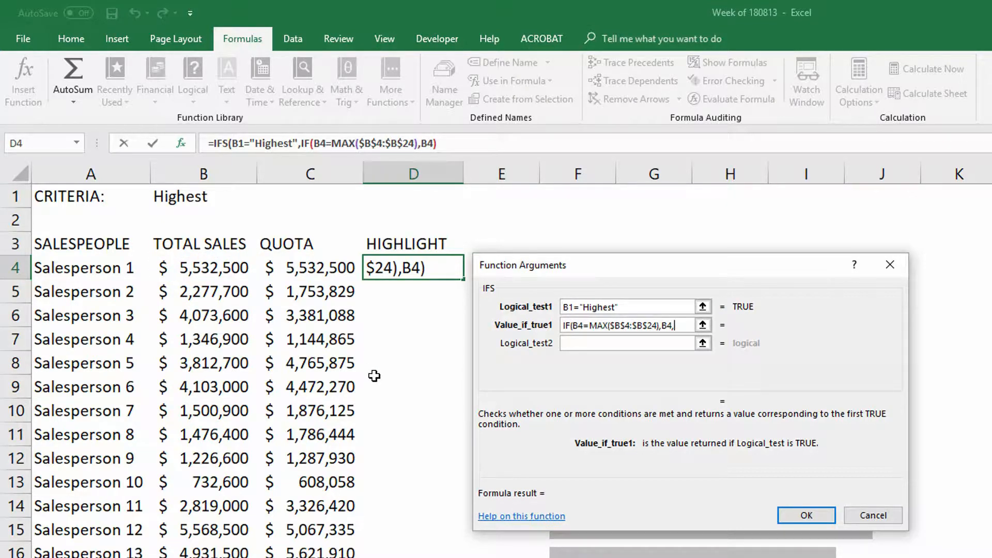
{"action": "type", "text": "0)"}
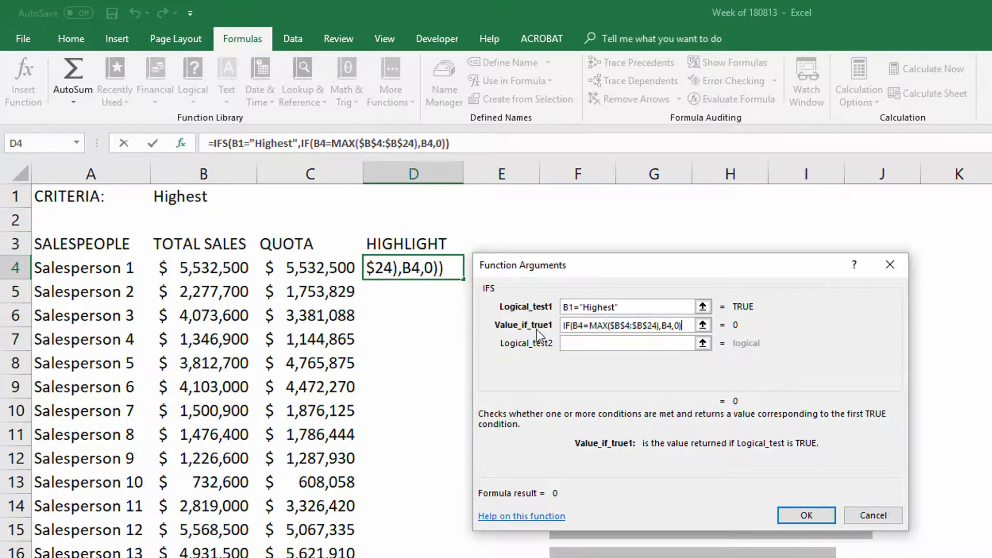
Set the second logical test to $B$1="Lowest" and make the B1 reference in the first test absolute.
{"action": "left_click", "coordinate": [595, 344]}
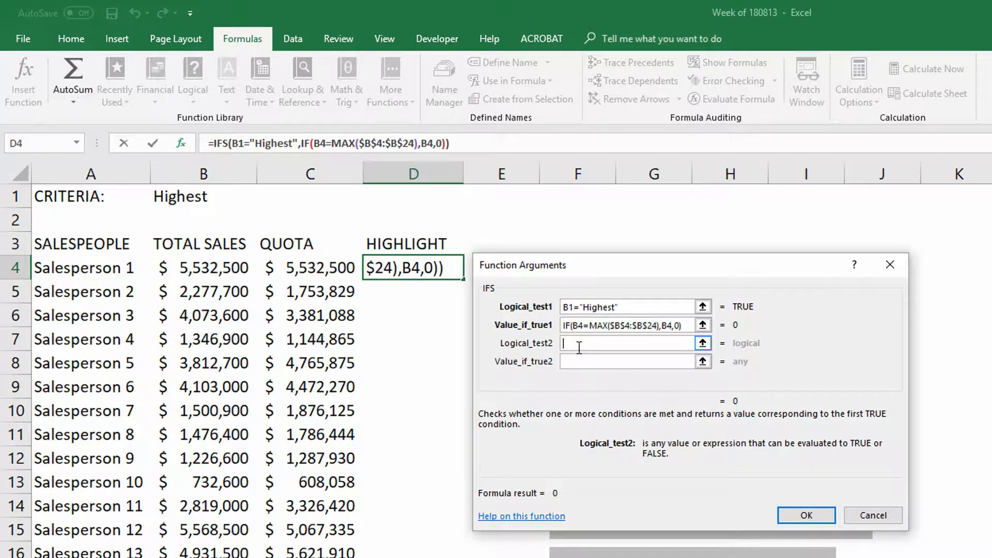
{"action": "left_click", "coordinate": [179, 197]}
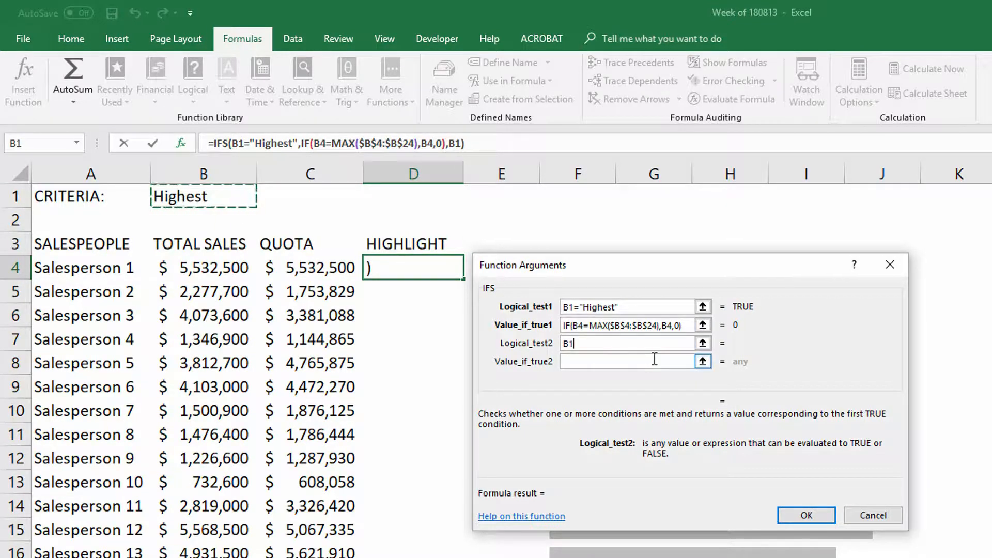
{"action": "key", "text": "F4"}
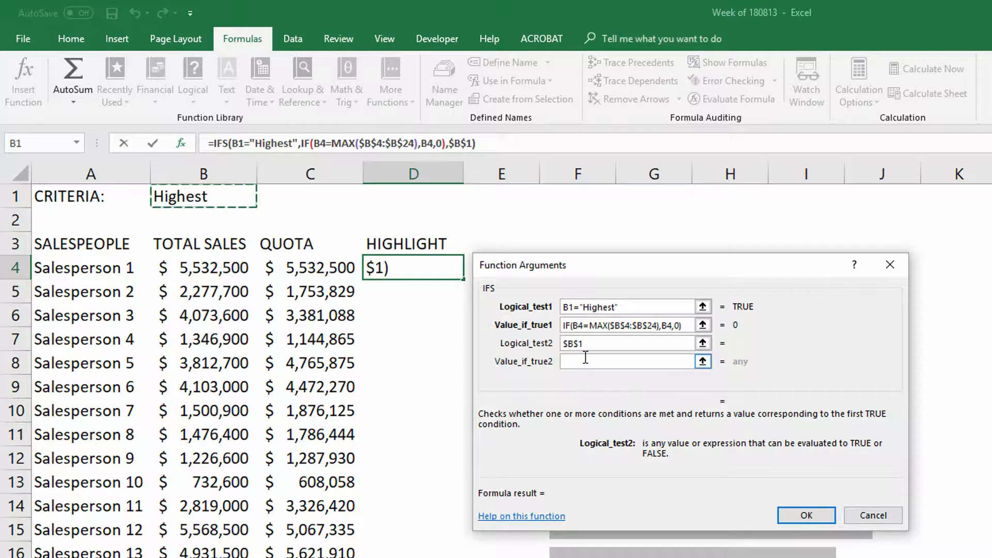
{"action": "left_click", "coordinate": [569, 308]}
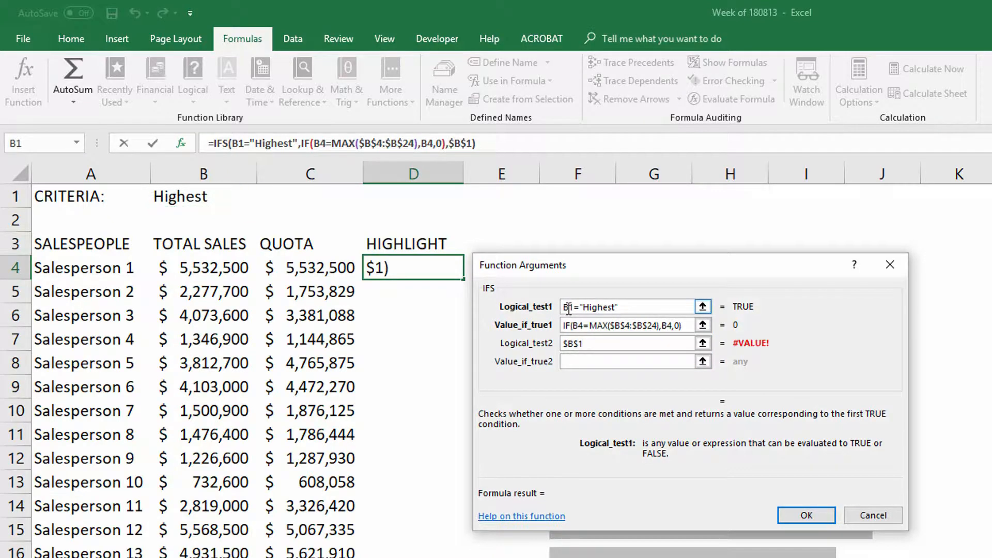
{"action": "key", "text": "F4"}
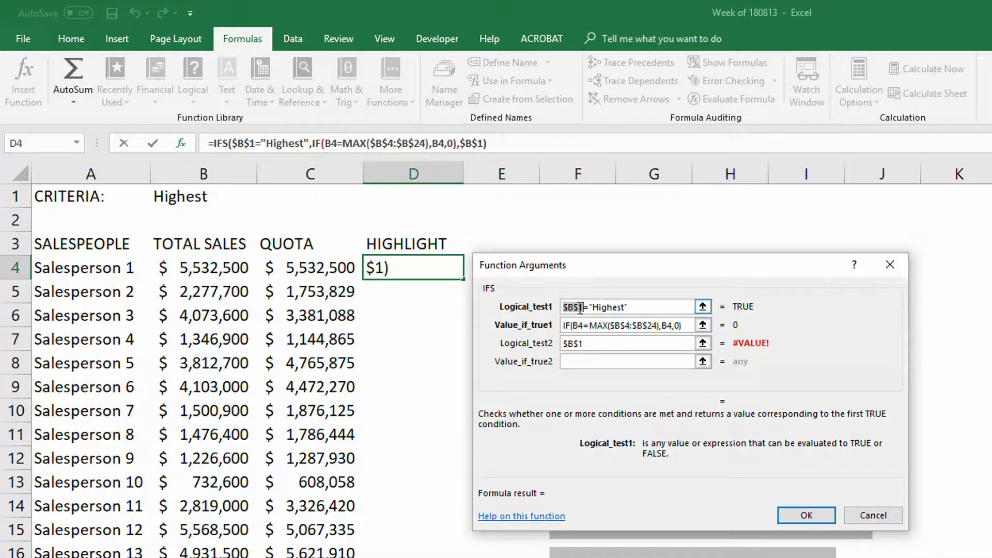
{"action": "left_click", "coordinate": [603, 344]}
{"action": "type", "text": "=\"L"}
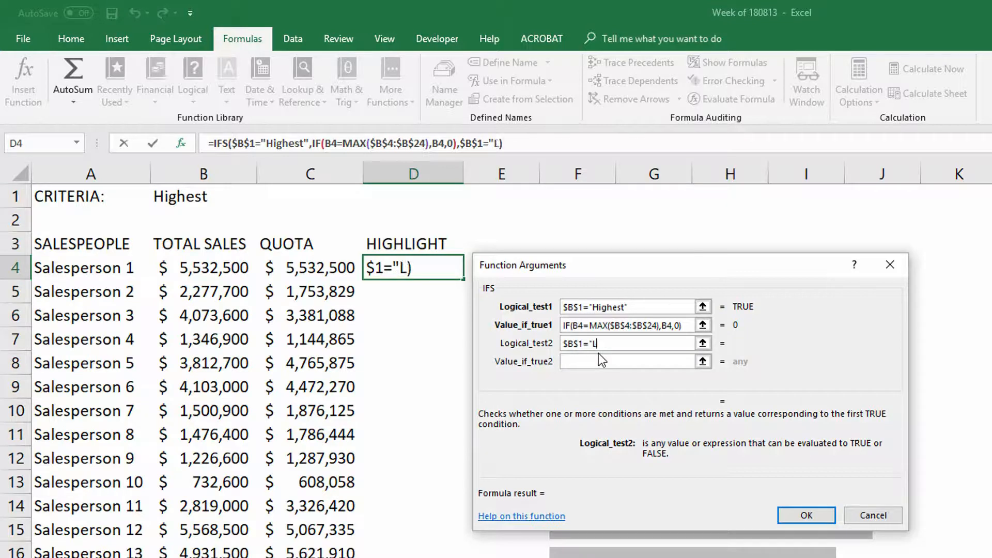
{"action": "type", "text": "owest"}
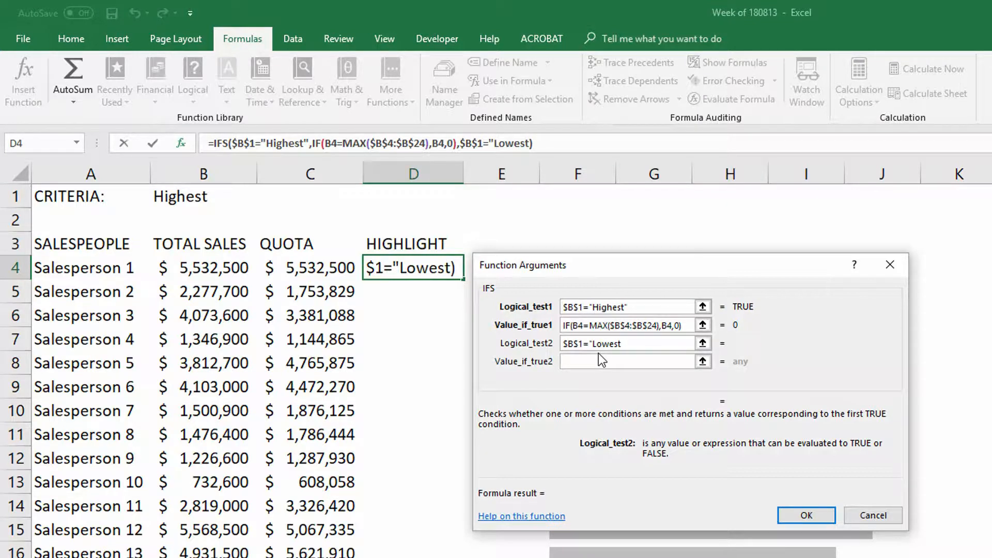
{"action": "type", "text": "\""}
Begin the value for the second test as an IF comparing B4 with MIN over the absolute range $B$4:$B$24.
{"action": "left_click", "coordinate": [635, 360]}
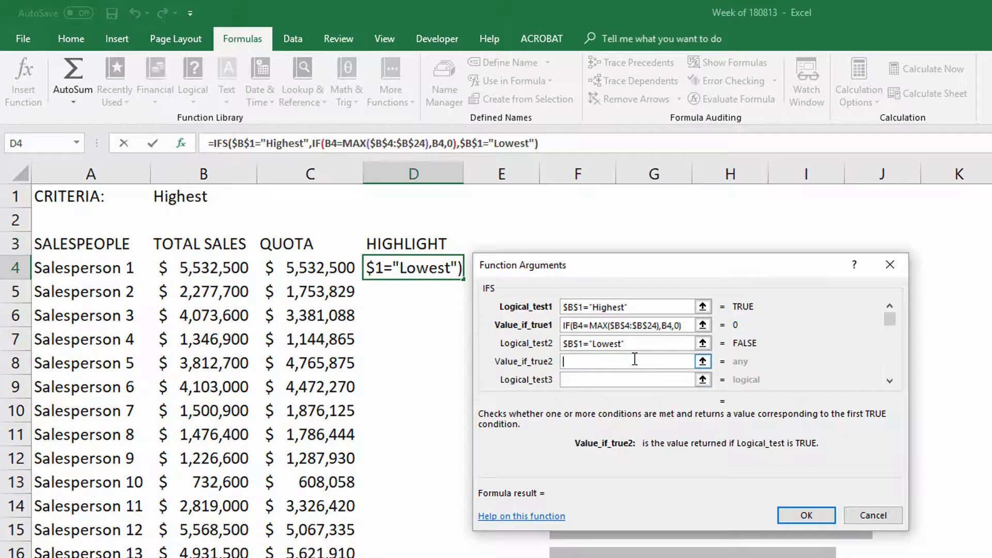
{"action": "type", "text": "="}
{"action": "key", "text": "BackSpace"}
{"action": "type", "text": "if"}
{"action": "key", "text": "BackSpace"}
{"action": "key", "text": "BackSpace"}
{"action": "type", "text": "IF("}
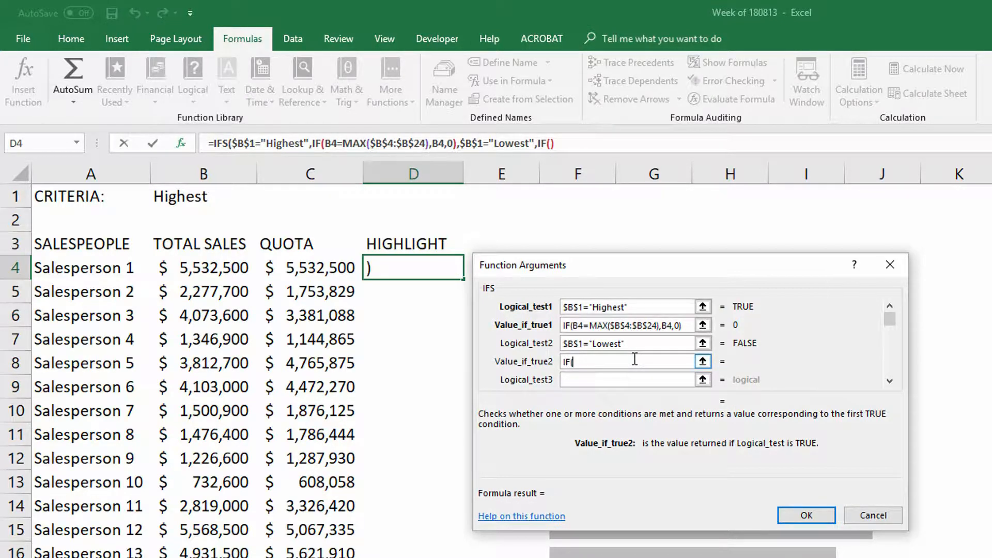
{"action": "left_click", "coordinate": [192, 267]}
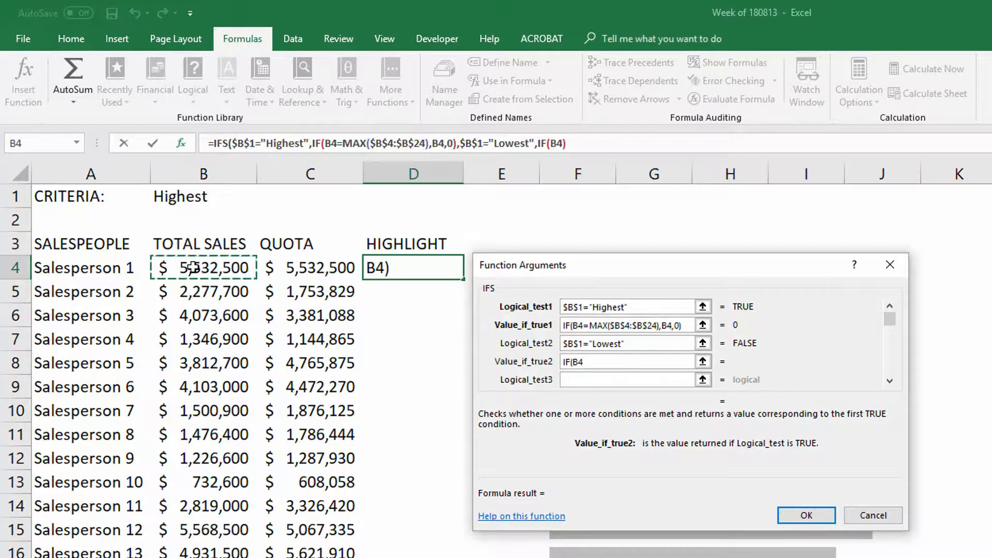
{"action": "type", "text": "=MA"}
{"action": "key", "text": "BackSpace"}
{"action": "type", "text": "I"}
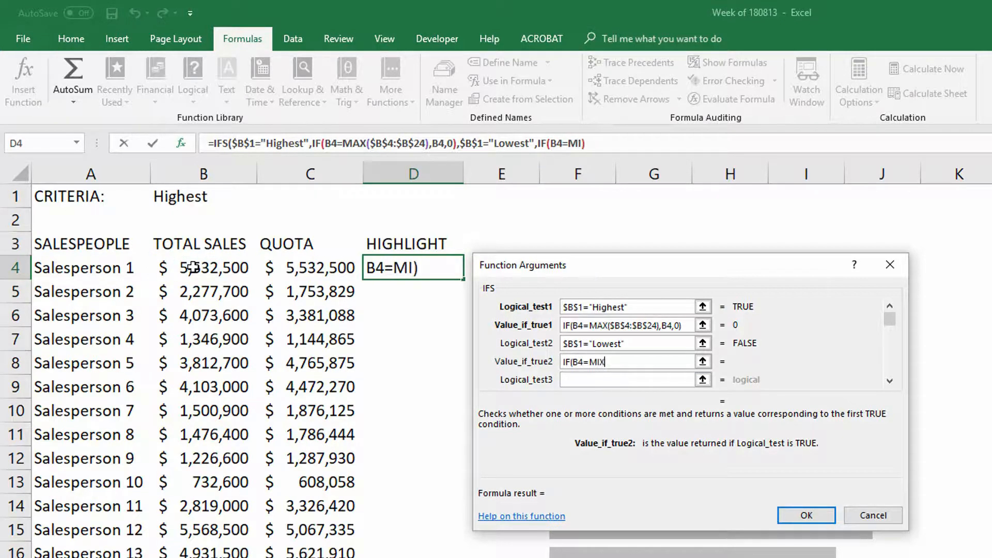
{"action": "type", "text": "X"}
{"action": "key", "text": "BackSpace"}
{"action": "type", "text": "N(B4"}
{"action": "left_click_drag", "start_coordinate": [207, 269], "coordinate": [206, 557]}
{"action": "key", "text": "F4"}
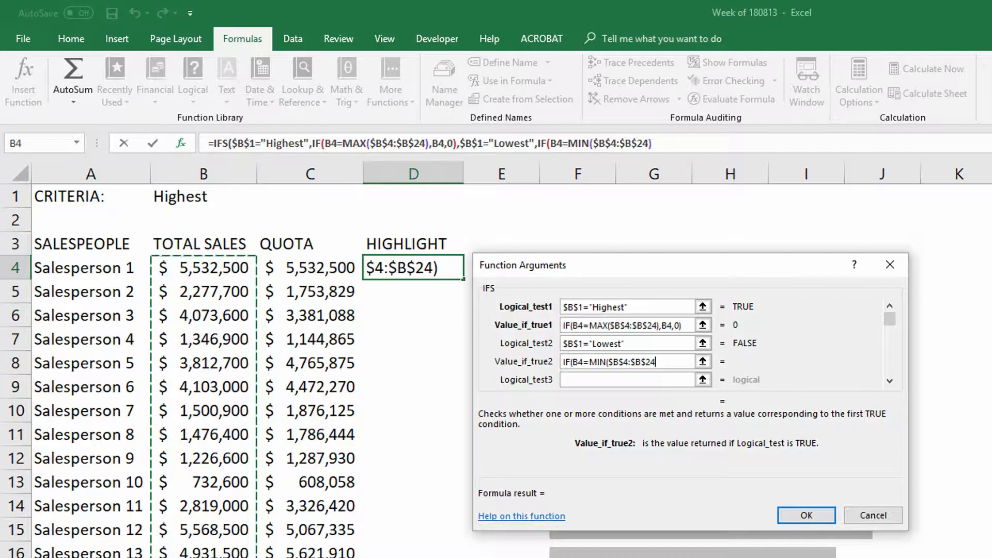
Complete the second value's IF so it returns B4 when the minimum matches and 0 otherwise.
{"action": "type", "text": "),"}
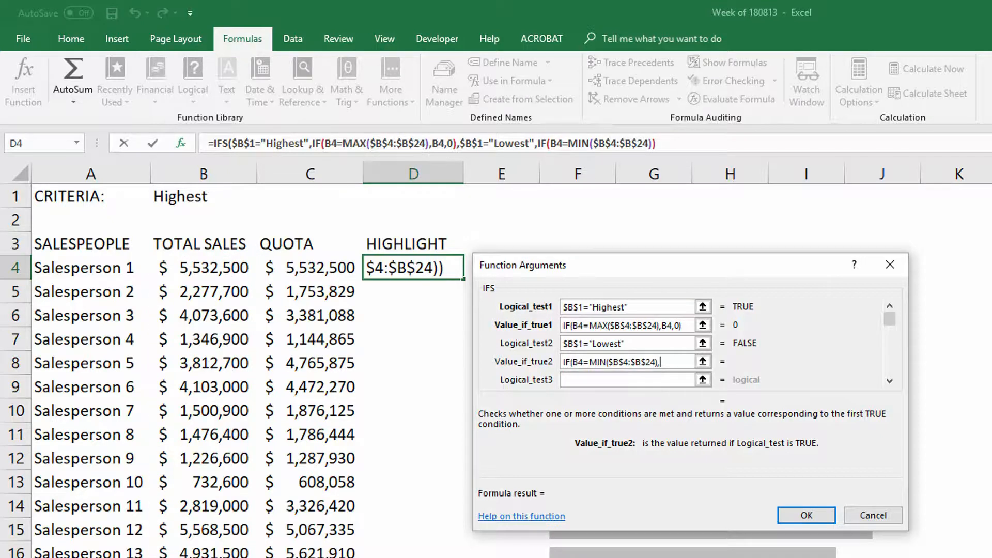
{"action": "type", "text": "B"}
{"action": "type", "text": "4"}
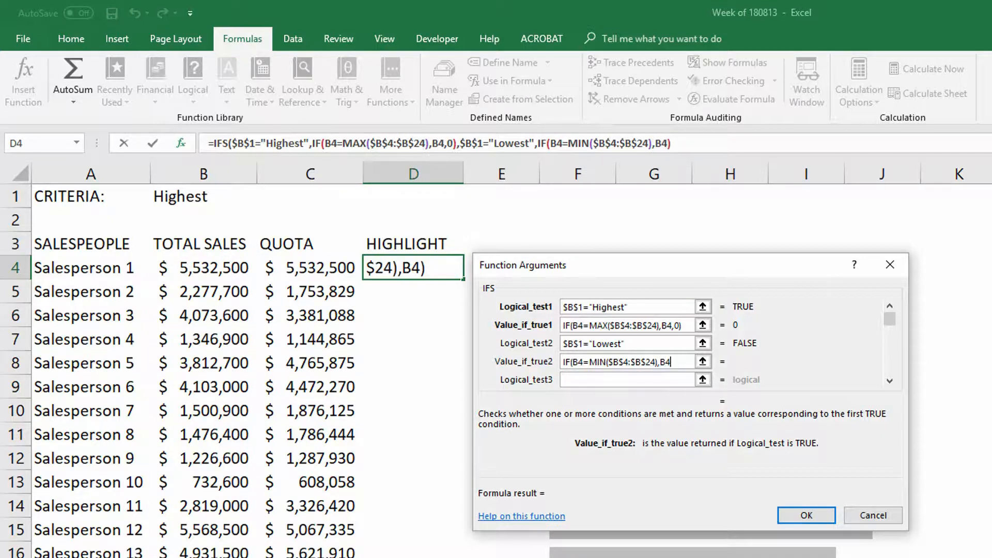
{"action": "type", "text": ",0)"}
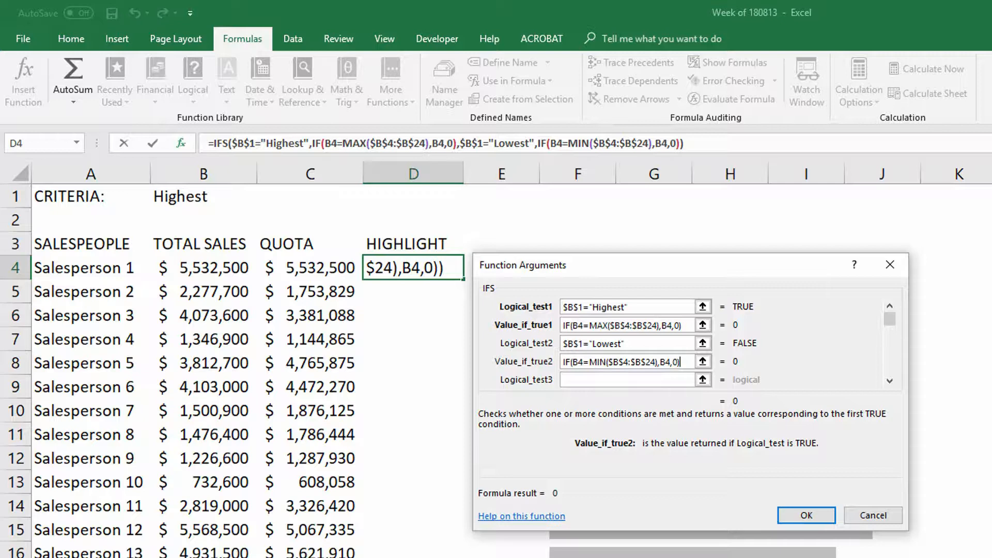
Set the third logical test to $B$1="Below Quota" with an absolute reference to the criteria cell.
{"action": "left_click", "coordinate": [601, 377]}
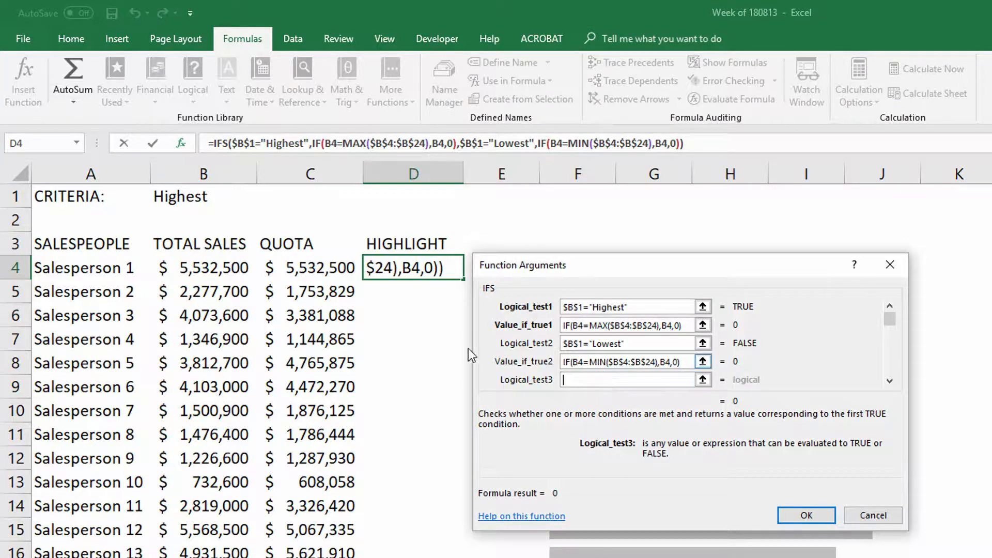
{"action": "left_click", "coordinate": [191, 199]}
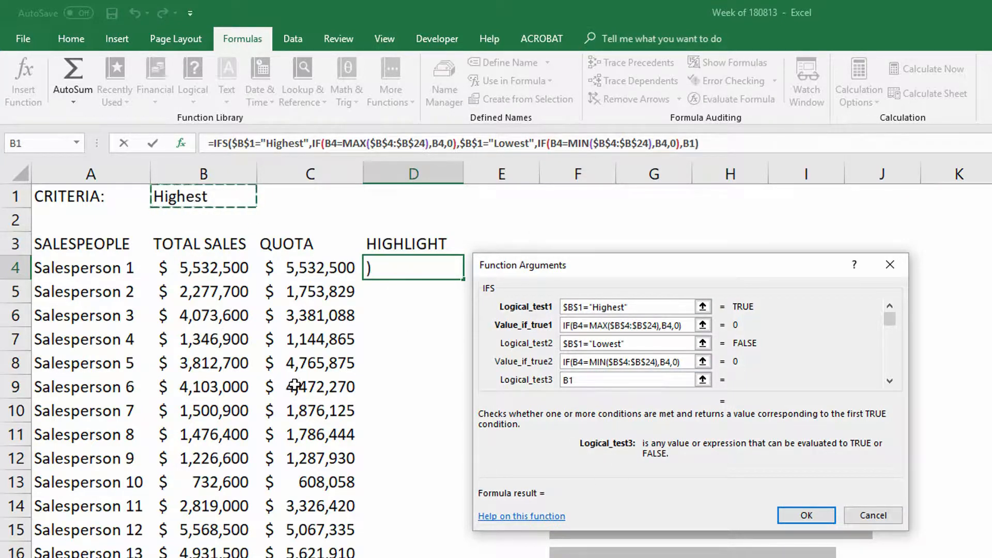
{"action": "key", "text": "F4"}
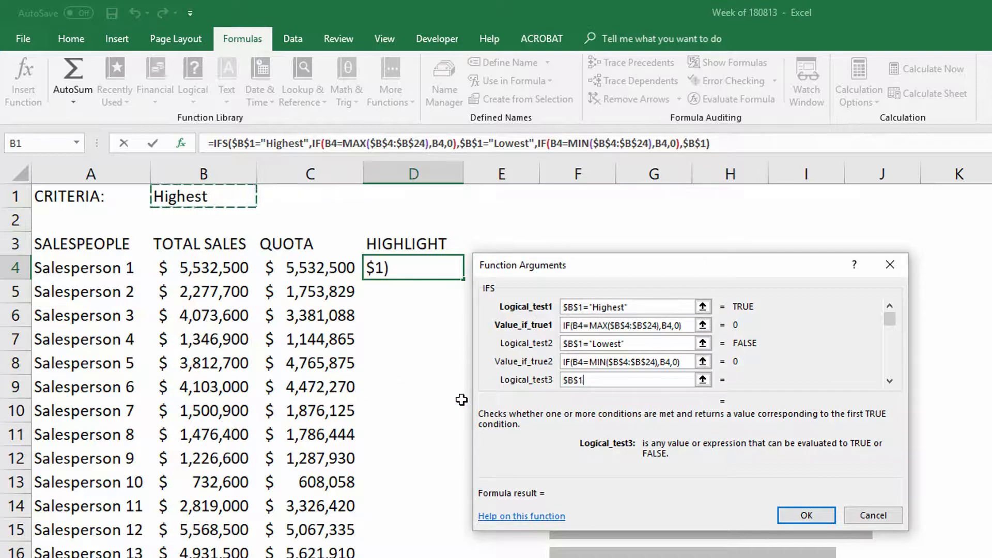
{"action": "type", "text": "=\"Belo"}
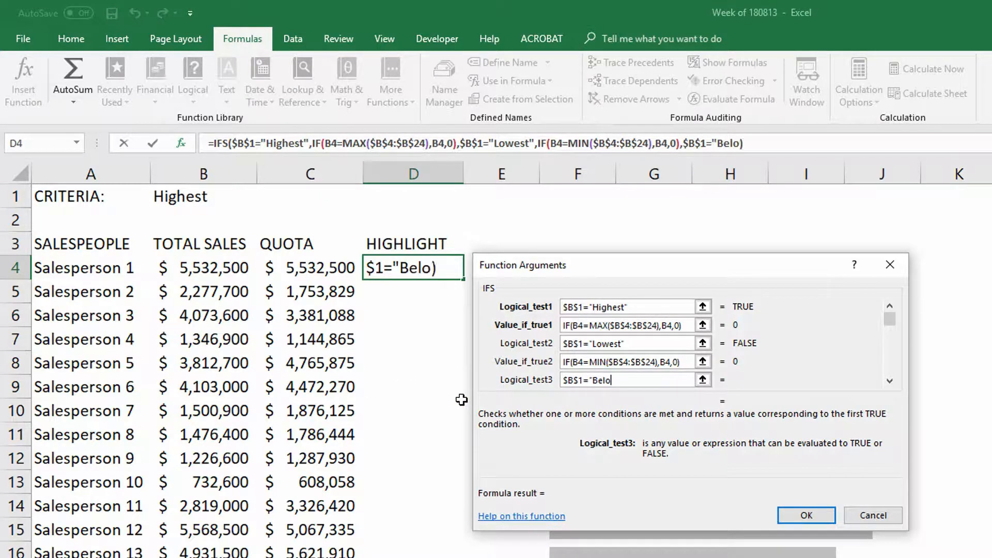
{"action": "type", "text": "w Quota\""}
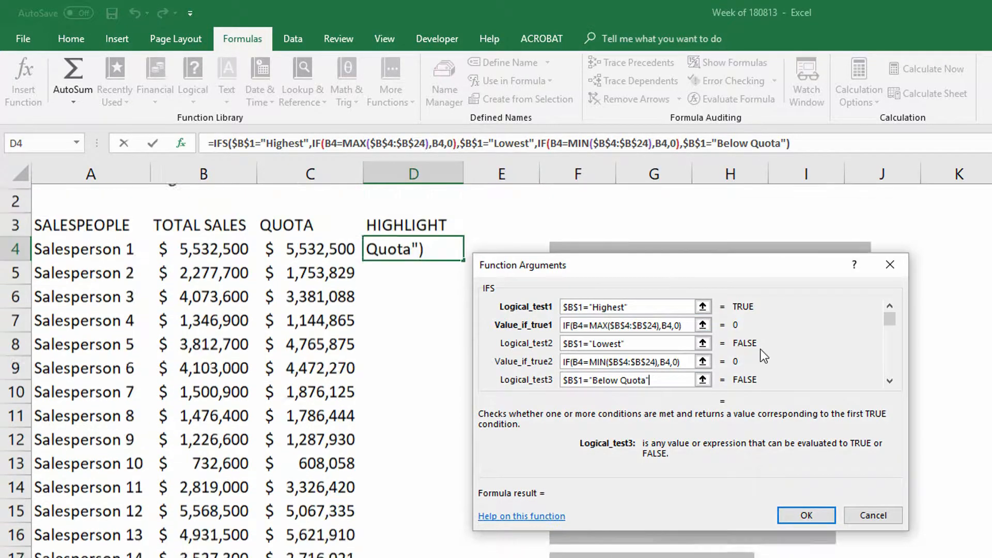
{"action": "left_click", "coordinate": [890, 381]}
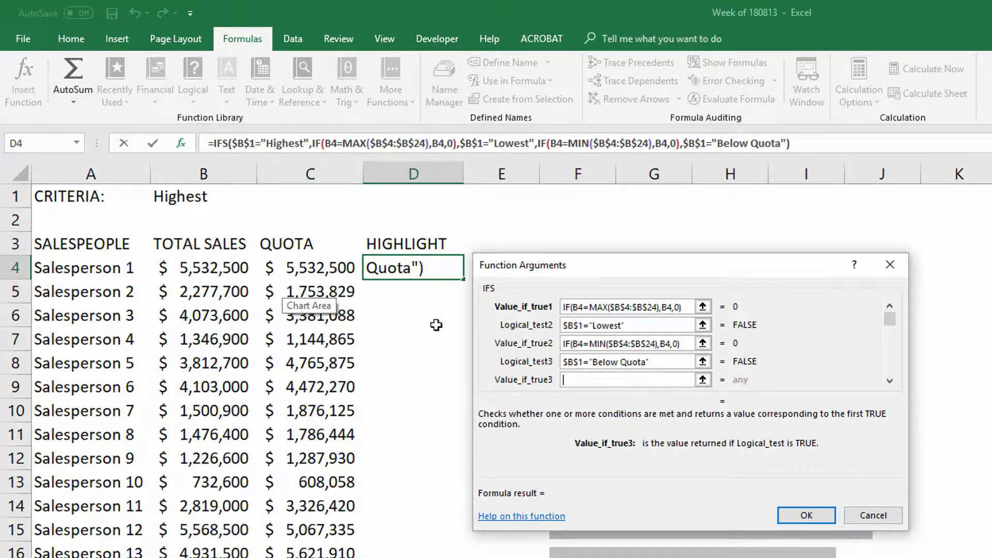
{"action": "left_click", "coordinate": [224, 268]}
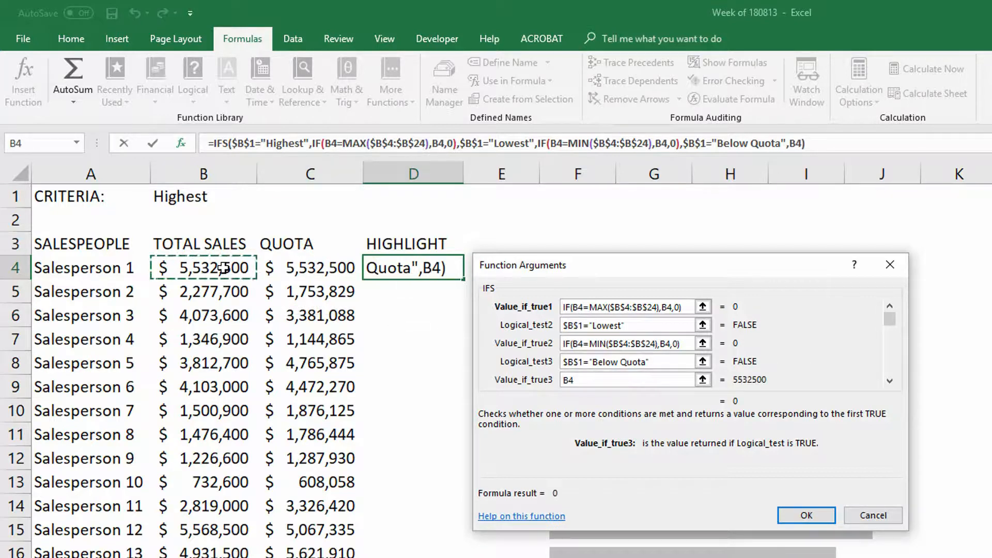
{"action": "key", "text": "BackSpace"}
{"action": "key", "text": "BackSpace"}
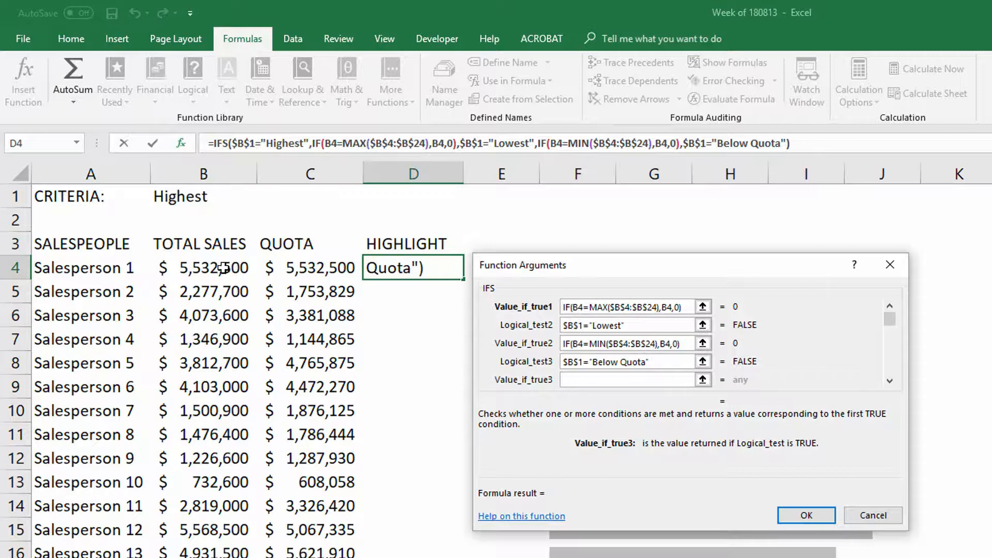
Set the value for the third test to IF(B4<C4,B4,0), returning total sales when they are below quota.
{"action": "type", "text": "IF("}
{"action": "left_click", "coordinate": [223, 268]}
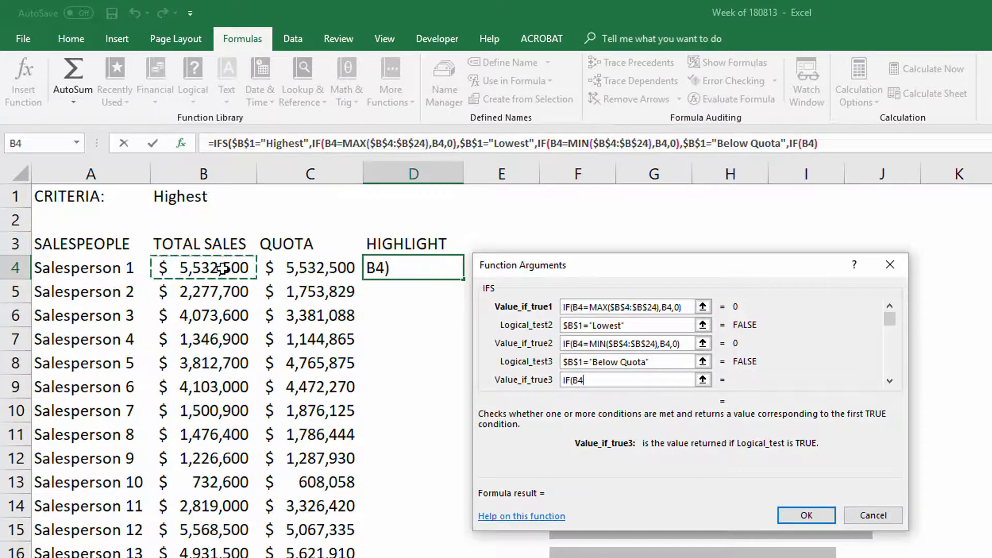
{"action": "type", "text": "<"}
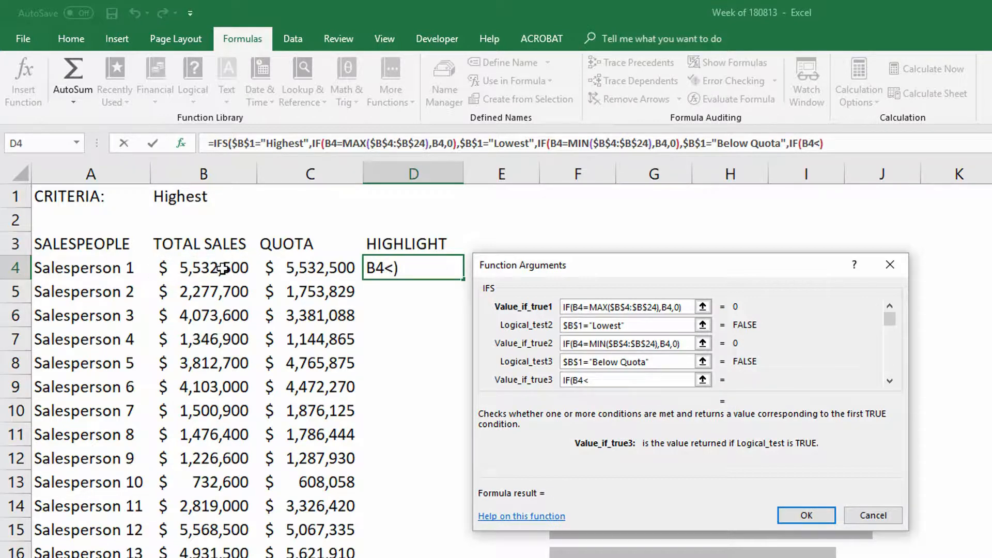
{"action": "left_click", "coordinate": [316, 267]}
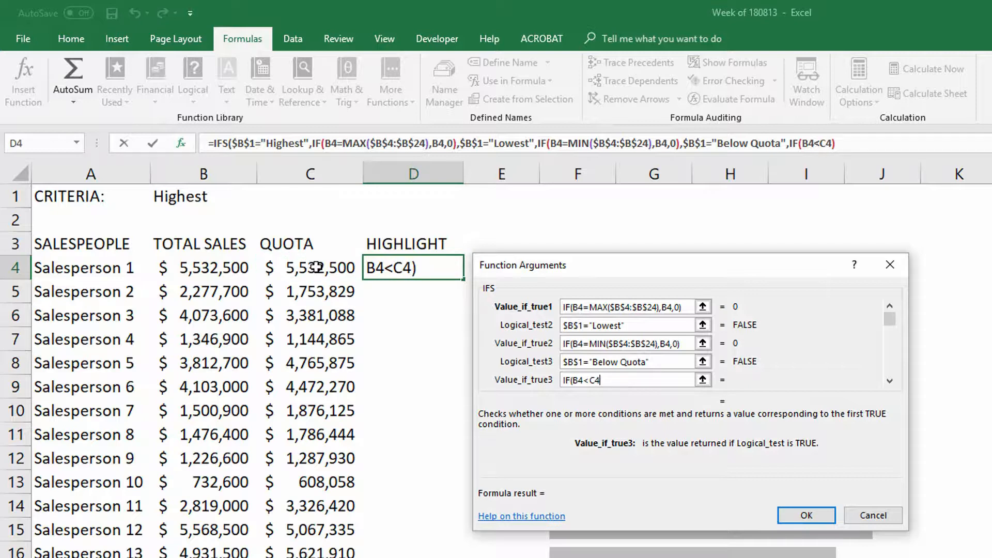
{"action": "type", "text": ","}
{"action": "left_click", "coordinate": [219, 269]}
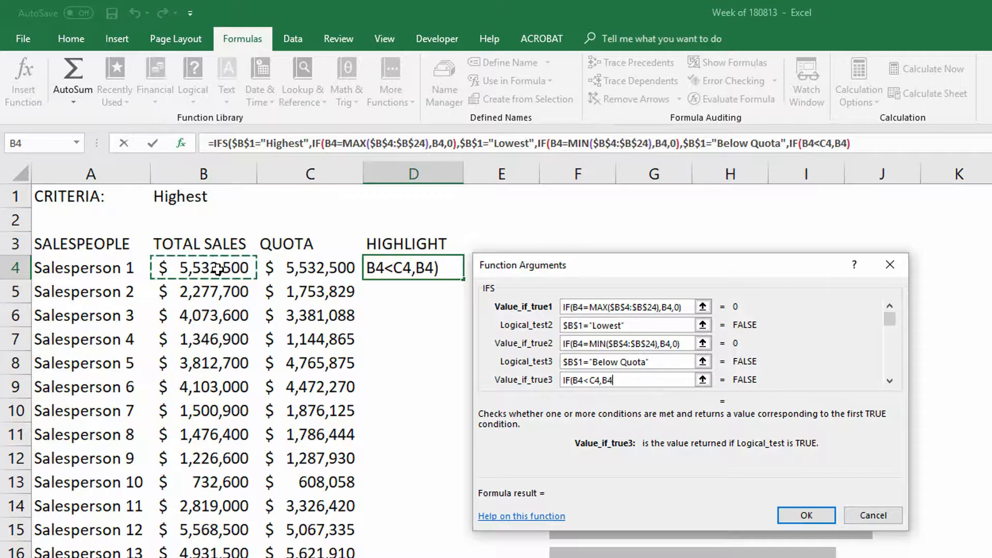
{"action": "type", "text": ","}
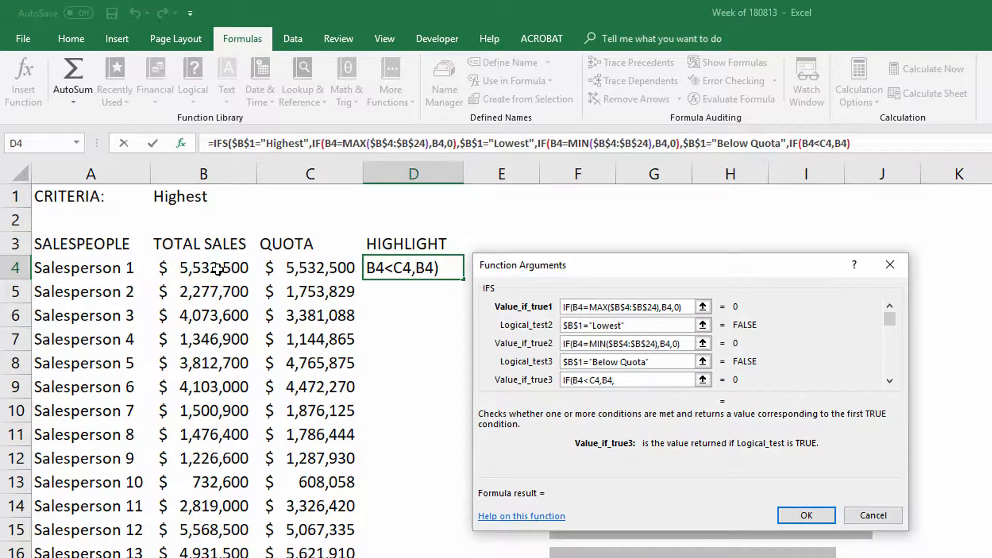
{"action": "type", "text": "0)"}
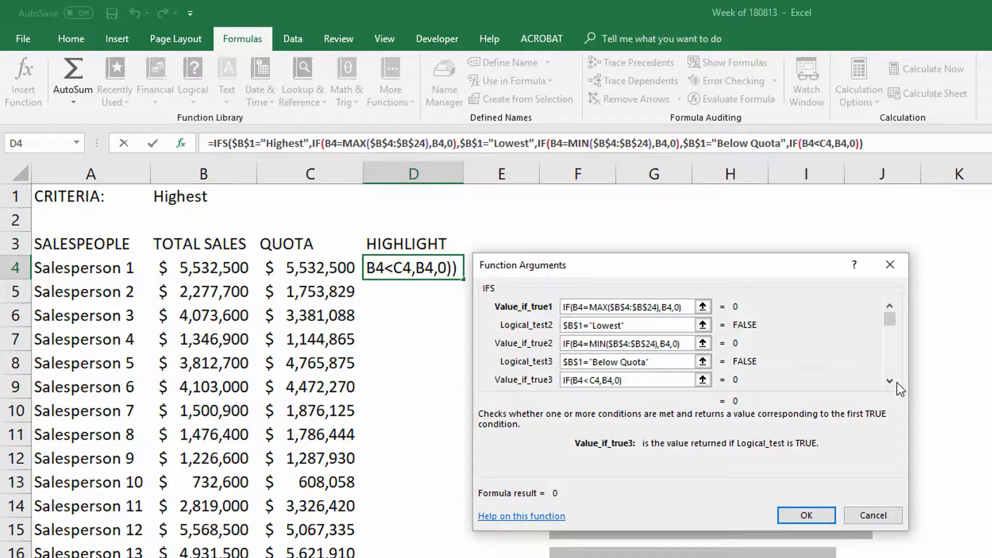
Set the fourth logical test to $B$1="Above Quota" with an absolute reference to the criteria cell.
{"action": "left_click", "coordinate": [889, 381]}
{"action": "left_click", "coordinate": [615, 381]}
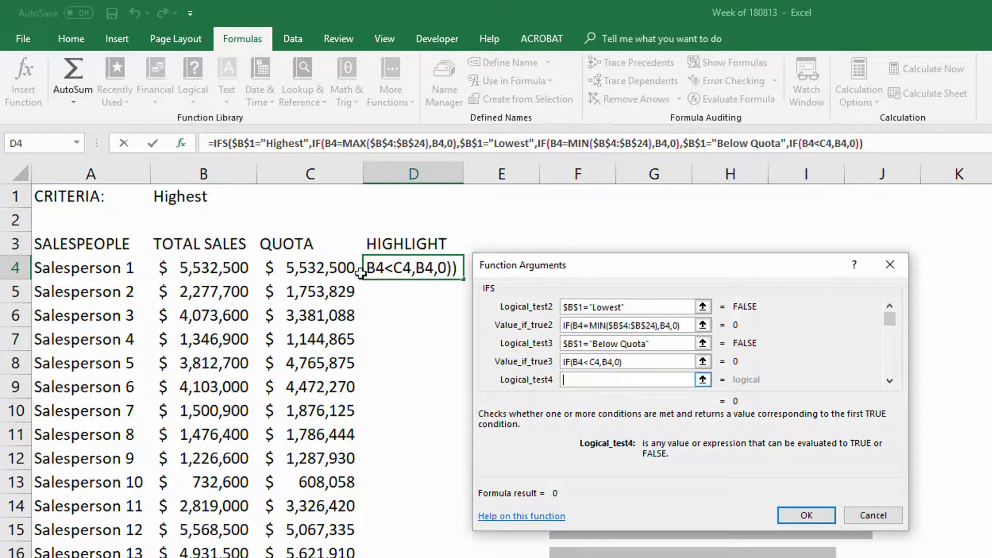
{"action": "left_click", "coordinate": [199, 199]}
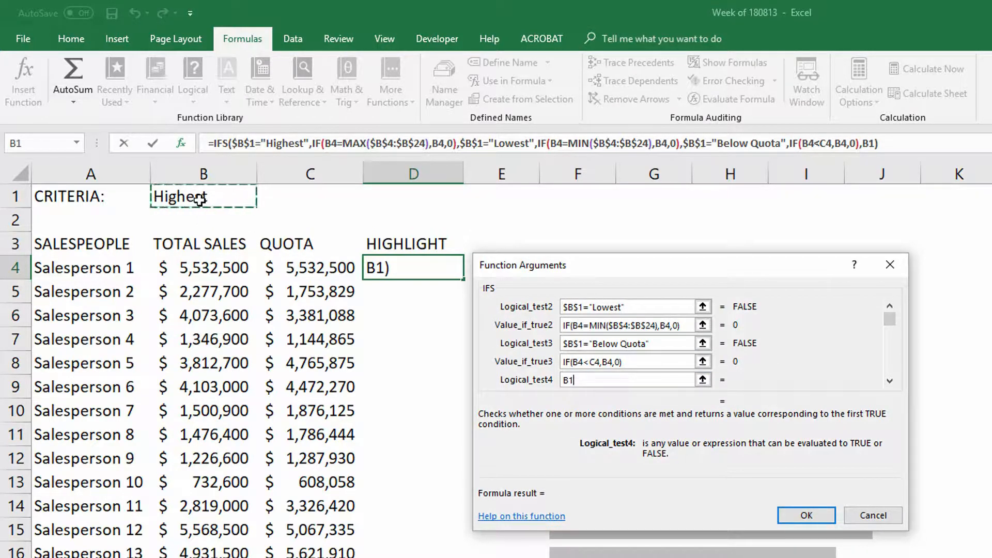
{"action": "key", "text": "F4"}
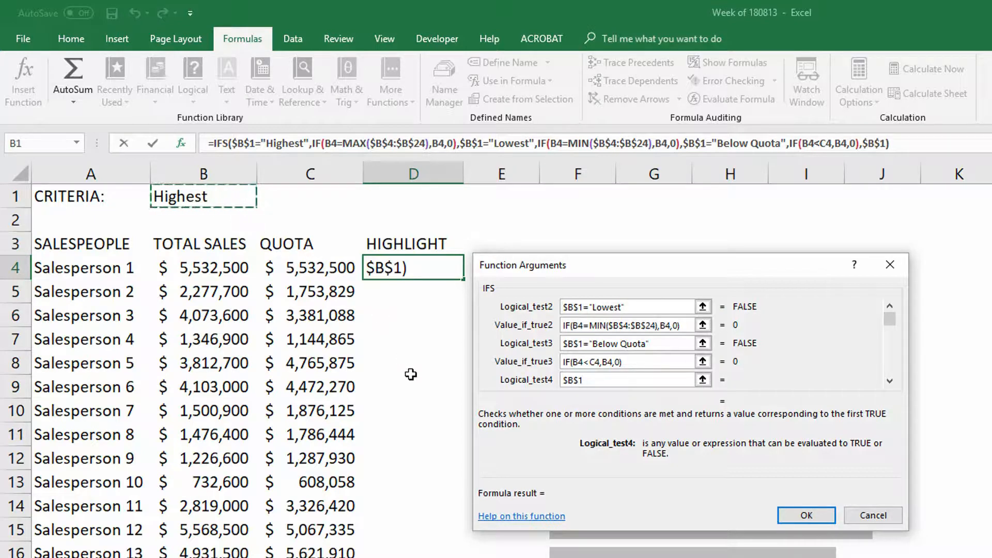
{"action": "type", "text": "=\""}
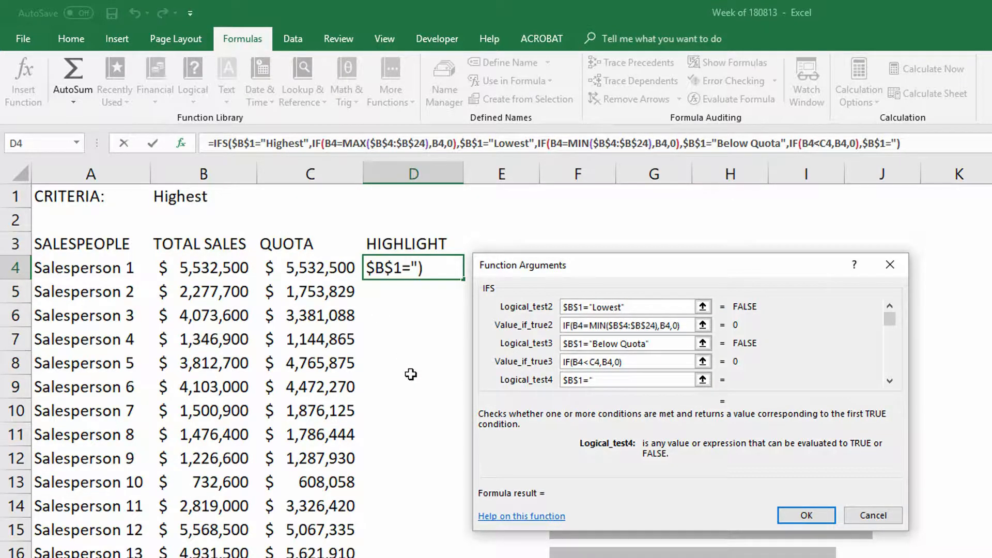
{"action": "type", "text": "Above Quo"}
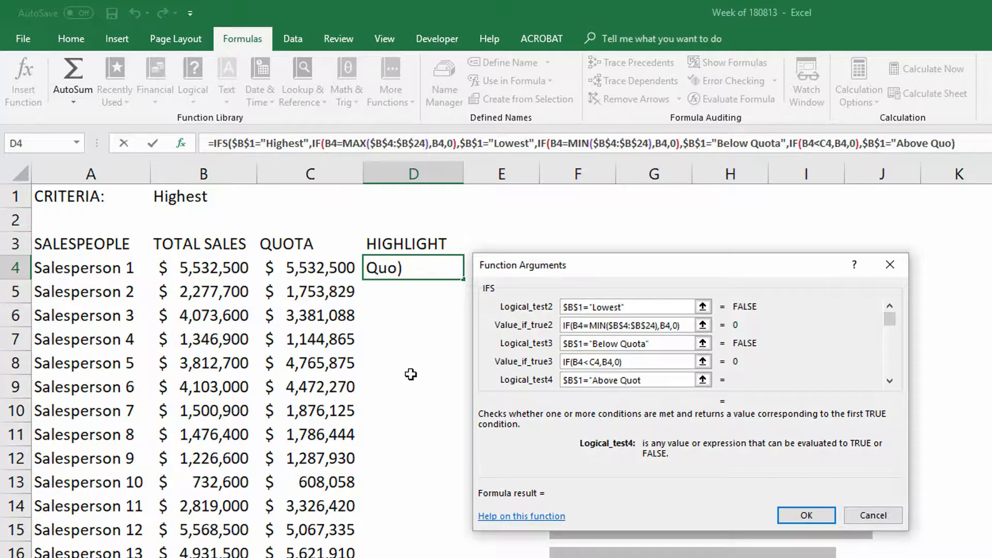
{"action": "type", "text": "ta\""}
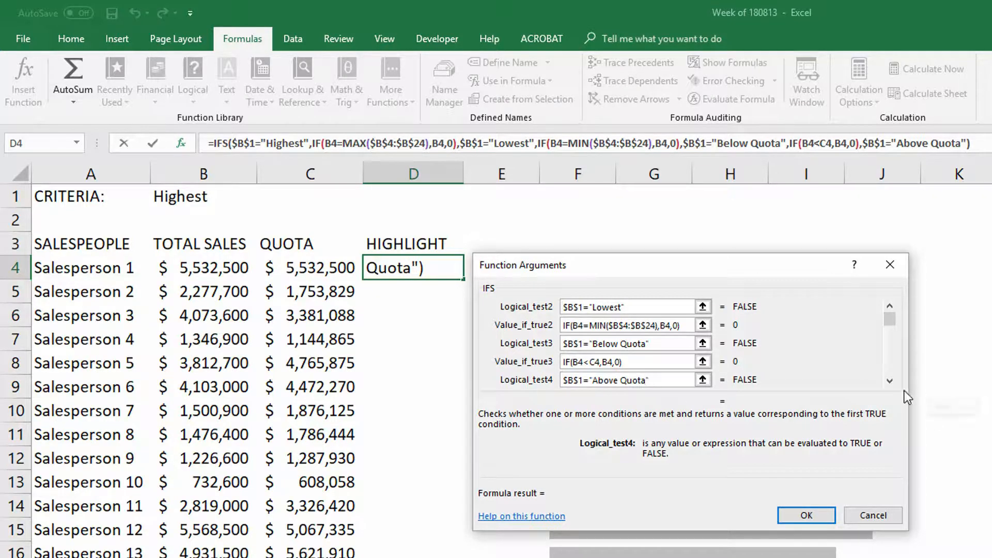
Set the value for the fourth test to IF(B4>=C4,B4,0), returning total sales when they meet or exceed quota.
{"action": "left_click", "coordinate": [889, 381]}
{"action": "left_click", "coordinate": [889, 381]}
{"action": "left_click", "coordinate": [595, 361]}
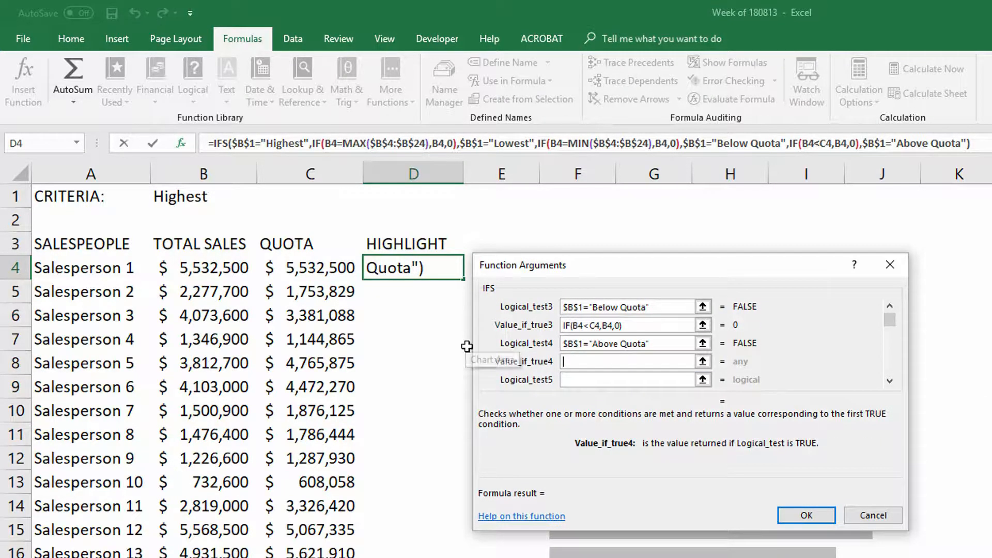
{"action": "type", "text": "IF("}
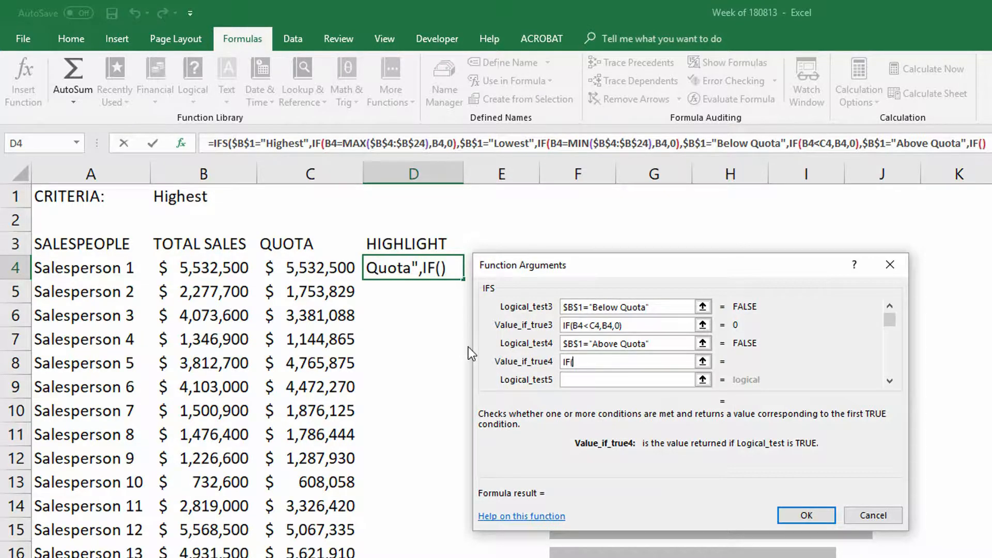
{"action": "left_click", "coordinate": [221, 270]}
{"action": "type", "text": ">="}
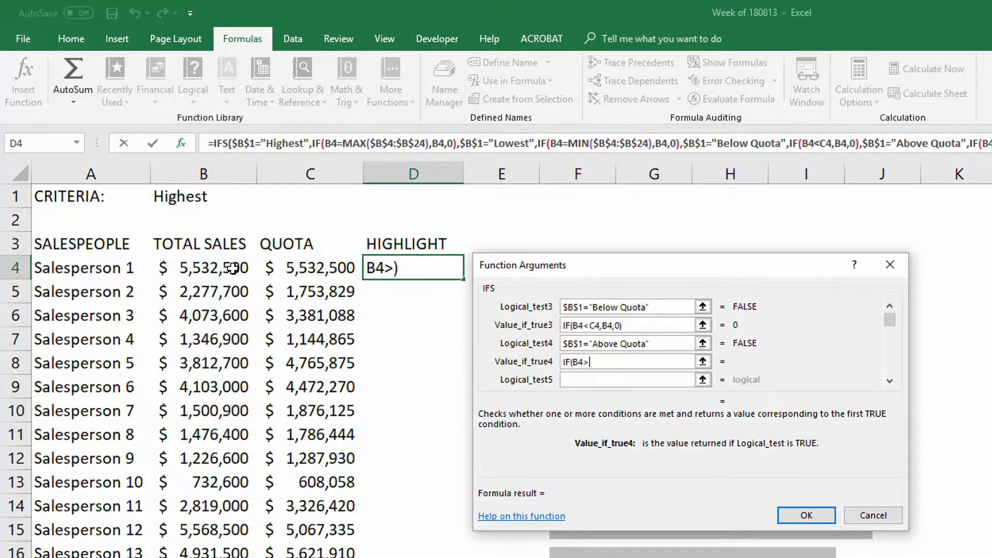
{"action": "left_click", "coordinate": [289, 268]}
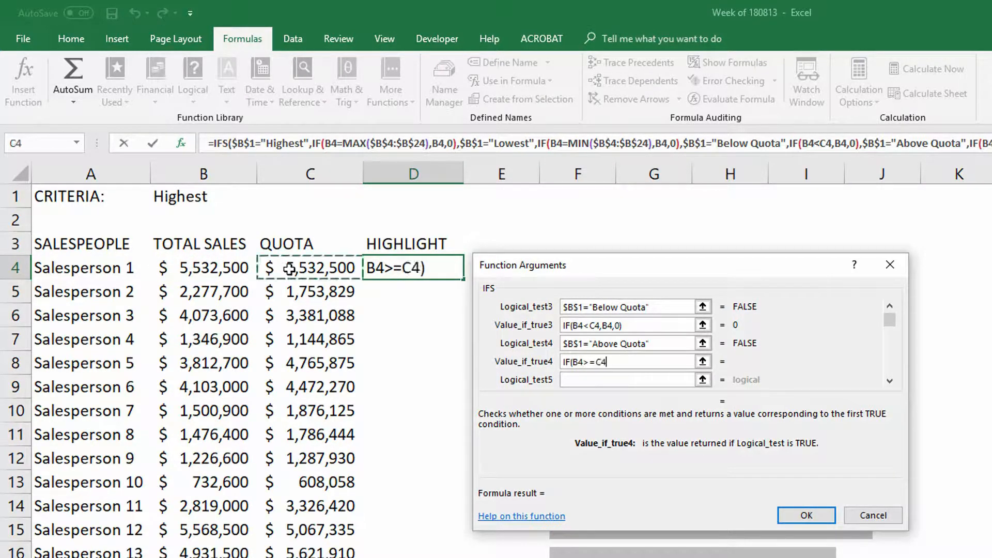
{"action": "type", "text": ","}
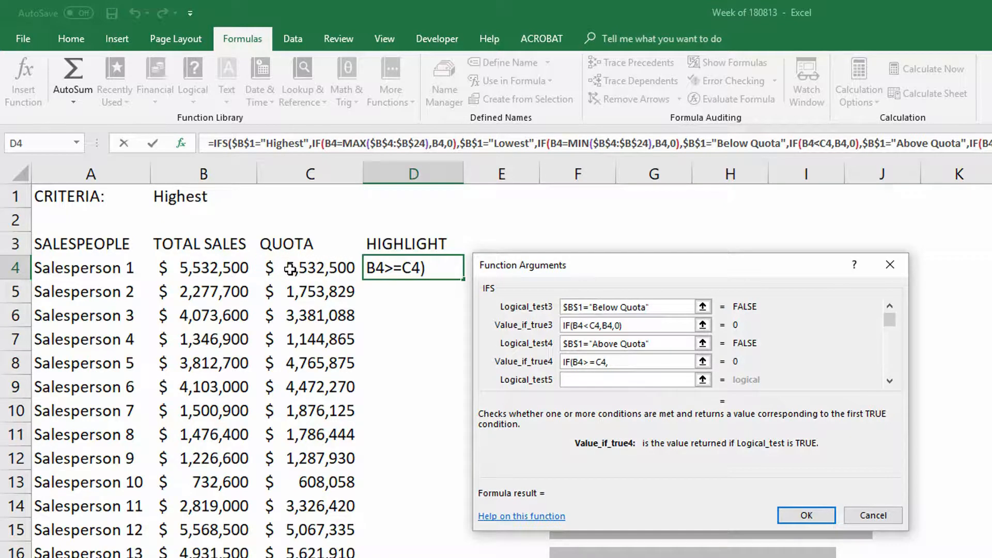
{"action": "left_click", "coordinate": [230, 268]}
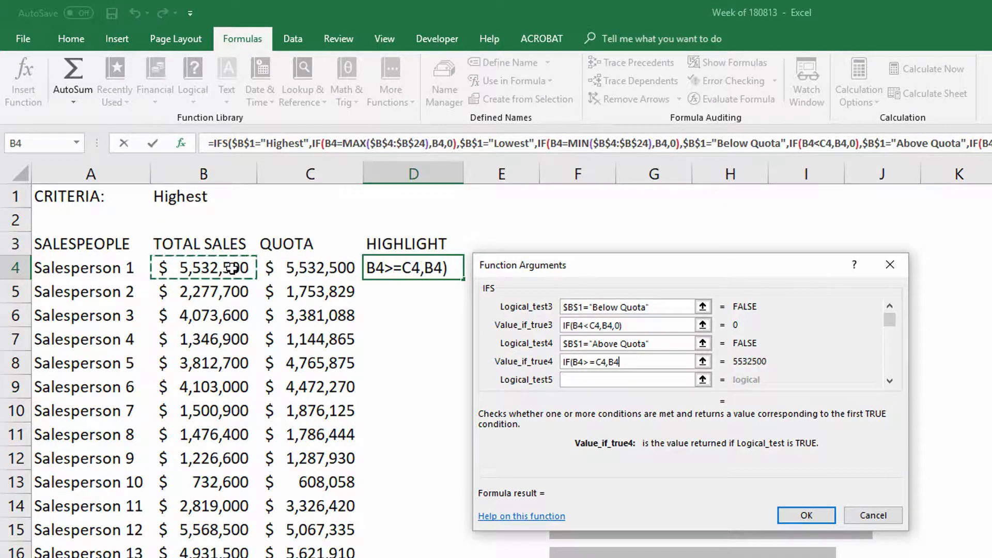
{"action": "type", "text": ",0)"}
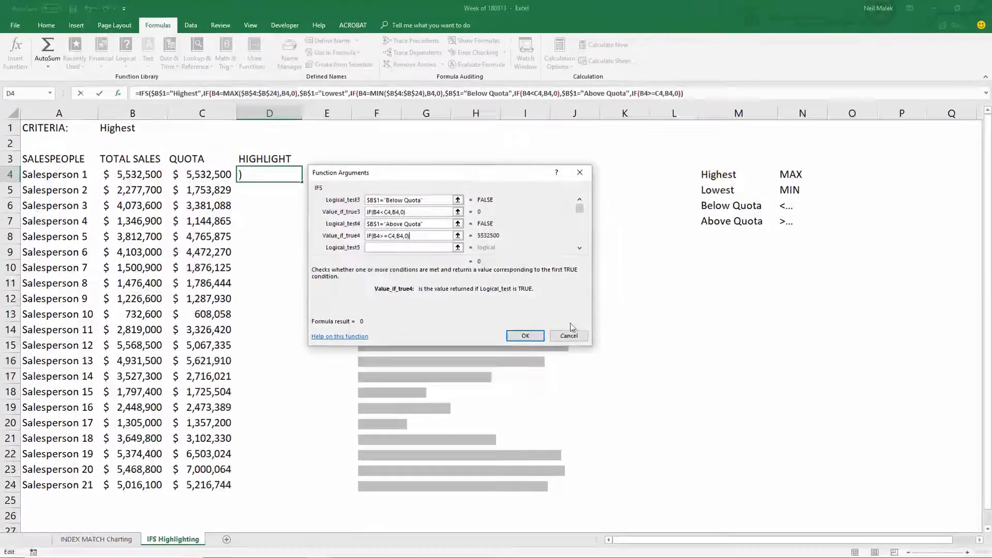
Enter the finished IFS formula in D4 and fill it down the HIGHLIGHT column to D24.
{"action": "left_click", "coordinate": [806, 516]}
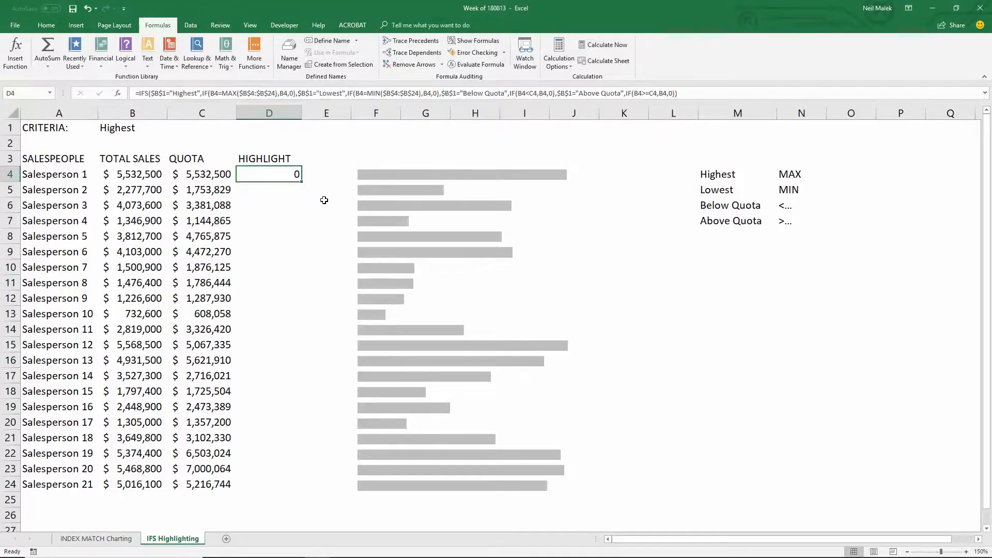
{"action": "double_click", "coordinate": [300, 182]}
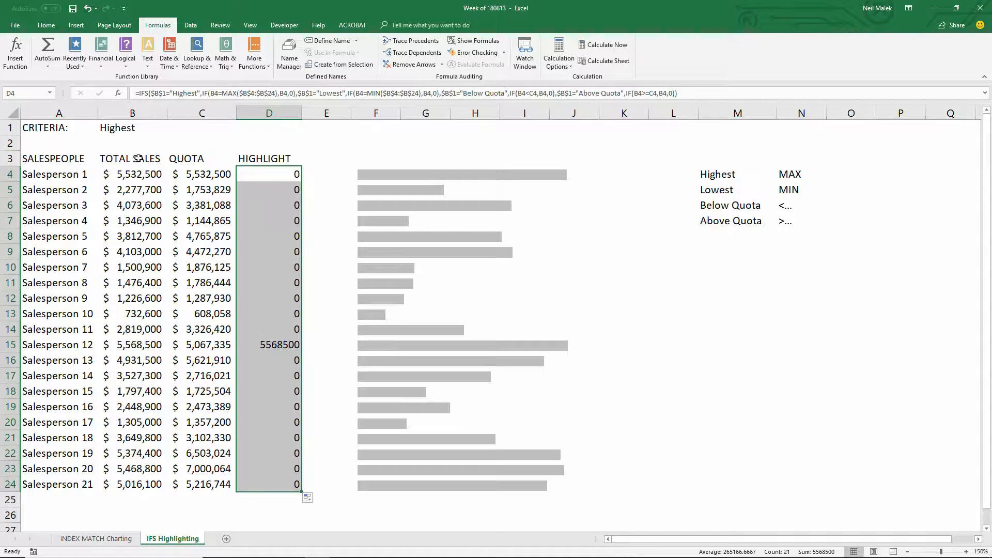
Add list data validation to criteria cell B1, using $M$4:$M$7 as the source.
{"action": "left_click", "coordinate": [141, 132]}
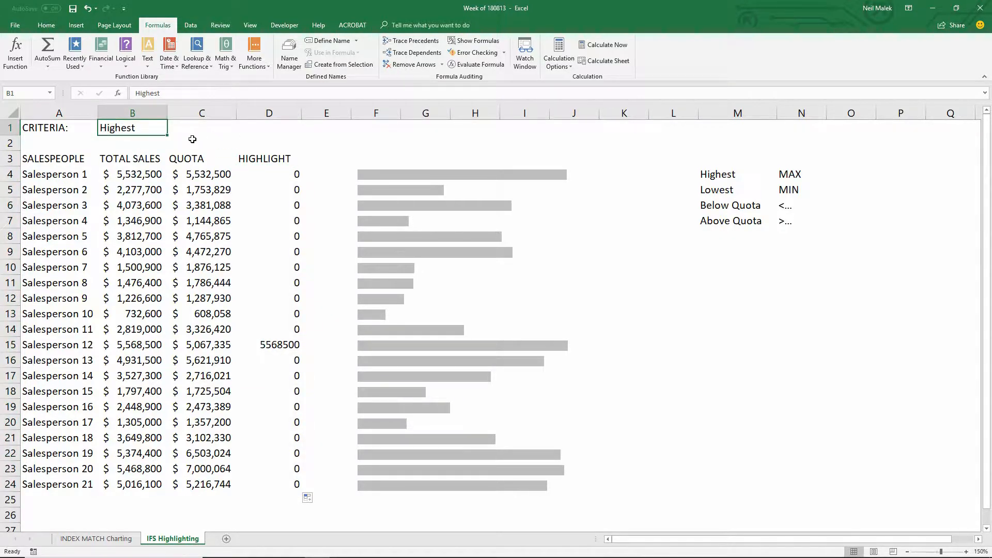
{"action": "left_click", "coordinate": [192, 28]}
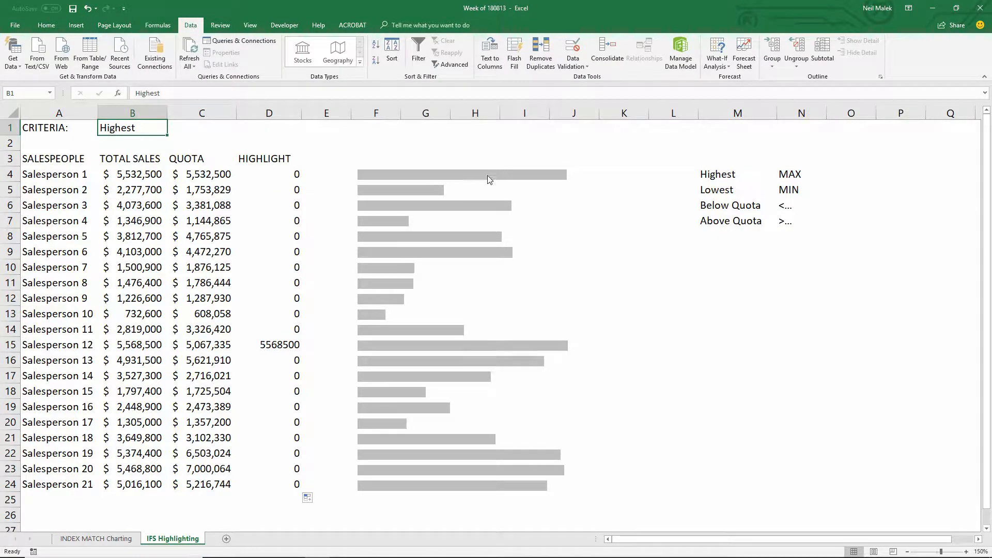
{"action": "left_click", "coordinate": [578, 50]}
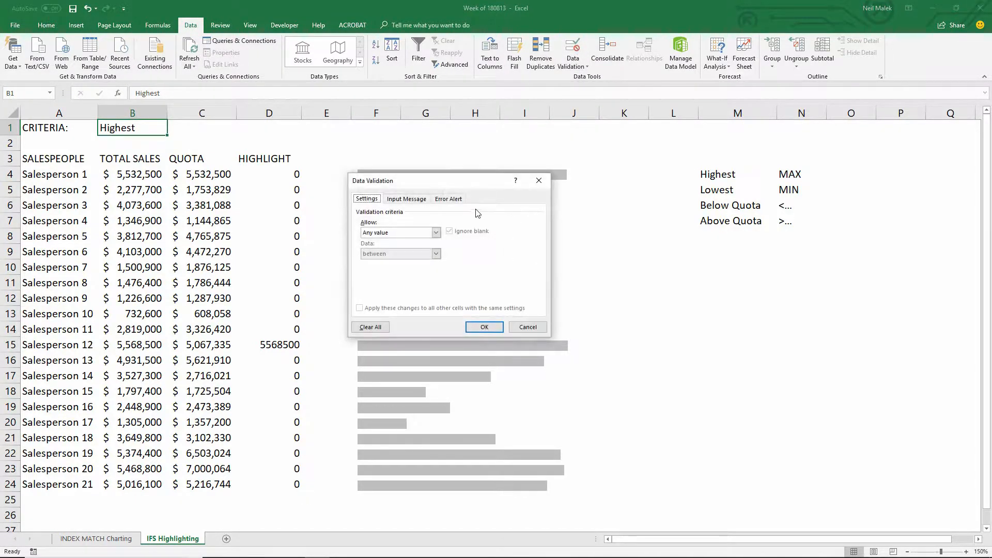
{"action": "left_click", "coordinate": [436, 232]}
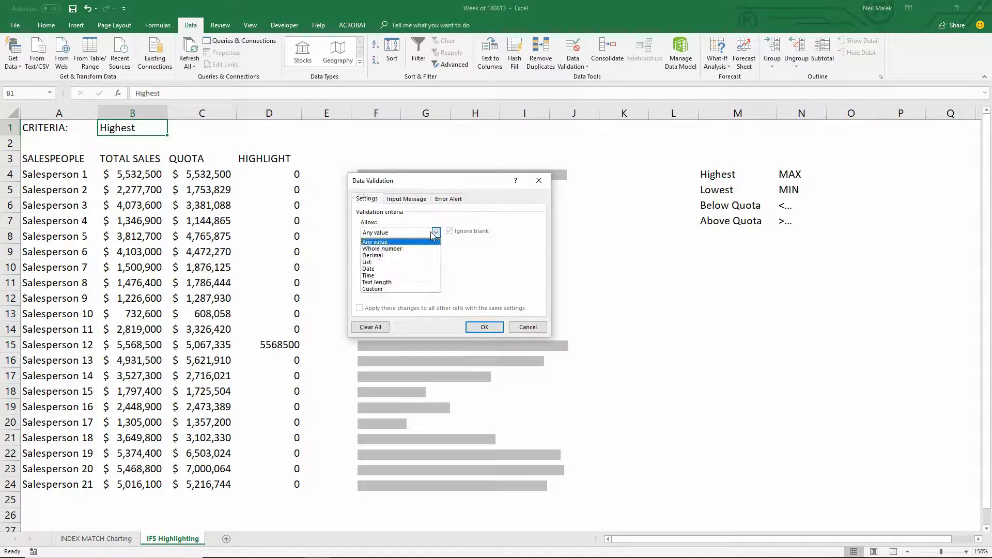
{"action": "left_click", "coordinate": [420, 263]}
{"action": "left_click", "coordinate": [418, 275]}
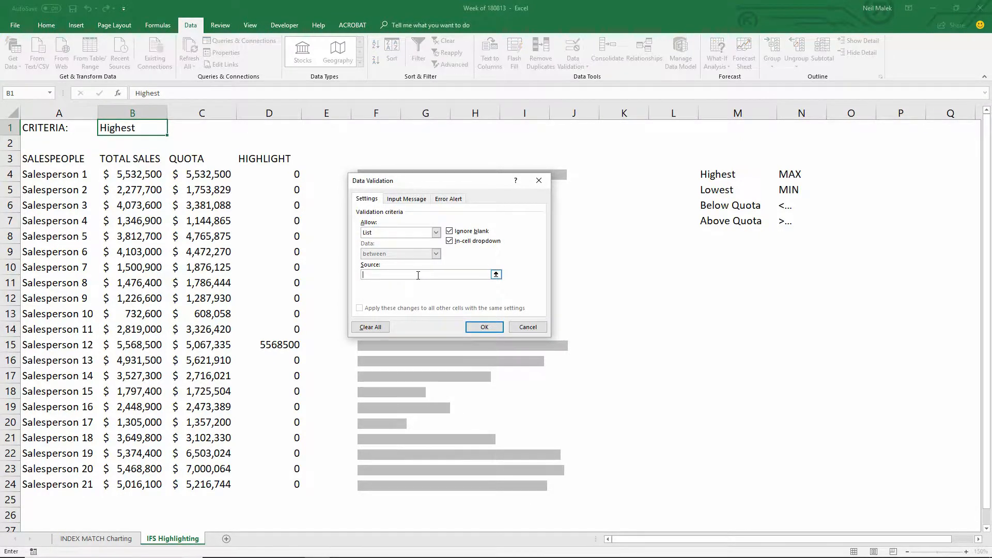
{"action": "left_click_drag", "start_coordinate": [723, 176], "coordinate": [724, 225]}
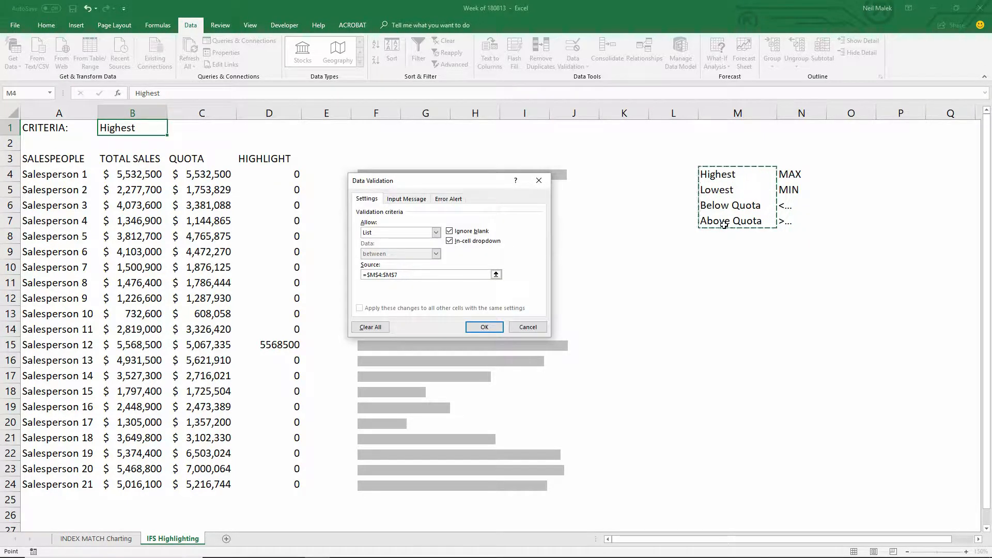
{"action": "left_click", "coordinate": [484, 326]}
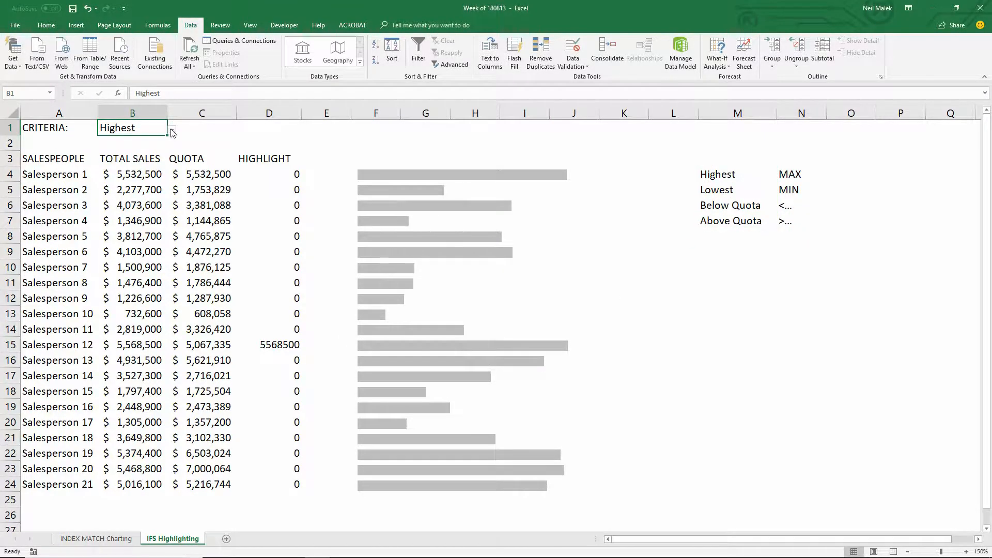
Test the criteria dropdown in B1 by choosing Lowest, Below Quota and Above Quota in turn.
{"action": "left_click", "coordinate": [172, 132]}
{"action": "left_click", "coordinate": [160, 150]}
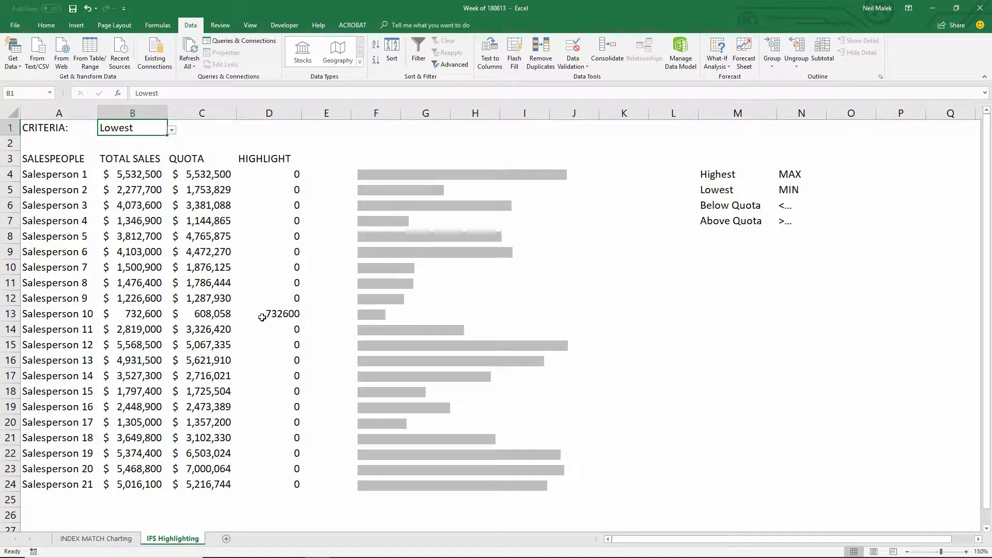
{"action": "left_click", "coordinate": [172, 130]}
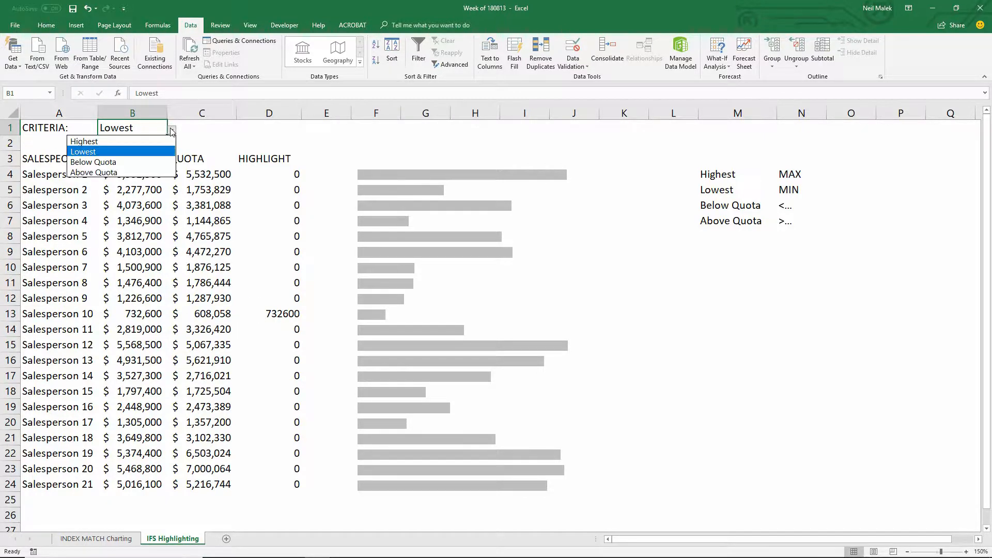
{"action": "left_click", "coordinate": [144, 160]}
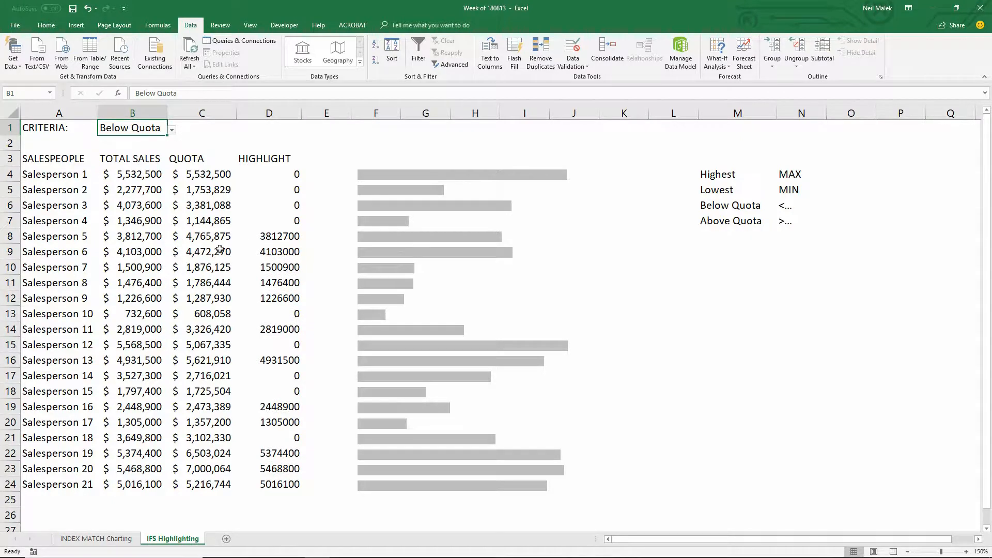
{"action": "left_click", "coordinate": [171, 129]}
{"action": "left_click", "coordinate": [141, 173]}
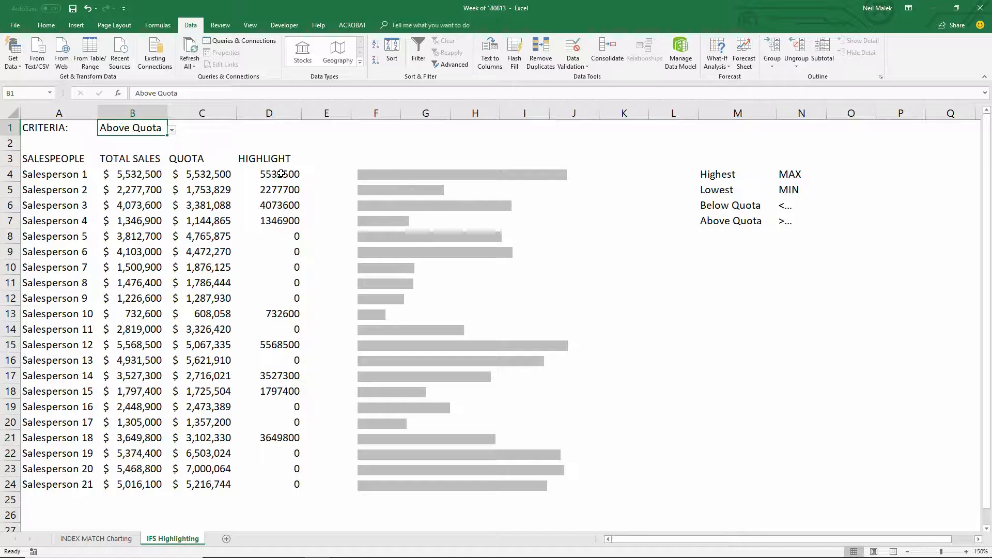
Apply the Accounting number format to D4:D24 and autofit the width of column D.
{"action": "left_click_drag", "start_coordinate": [281, 173], "coordinate": [277, 486]}
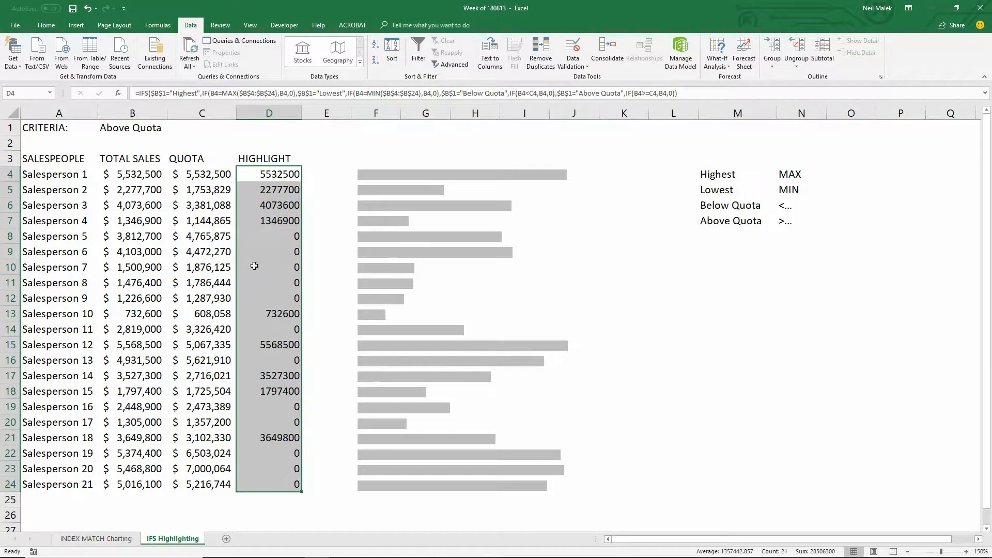
{"action": "left_click", "coordinate": [46, 25]}
{"action": "left_click", "coordinate": [332, 61]}
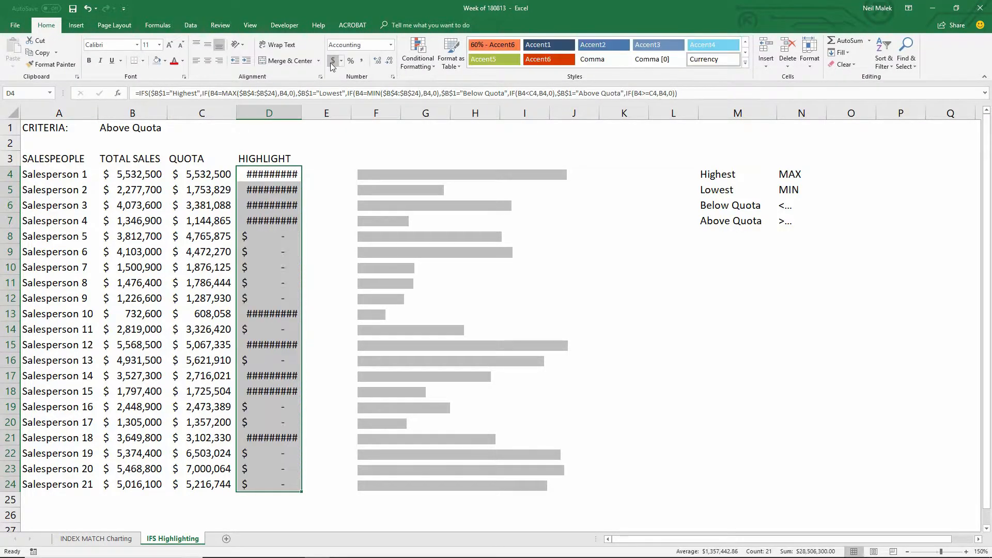
{"action": "double_click", "coordinate": [300, 113]}
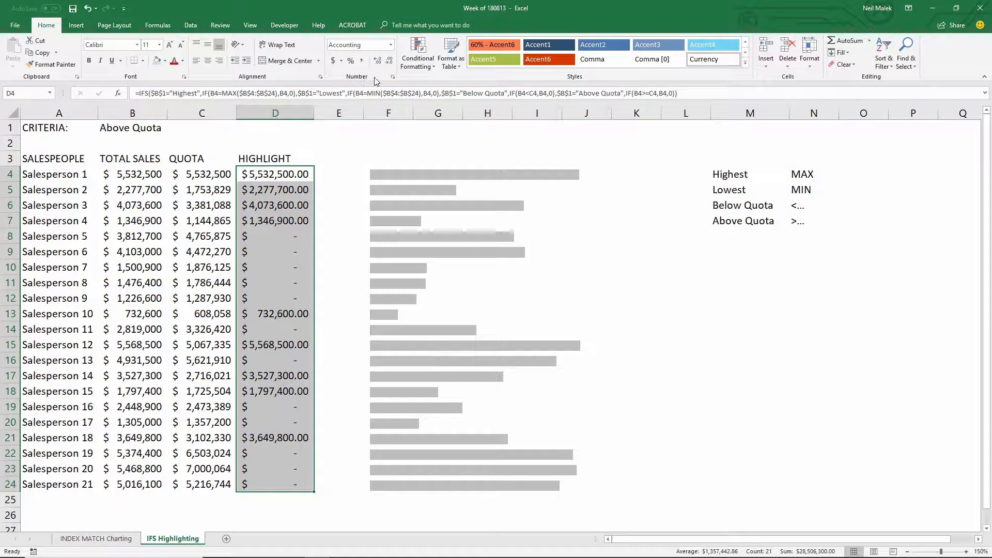
Give D4:D24 the custom number format $ 0.0,, "M";;; to show millions and hide zeros.
{"action": "left_click", "coordinate": [393, 77]}
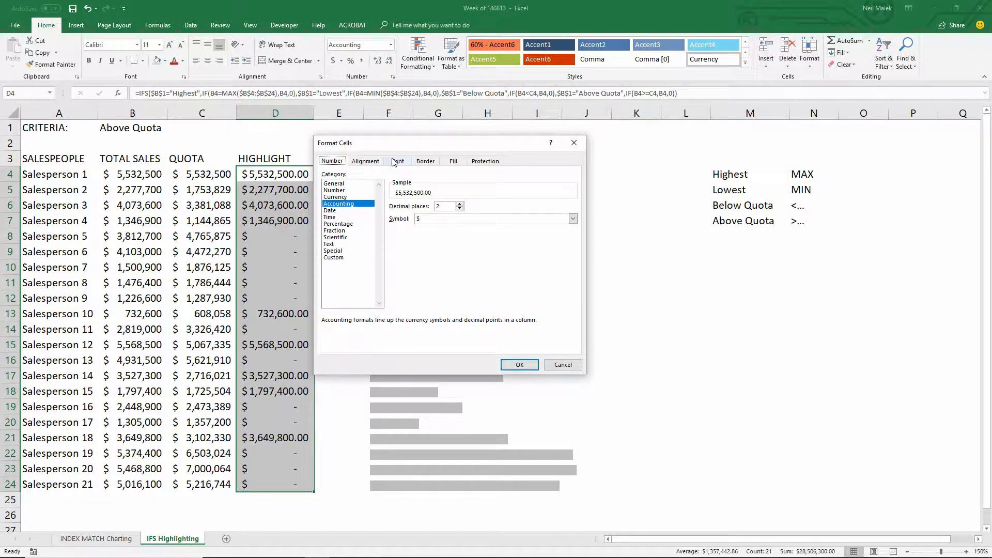
{"action": "left_click", "coordinate": [343, 257]}
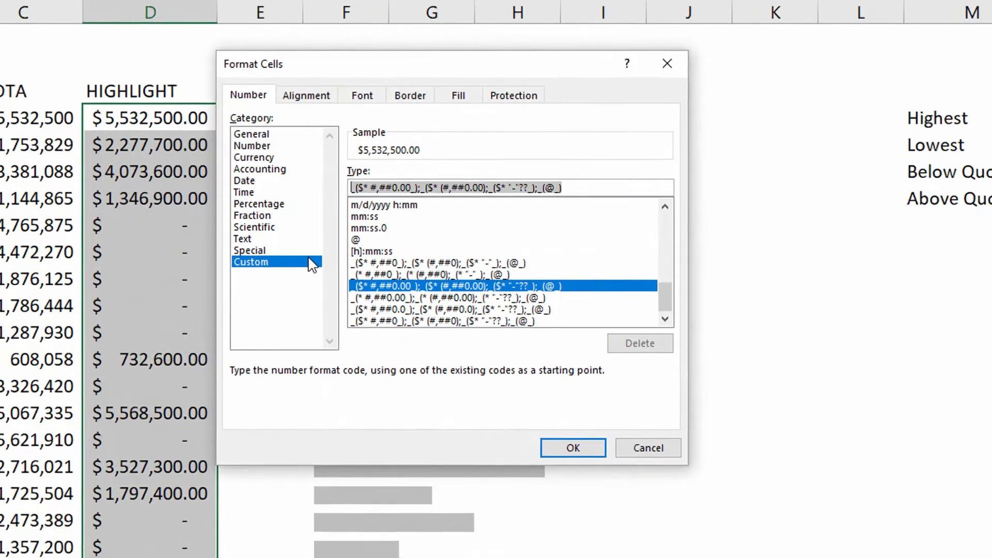
{"action": "type", "text": "$"}
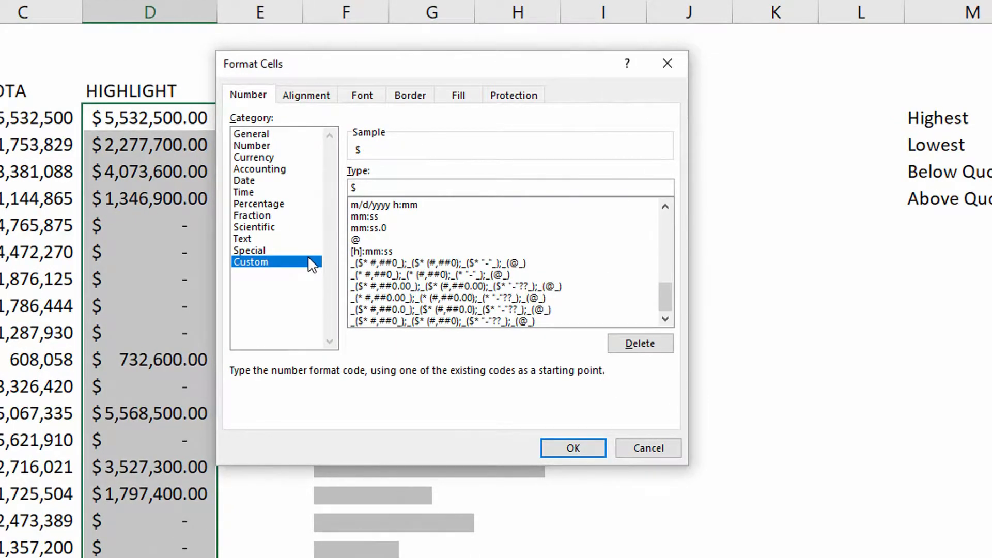
{"action": "type", "text": " 0.0,, \"M\";;;"}
{"action": "left_click", "coordinate": [587, 452]}
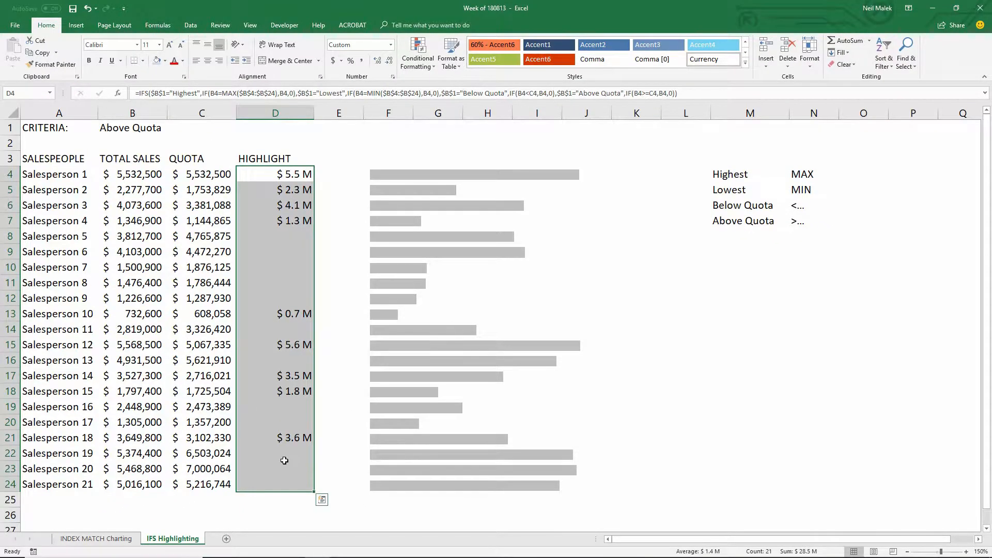
Check the formatted HIGHLIGHT values by switching B1 through Below Quota and Lowest, ending on Highest.
{"action": "left_click_drag", "start_coordinate": [291, 237], "coordinate": [288, 297]}
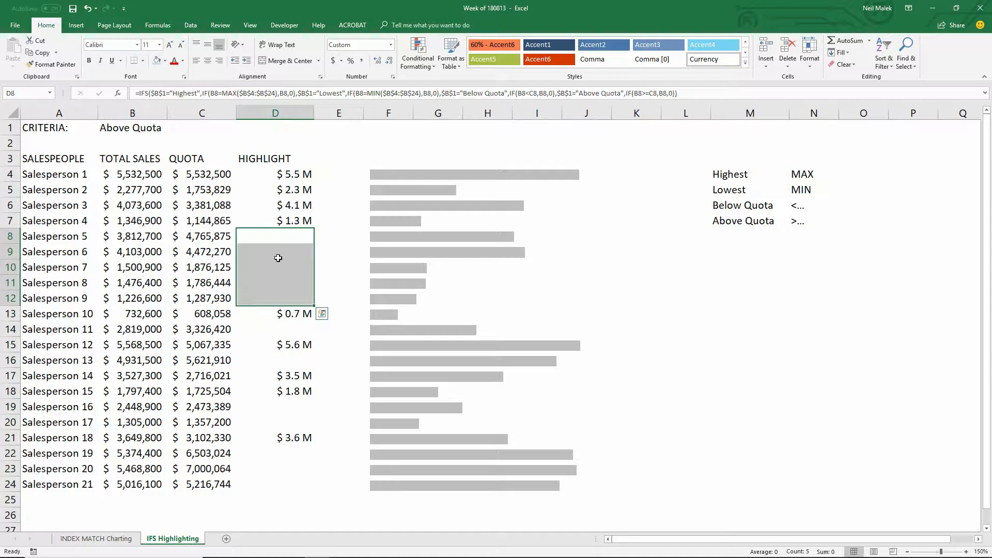
{"action": "left_click", "coordinate": [296, 174]}
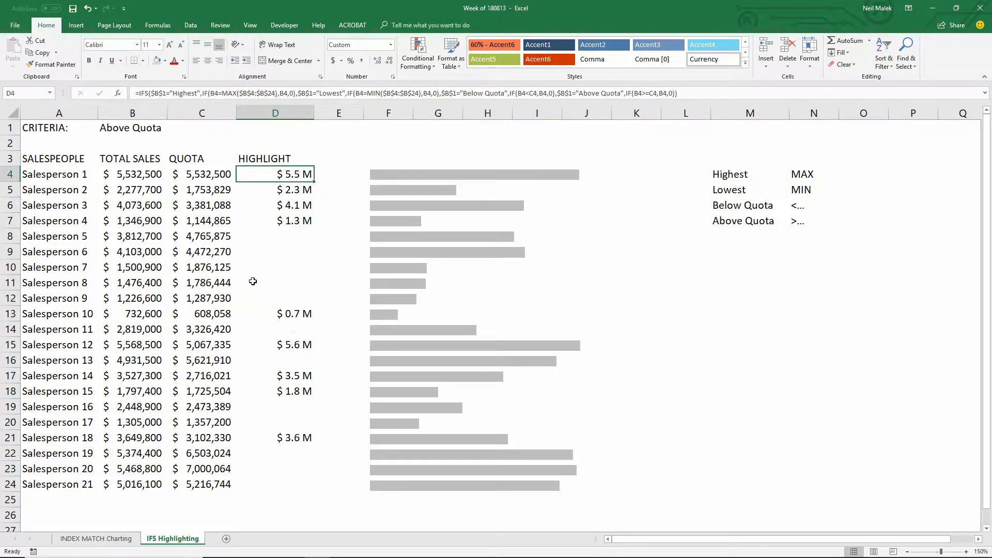
{"action": "left_click", "coordinate": [145, 131]}
{"action": "left_click", "coordinate": [172, 129]}
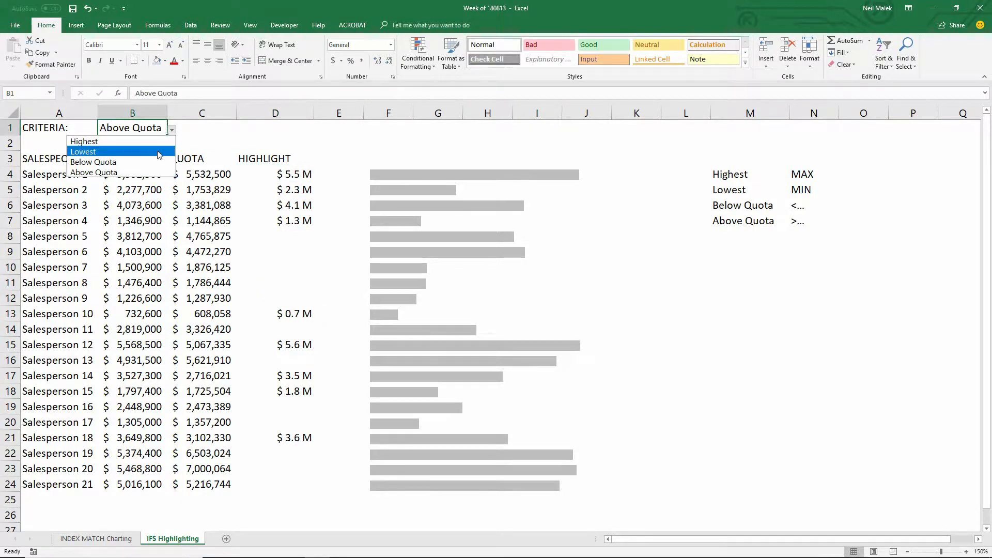
{"action": "left_click", "coordinate": [129, 161]}
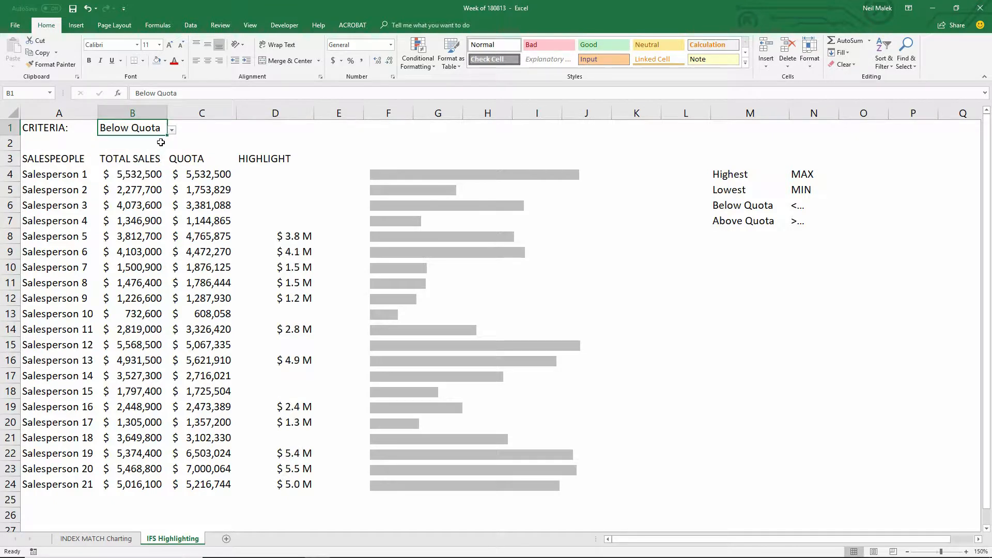
{"action": "left_click", "coordinate": [172, 129]}
{"action": "left_click", "coordinate": [132, 149]}
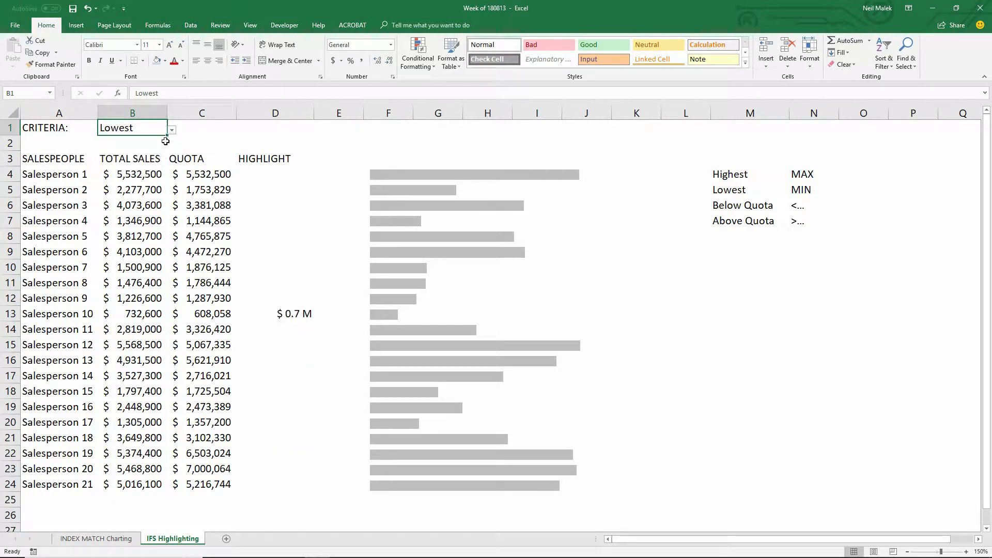
{"action": "left_click", "coordinate": [172, 130]}
{"action": "left_click", "coordinate": [166, 141]}
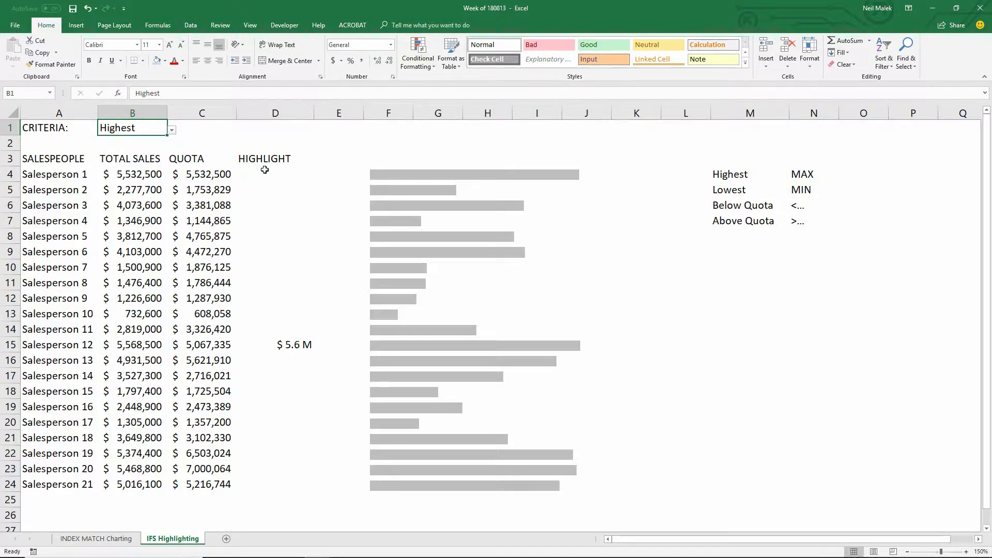
Copy the HIGHLIGHT values in D4:D24 and paste them into the bar chart as a second series.
{"action": "left_click_drag", "start_coordinate": [265, 169], "coordinate": [273, 479]}
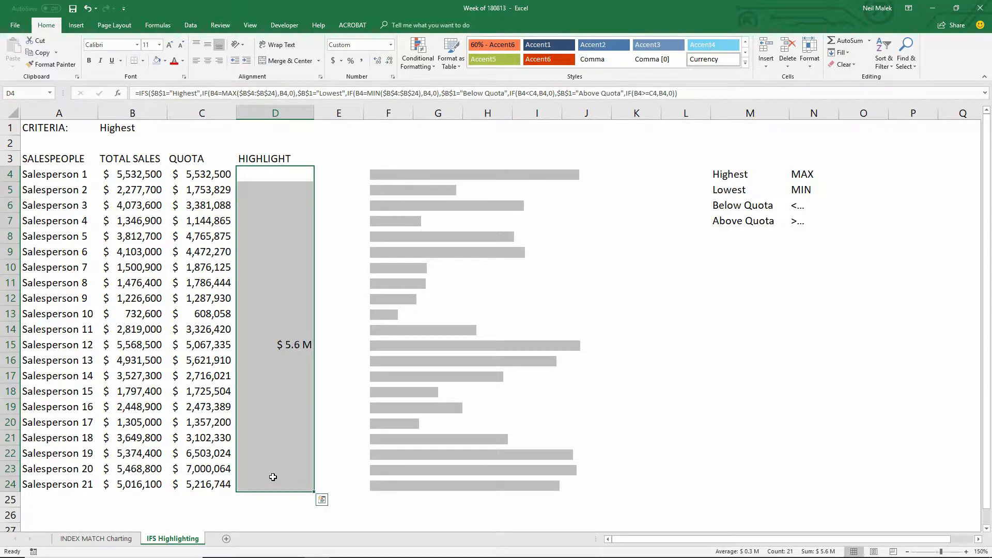
{"action": "key", "text": "ctrl+c"}
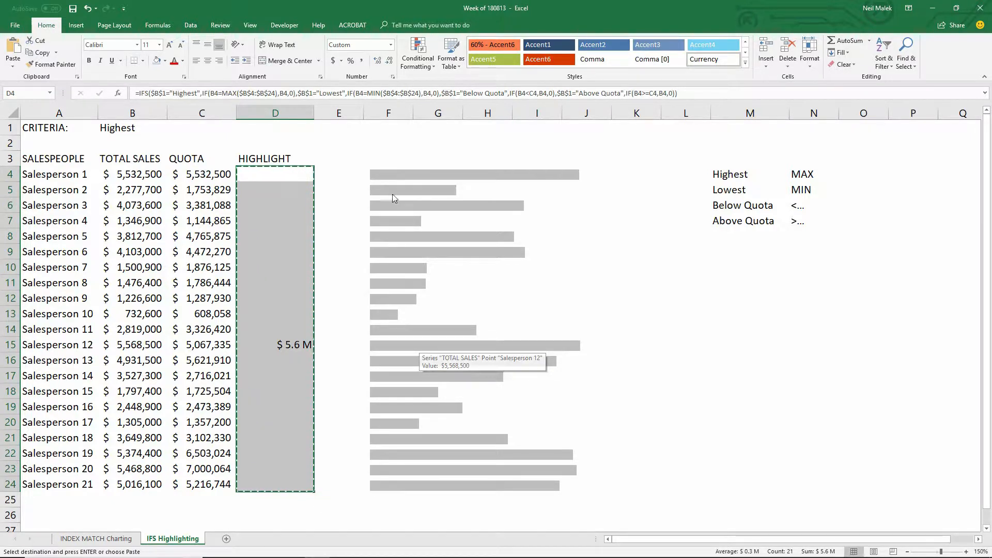
{"action": "left_click", "coordinate": [399, 162]}
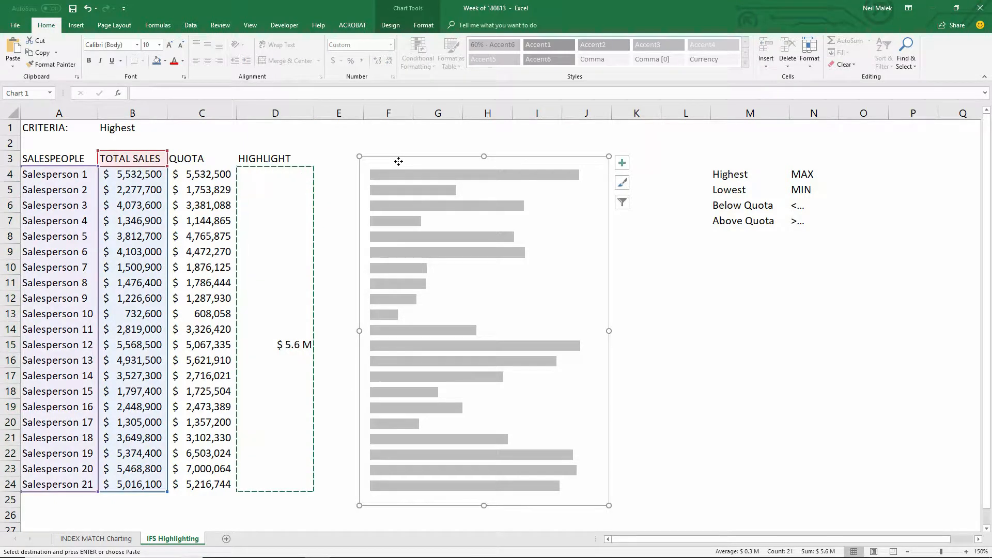
{"action": "key", "text": "ctrl+v"}
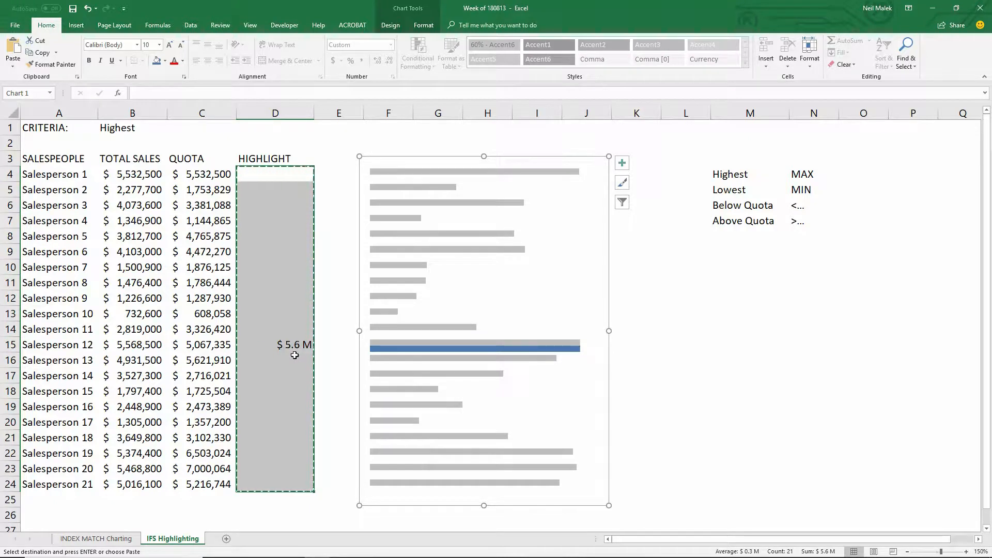
{"action": "mouse_move", "coordinate": [382, 347]}
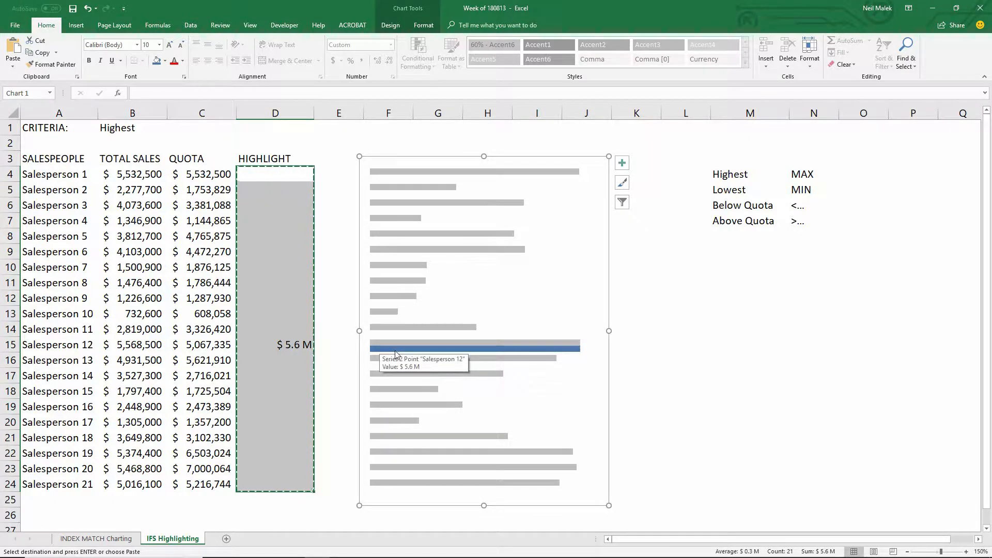
{"action": "key", "text": "Escape"}
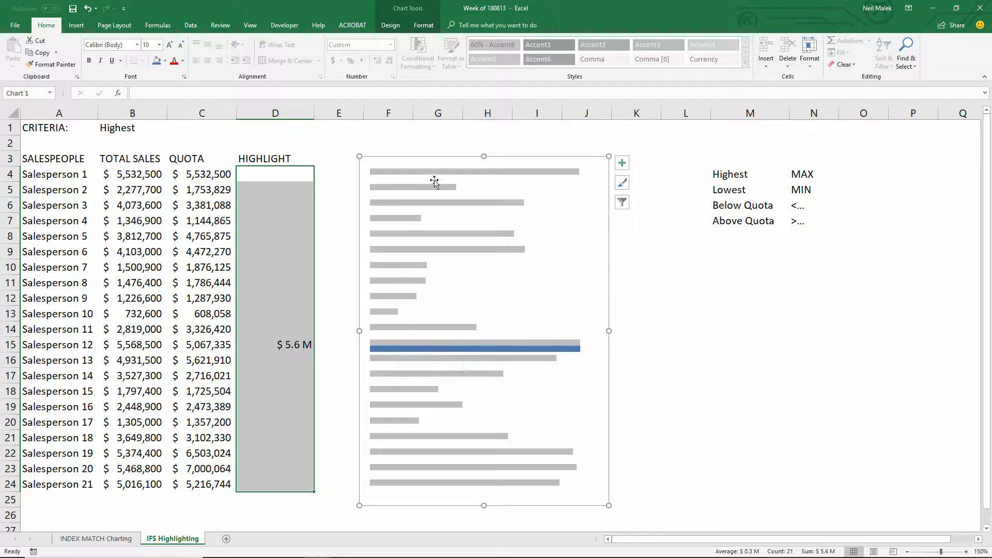
Format the pasted highlight series in the chart with a solid dark blue theme fill.
{"action": "mouse_move", "coordinate": [453, 363]}
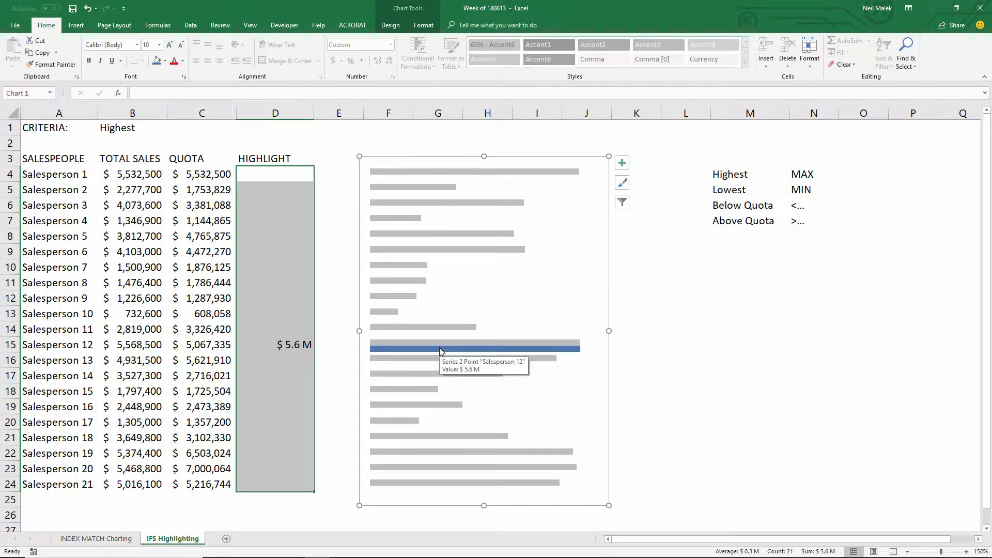
{"action": "left_click", "coordinate": [439, 349]}
{"action": "double_click", "coordinate": [439, 349]}
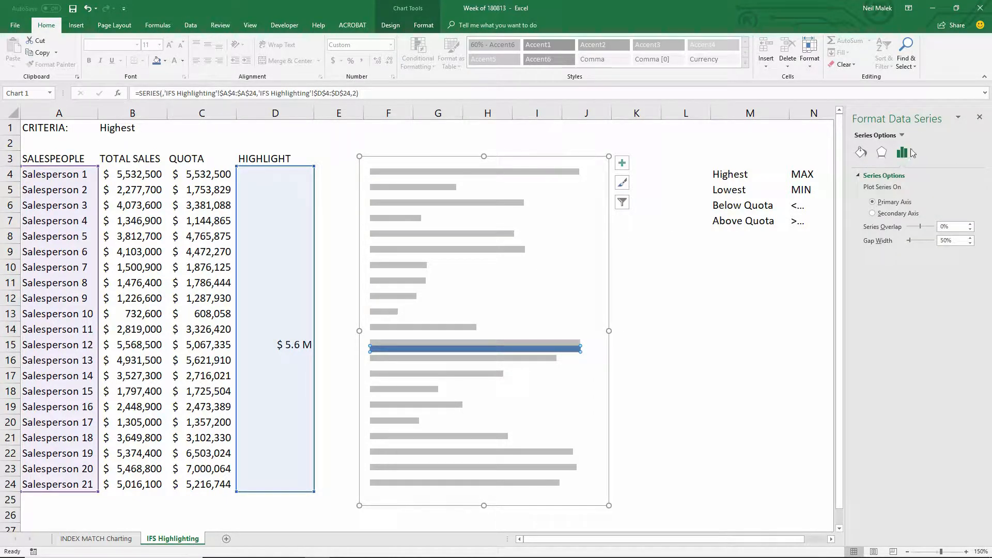
{"action": "left_click", "coordinate": [861, 153]}
{"action": "left_click", "coordinate": [964, 281]}
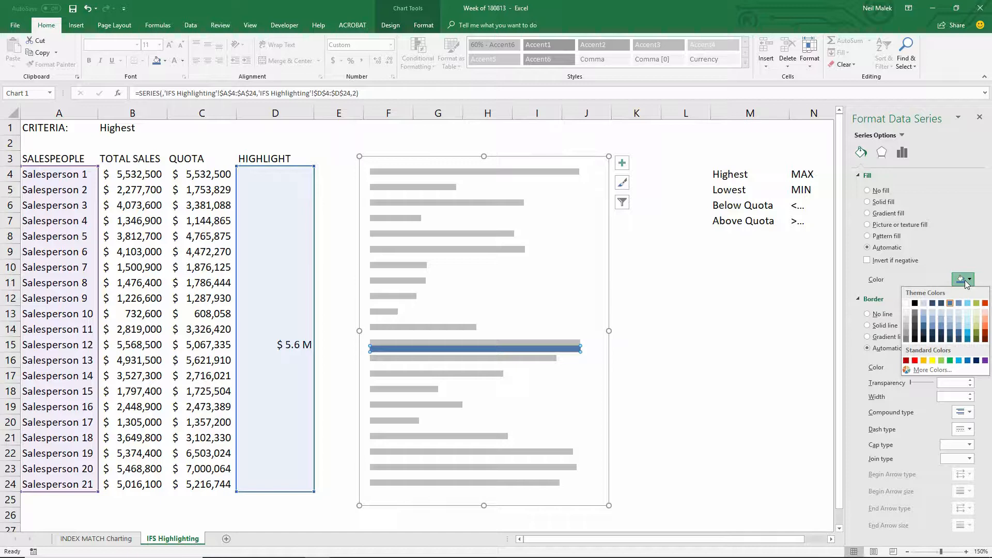
{"action": "left_click", "coordinate": [941, 303]}
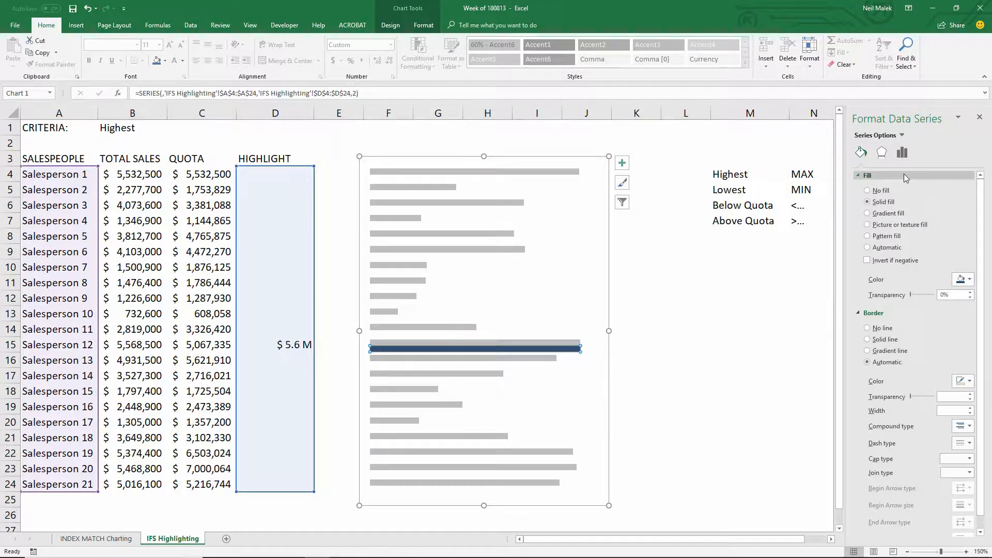
Set the highlight series' overlap to 100% so its bars sit directly over the total sales bars.
{"action": "left_click", "coordinate": [902, 153]}
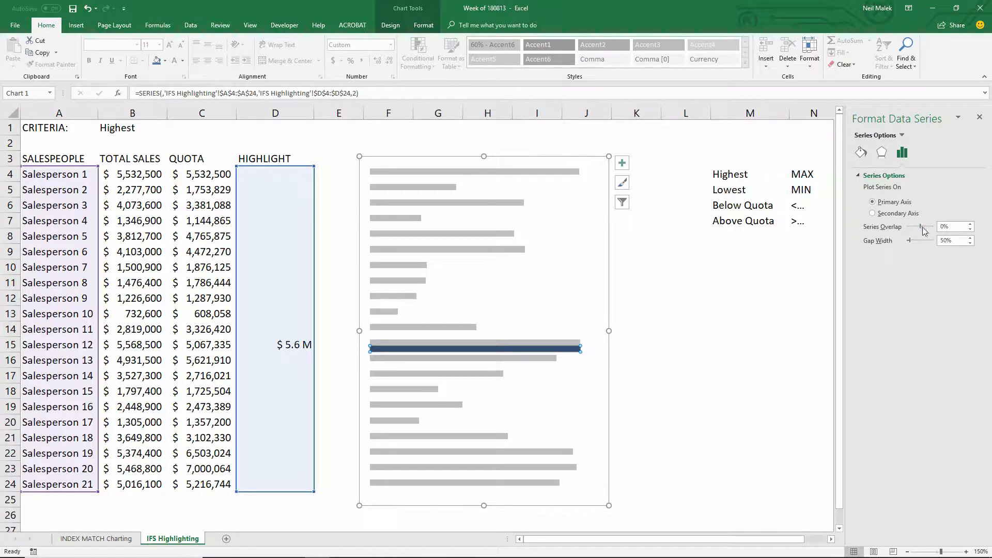
{"action": "left_click", "coordinate": [957, 227]}
{"action": "type", "text": "100"}
{"action": "key", "text": "Tab"}
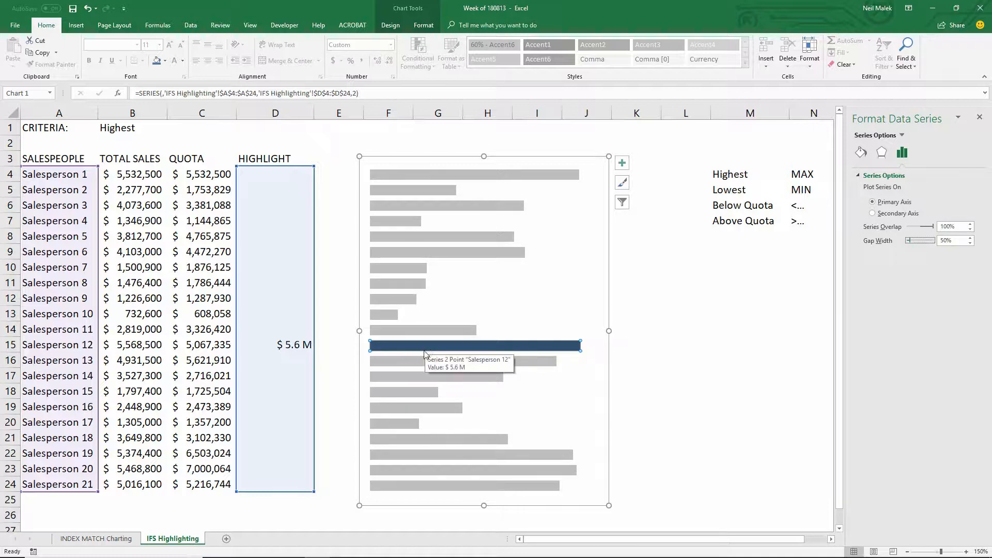
{"action": "mouse_move", "coordinate": [418, 363]}
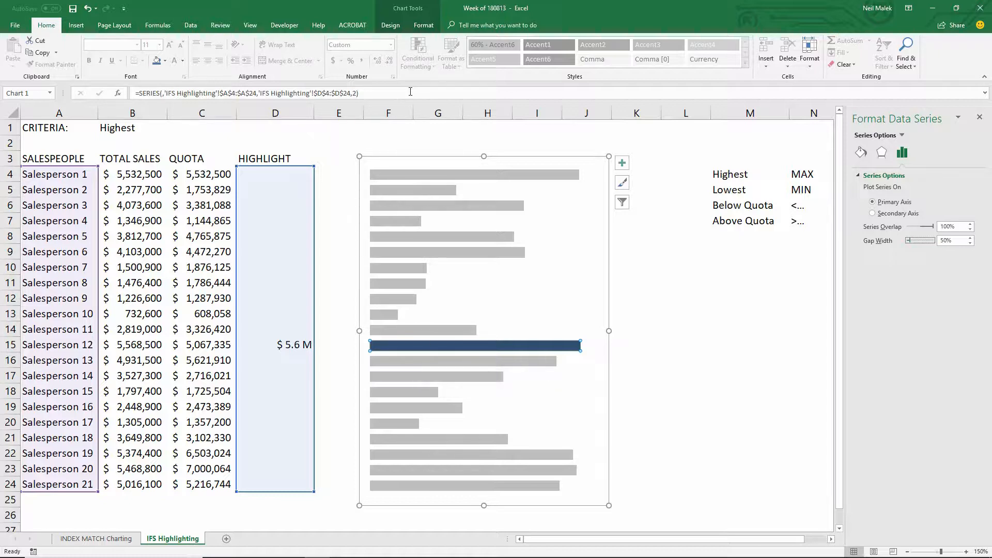
Add data labels to the highlight series at the Inside Base position.
{"action": "left_click", "coordinate": [391, 26]}
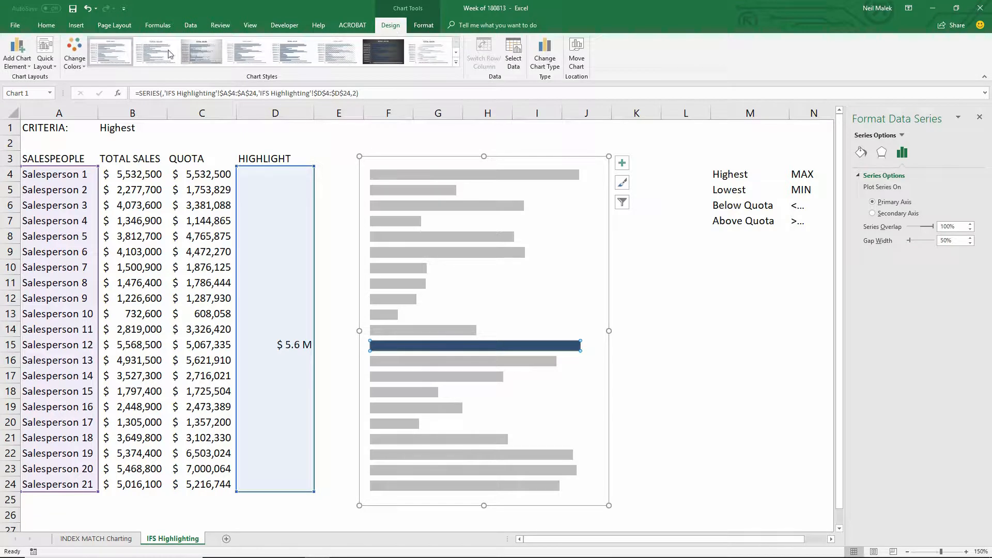
{"action": "left_click", "coordinate": [18, 64]}
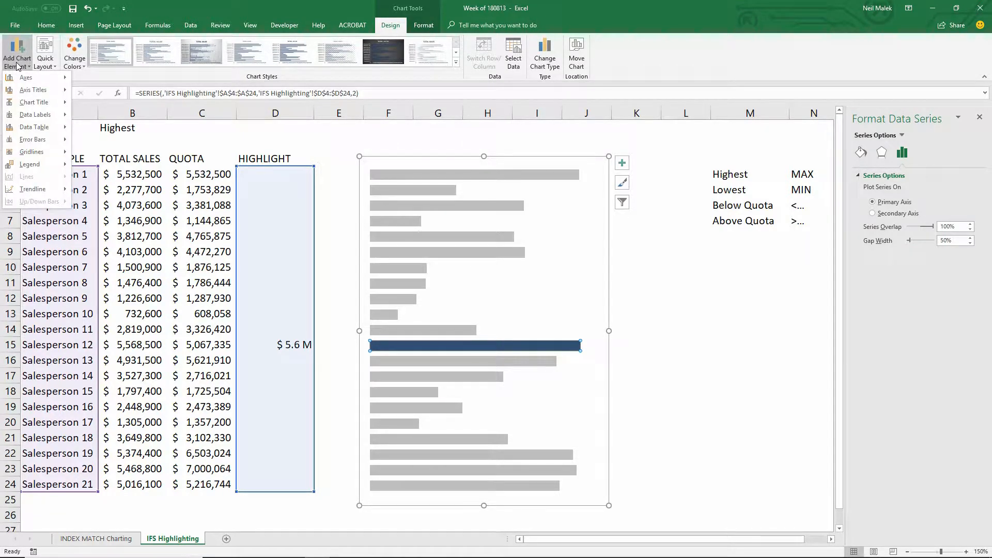
{"action": "mouse_move", "coordinate": [38, 114]}
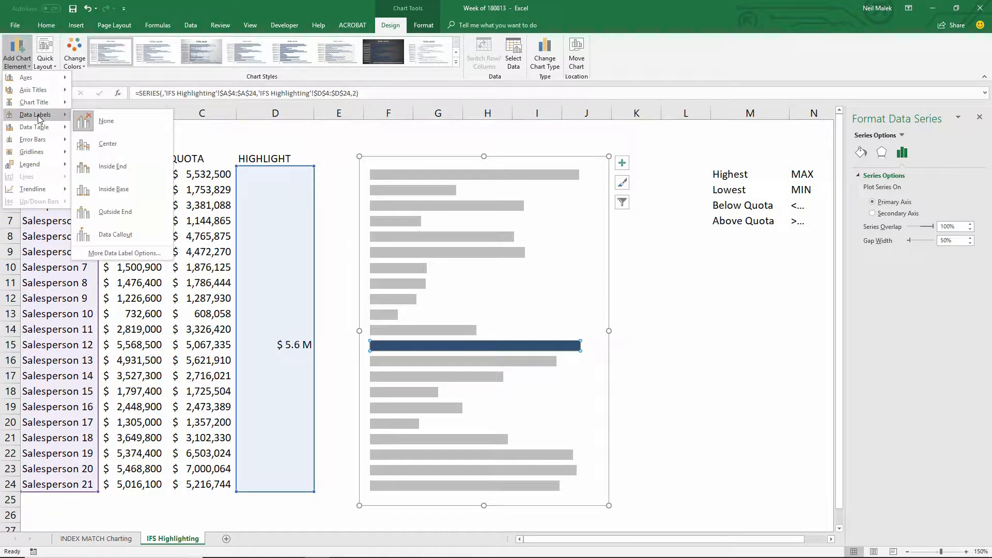
{"action": "left_click", "coordinate": [113, 189]}
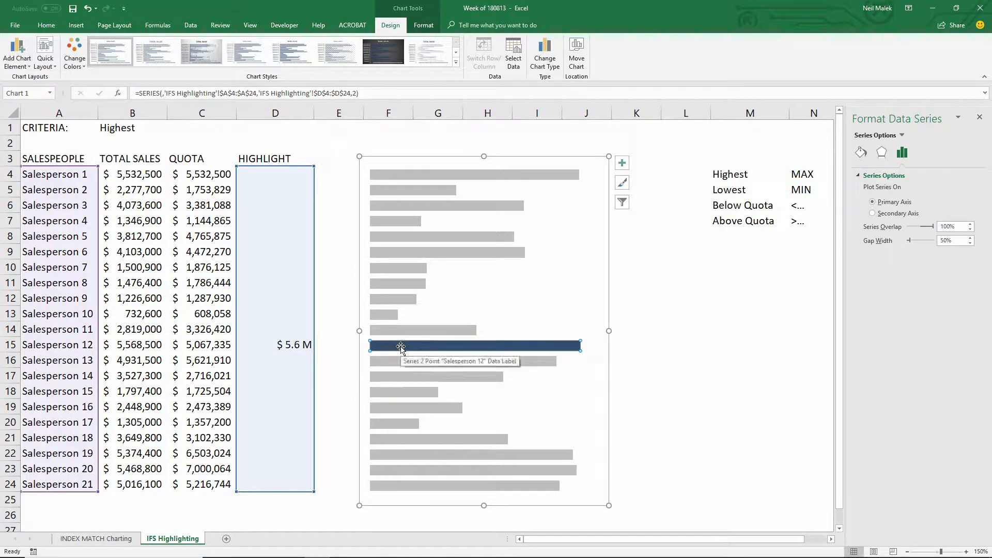
Change the font color of the highlight series' data labels to white.
{"action": "left_click", "coordinate": [380, 349]}
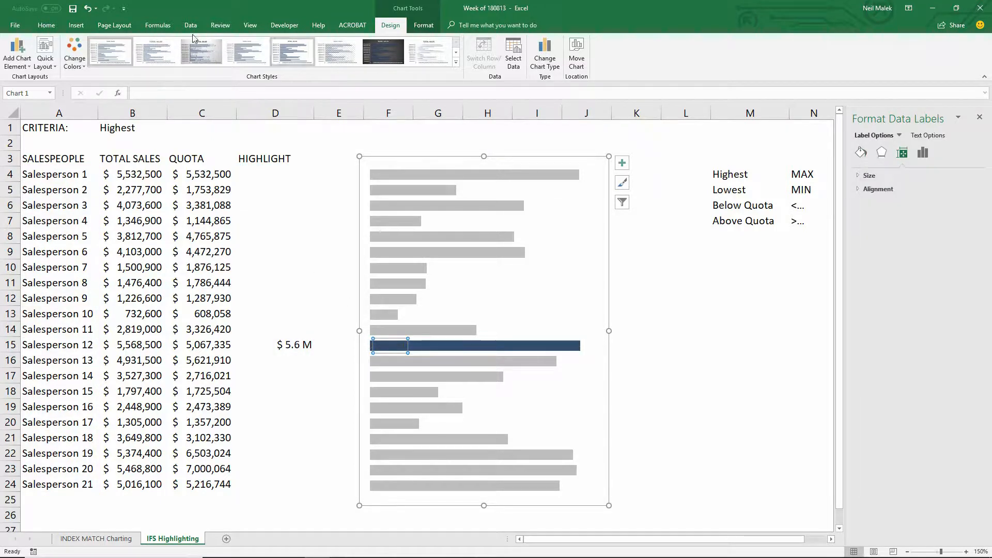
{"action": "left_click", "coordinate": [51, 26]}
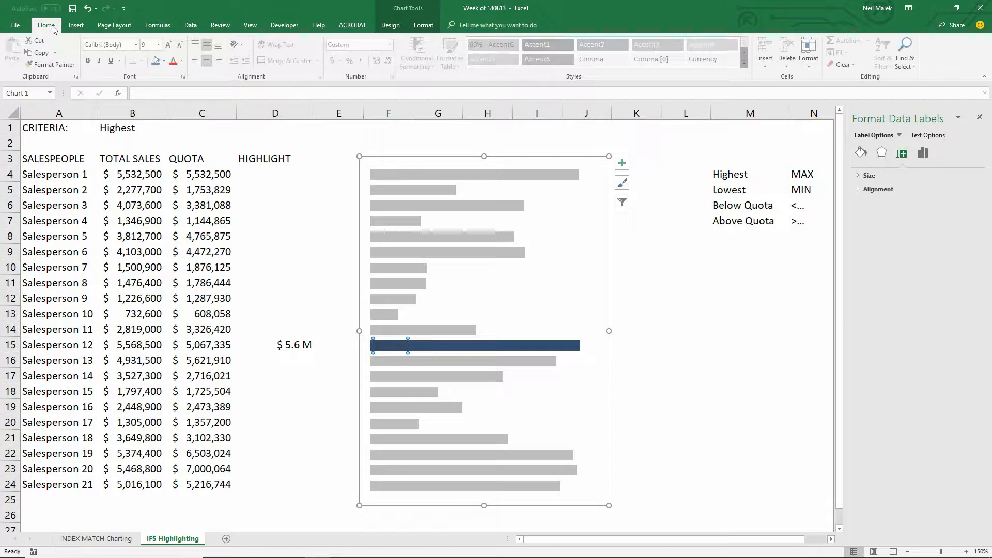
{"action": "left_click", "coordinate": [182, 61]}
{"action": "left_click", "coordinate": [175, 97]}
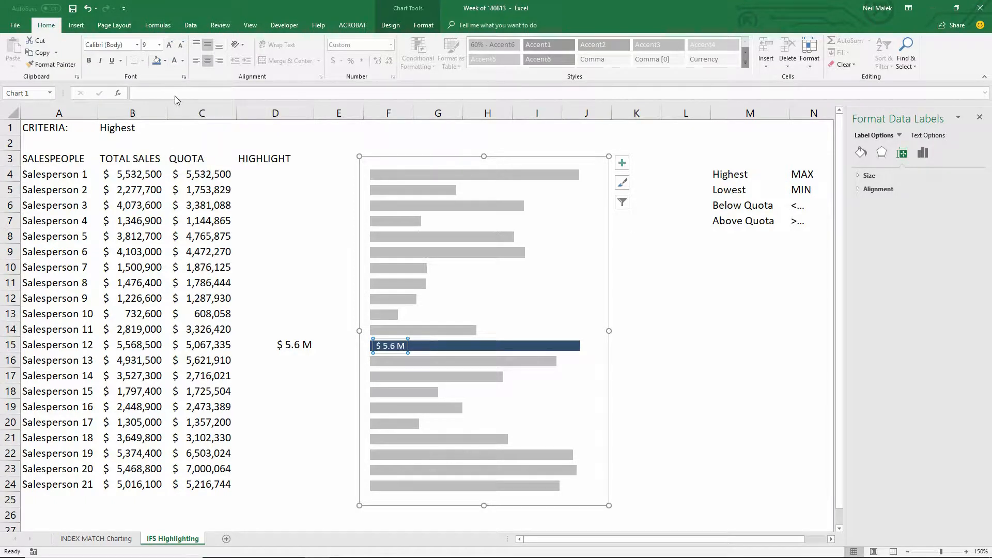
{"action": "left_click", "coordinate": [417, 160]}
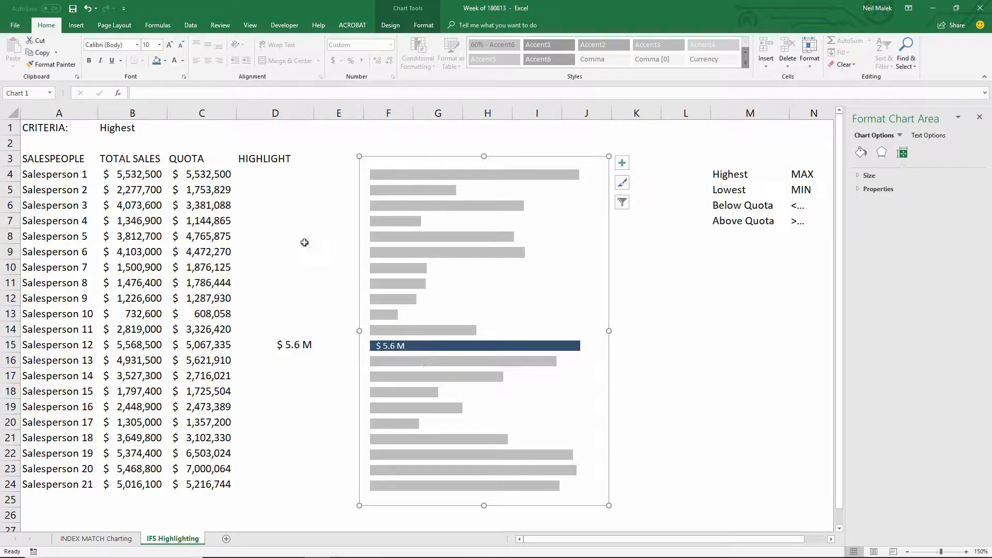
Check the chart highlighting by switching B1 through Lowest and Below Quota, ending on Above Quota.
{"action": "left_click", "coordinate": [133, 129]}
{"action": "left_click", "coordinate": [172, 130]}
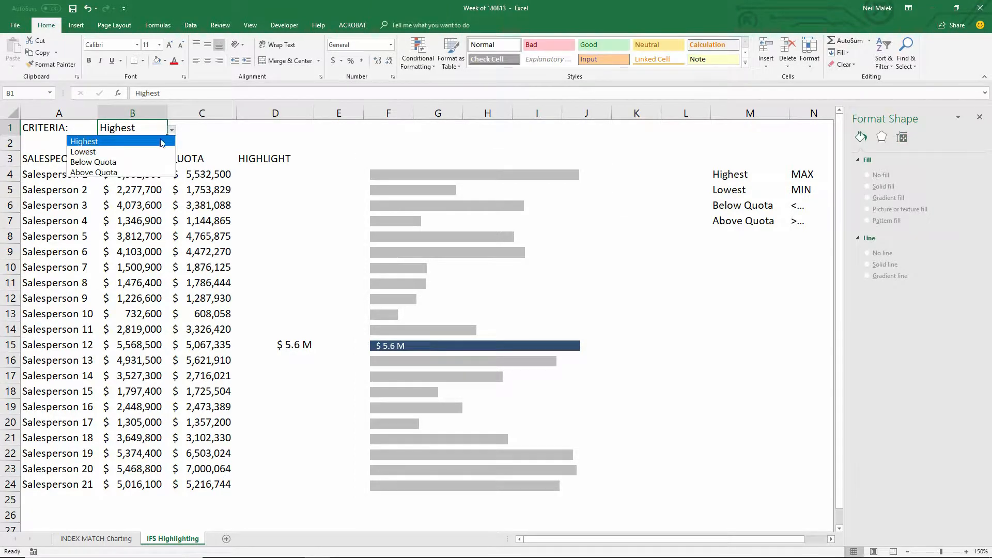
{"action": "left_click", "coordinate": [161, 153]}
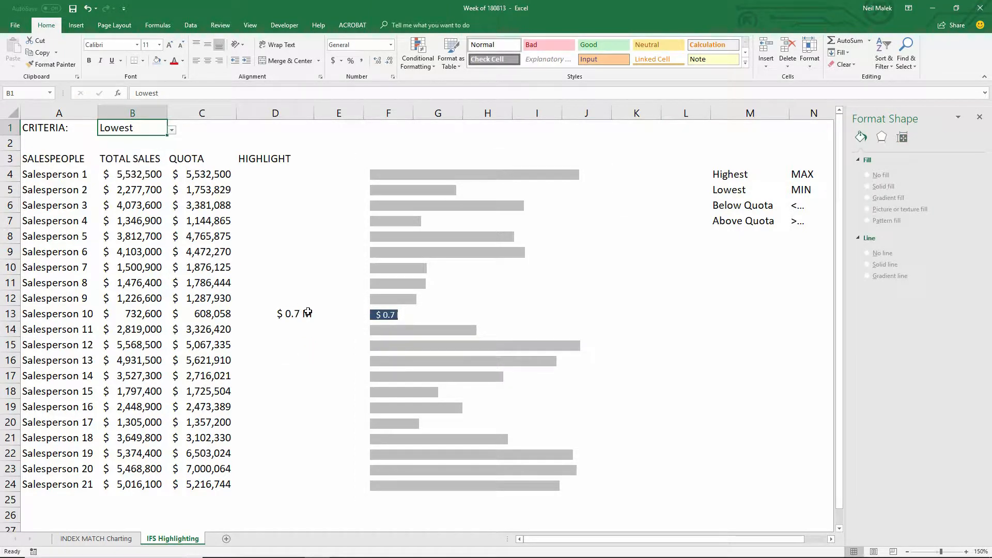
{"action": "left_click", "coordinate": [172, 130]}
{"action": "left_click", "coordinate": [150, 162]}
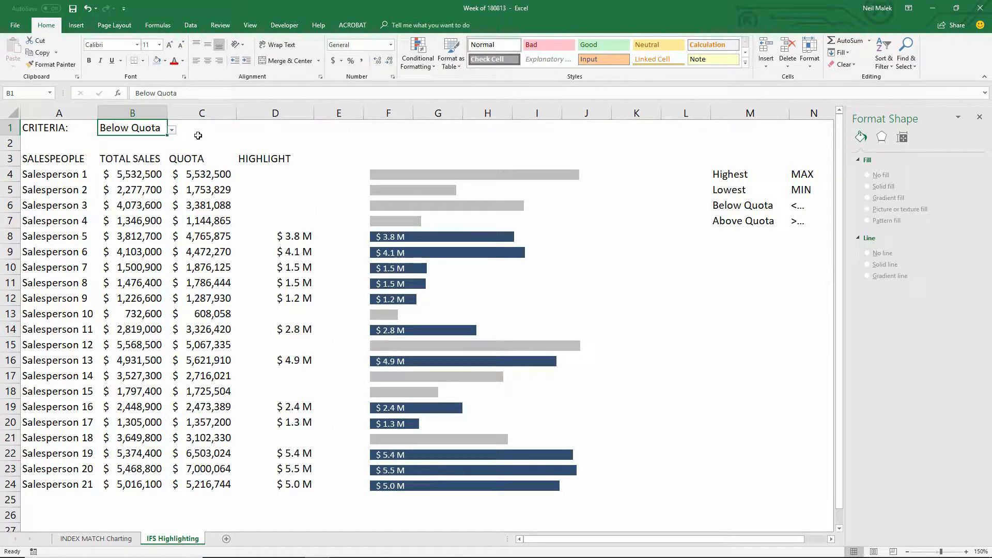
{"action": "left_click", "coordinate": [172, 131]}
{"action": "left_click", "coordinate": [124, 171]}
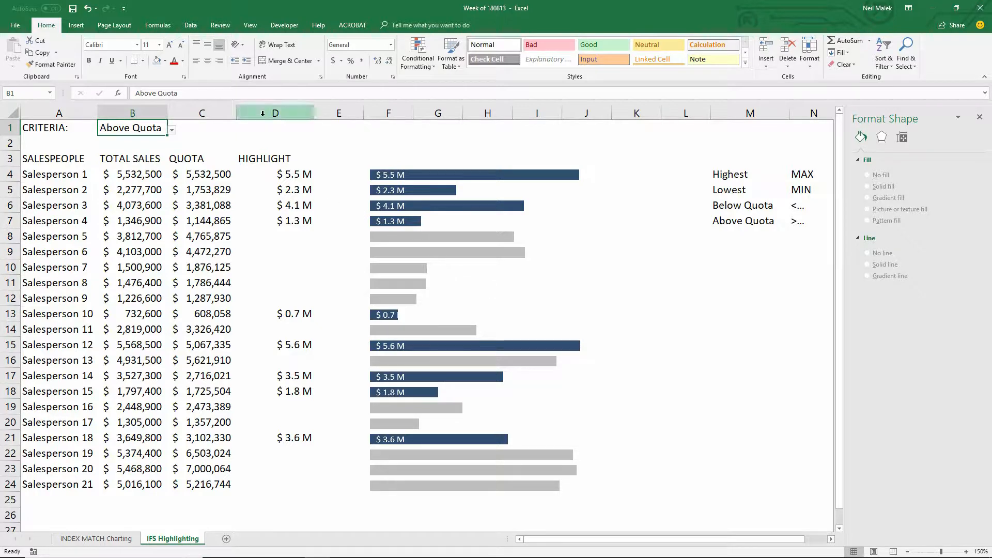
{"action": "left_click", "coordinate": [204, 111]}
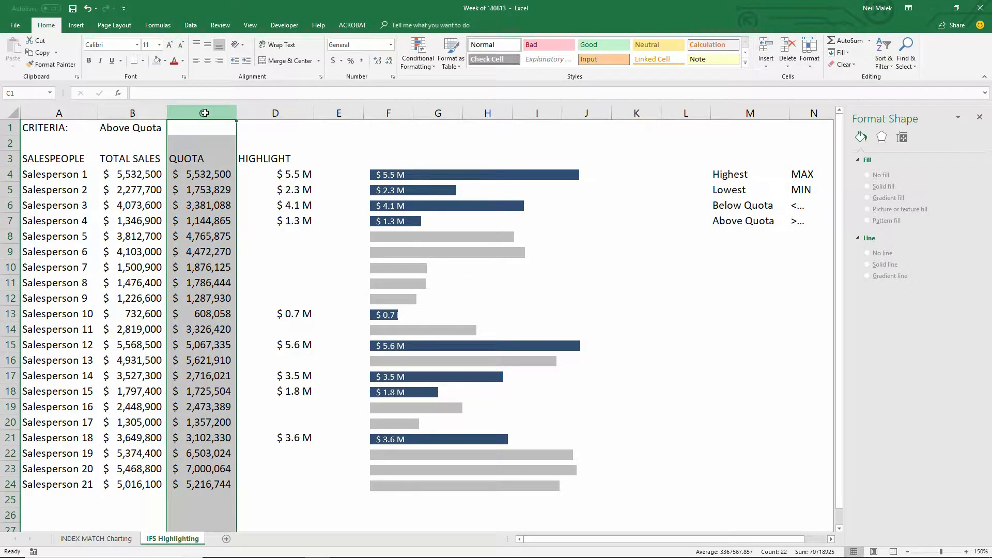
{"action": "left_click_drag", "start_coordinate": [235, 112], "coordinate": [279, 112]}
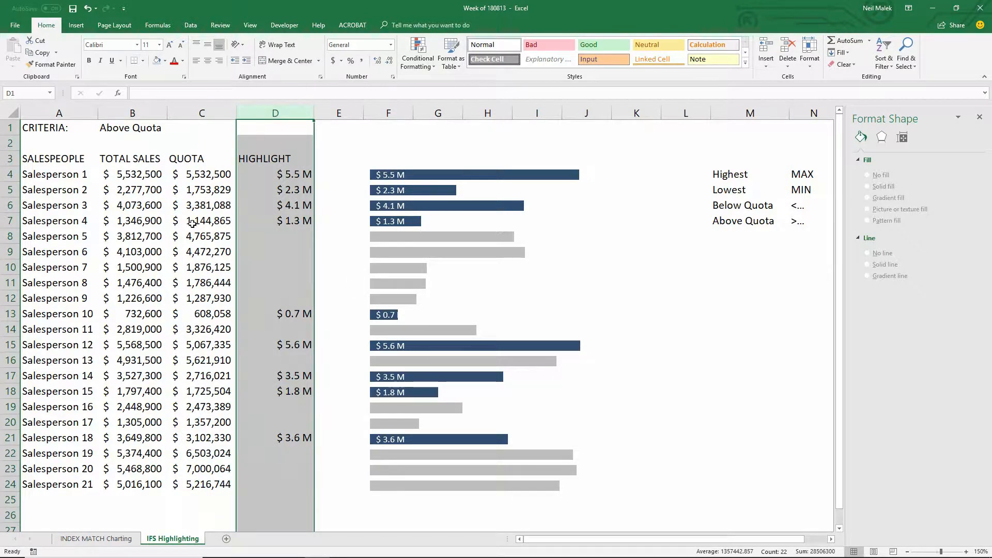
{"action": "mouse_move", "coordinate": [438, 195]}
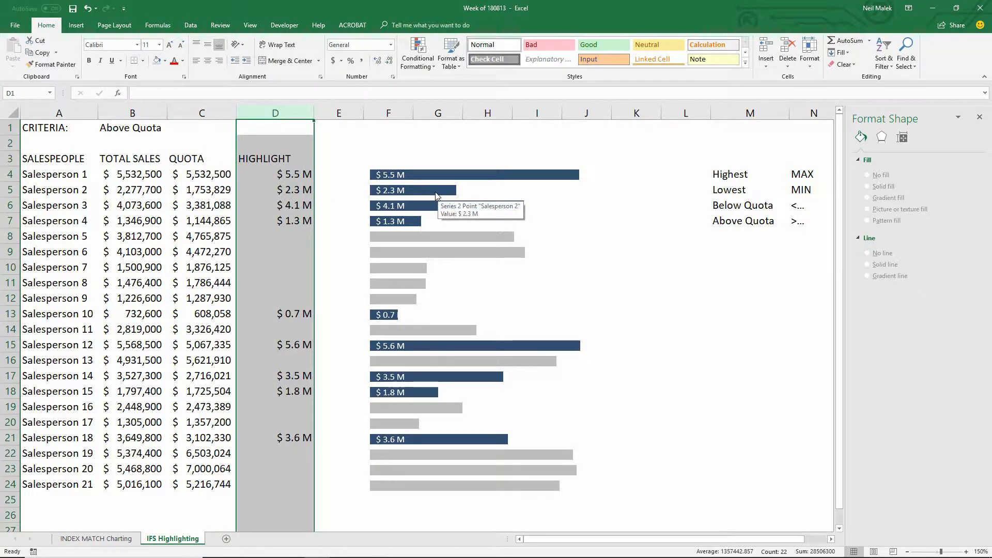
Turn on showing data in hidden rows and columns in the chart's Hidden and Empty Cell Settings.
{"action": "left_click", "coordinate": [411, 159]}
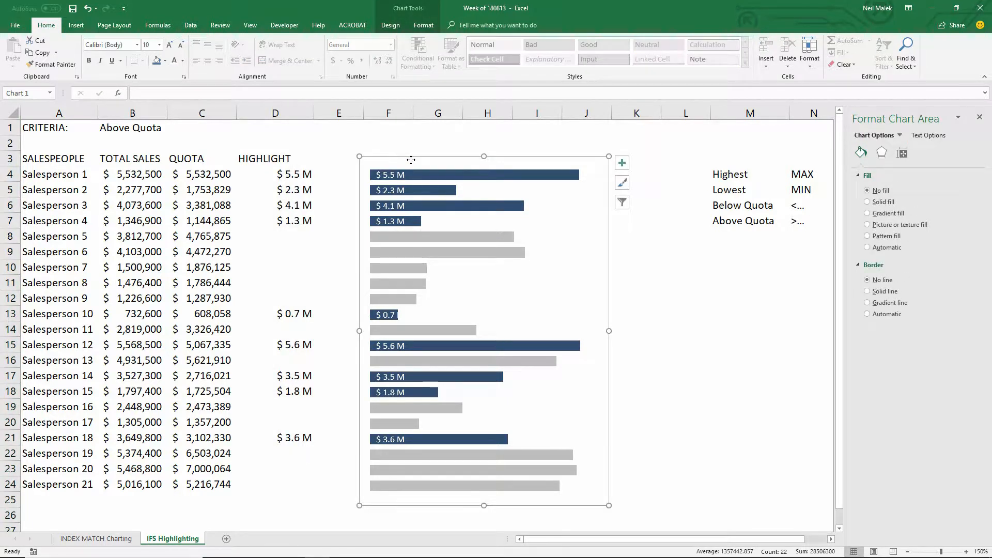
{"action": "left_click", "coordinate": [396, 29]}
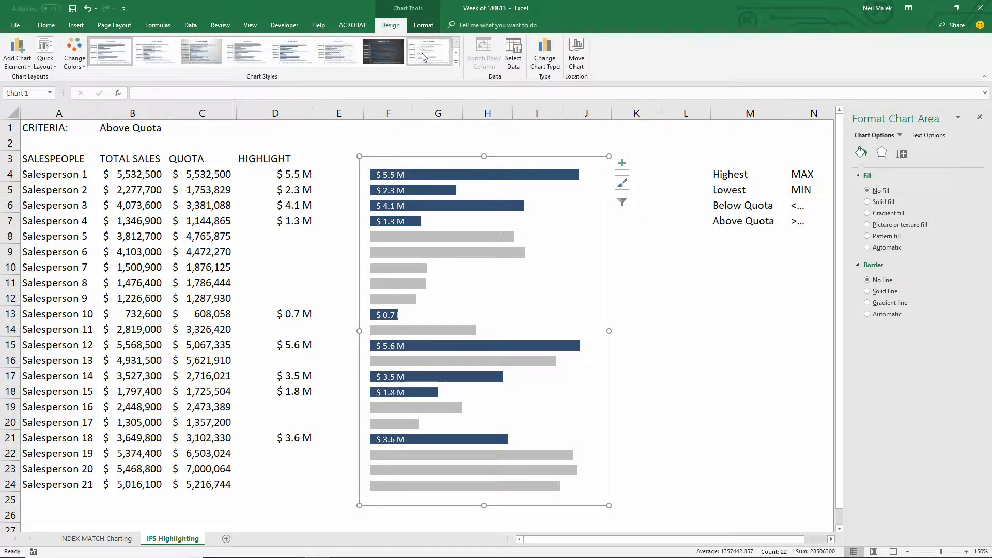
{"action": "left_click", "coordinate": [512, 62]}
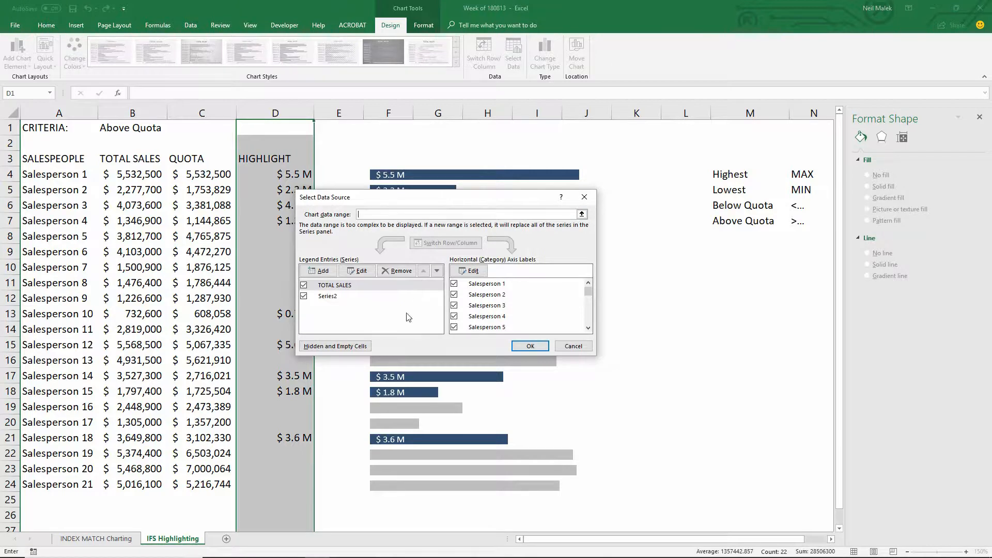
{"action": "left_click", "coordinate": [355, 346]}
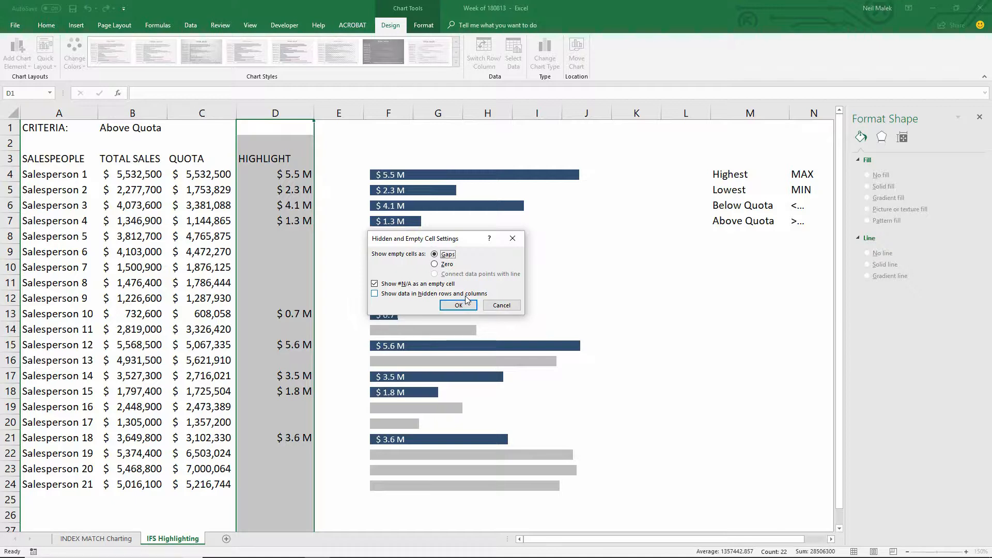
{"action": "left_click", "coordinate": [374, 294]}
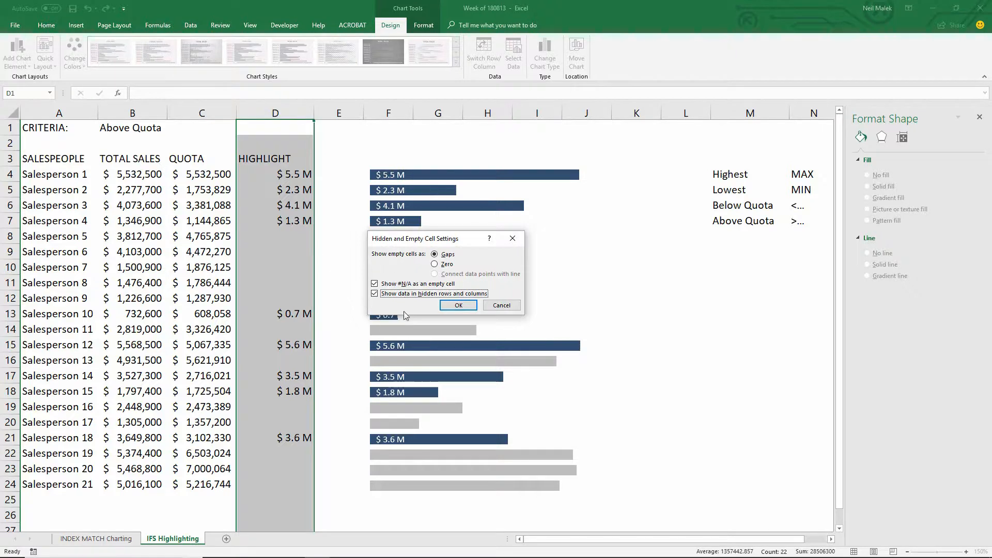
{"action": "left_click", "coordinate": [458, 306]}
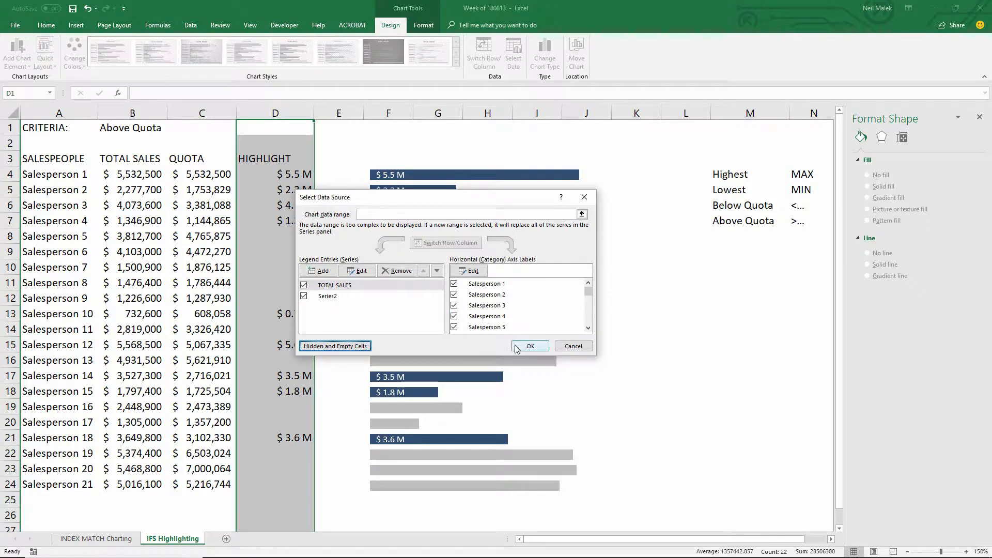
{"action": "left_click", "coordinate": [514, 346]}
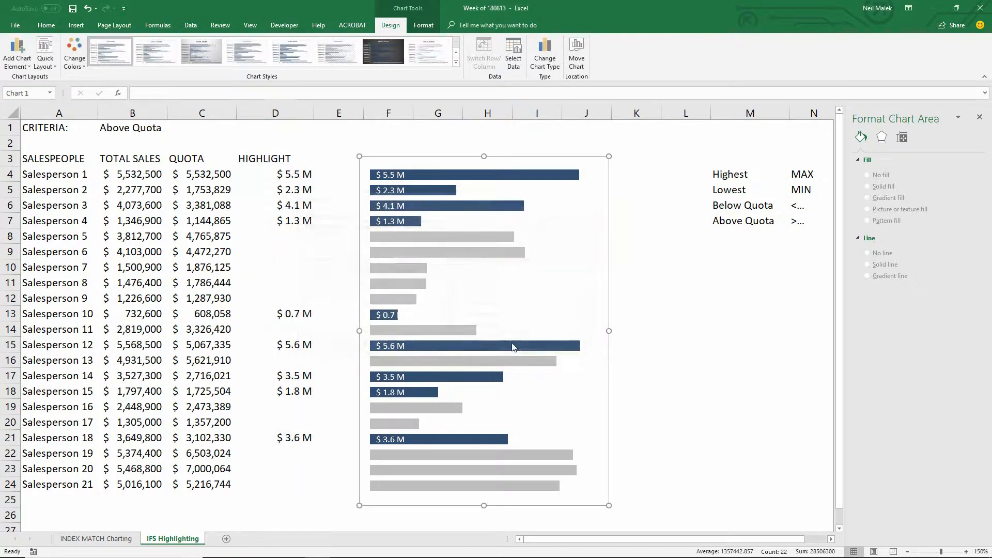
Hide the QUOTA and HIGHLIGHT columns, C and D.
{"action": "left_click", "coordinate": [270, 192]}
{"action": "left_click_drag", "start_coordinate": [203, 113], "coordinate": [270, 113]}
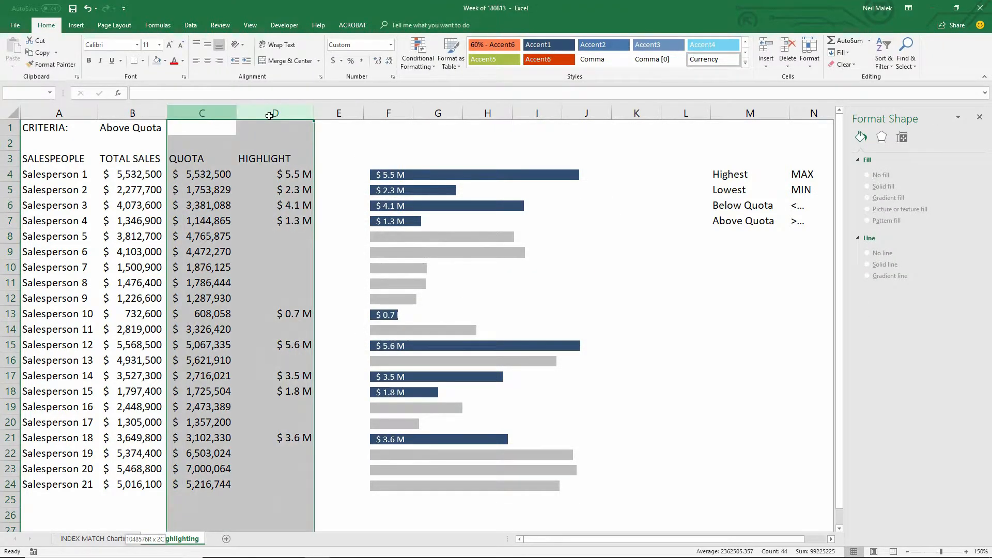
{"action": "right_click", "coordinate": [252, 113]}
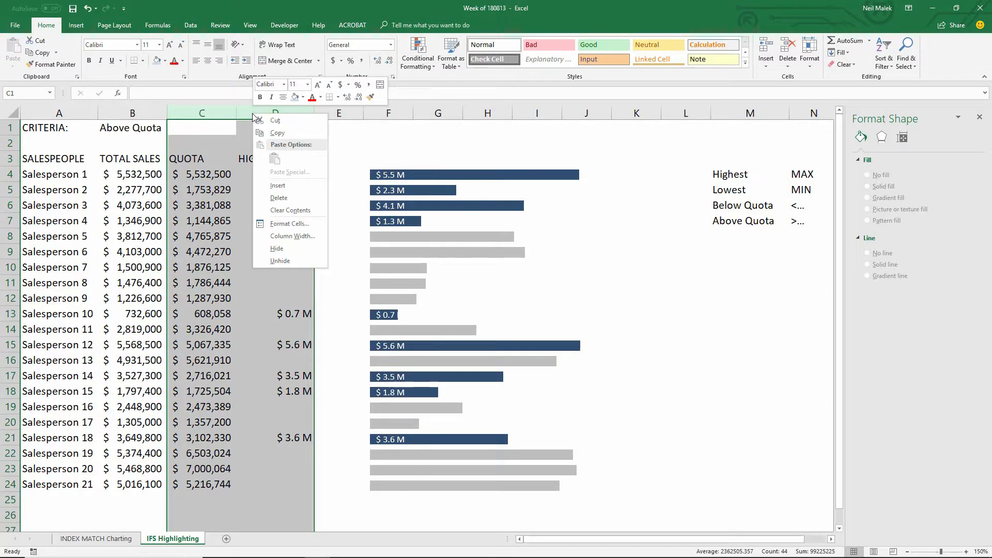
{"action": "left_click", "coordinate": [277, 248]}
{"action": "left_click", "coordinate": [136, 216]}
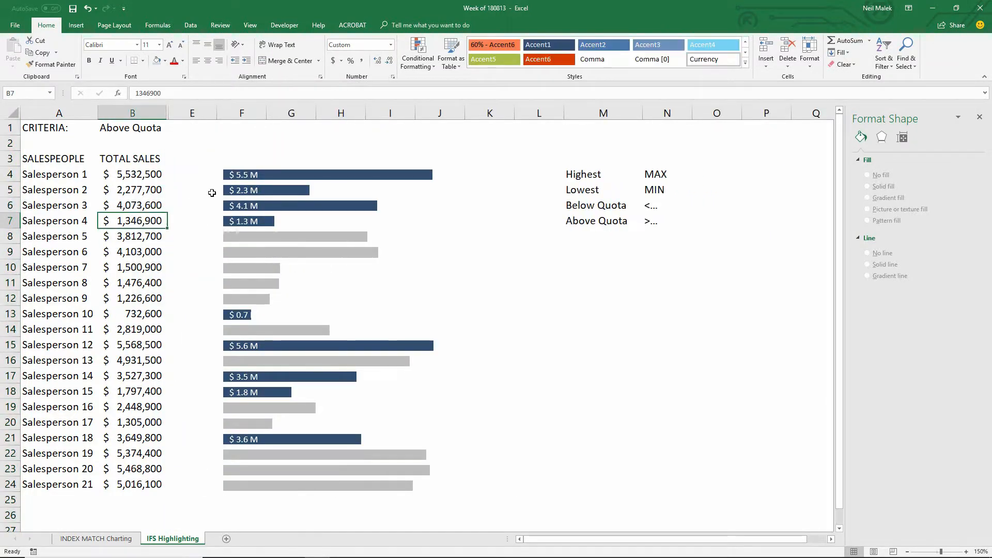
Move the bar chart next to the TOTAL SALES column and align its bars with the salesperson rows.
{"action": "left_click", "coordinate": [252, 164]}
{"action": "left_click_drag", "start_coordinate": [261, 159], "coordinate": [208, 157]}
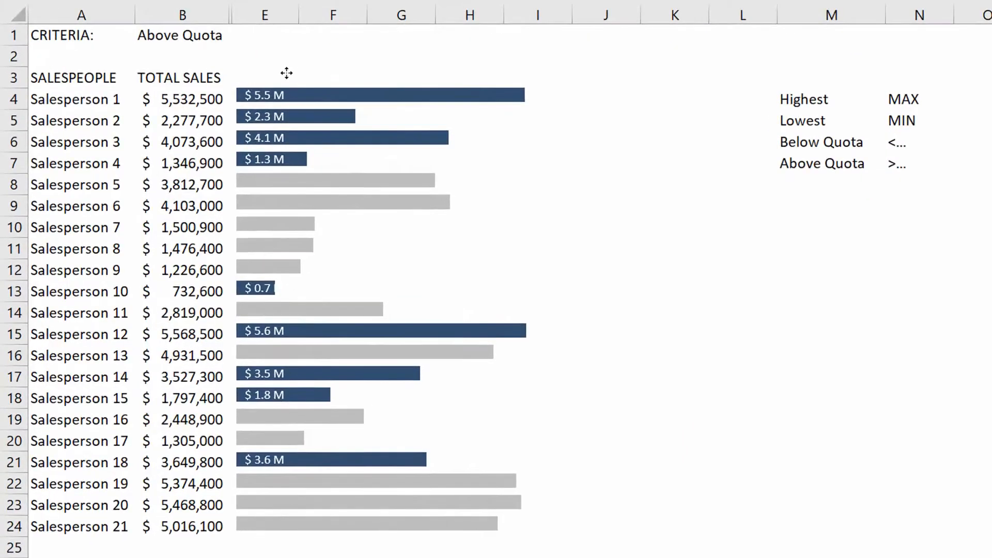
{"action": "left_click_drag", "start_coordinate": [285, 77], "coordinate": [292, 76]}
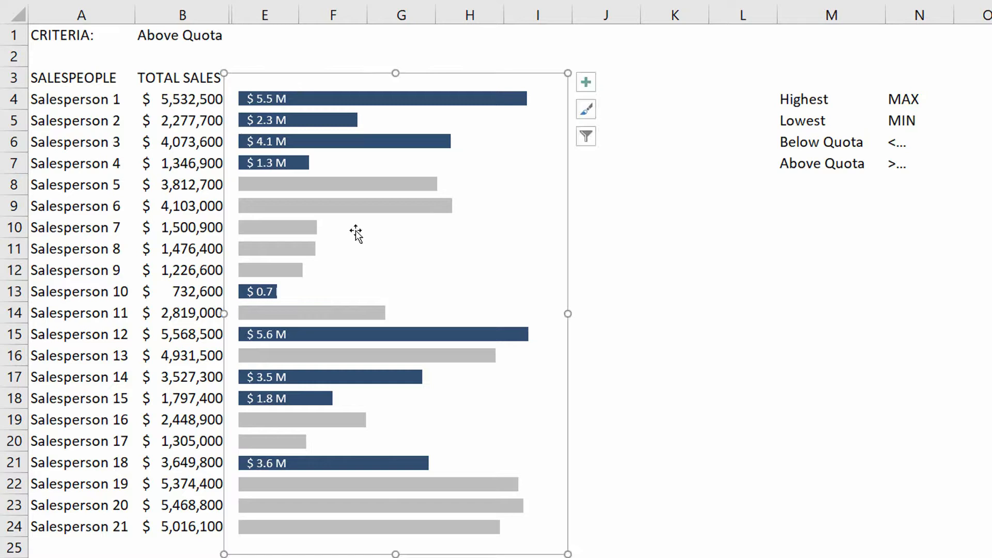
{"action": "left_click", "coordinate": [692, 333]}
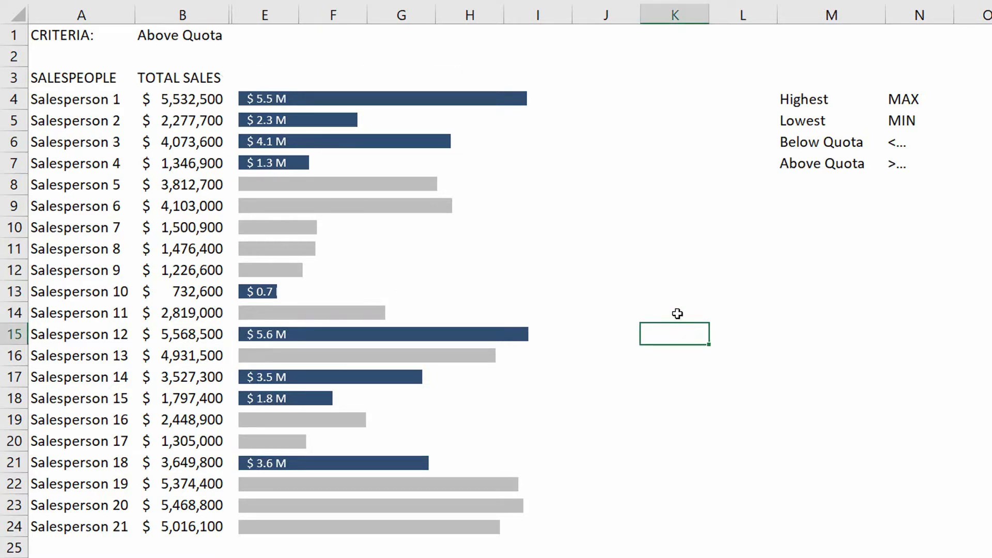
Check the finished chart by switching the B1 criterion through Highest and Lowest, ending on Below Quota.
{"action": "left_click", "coordinate": [192, 38]}
{"action": "left_click", "coordinate": [236, 38]}
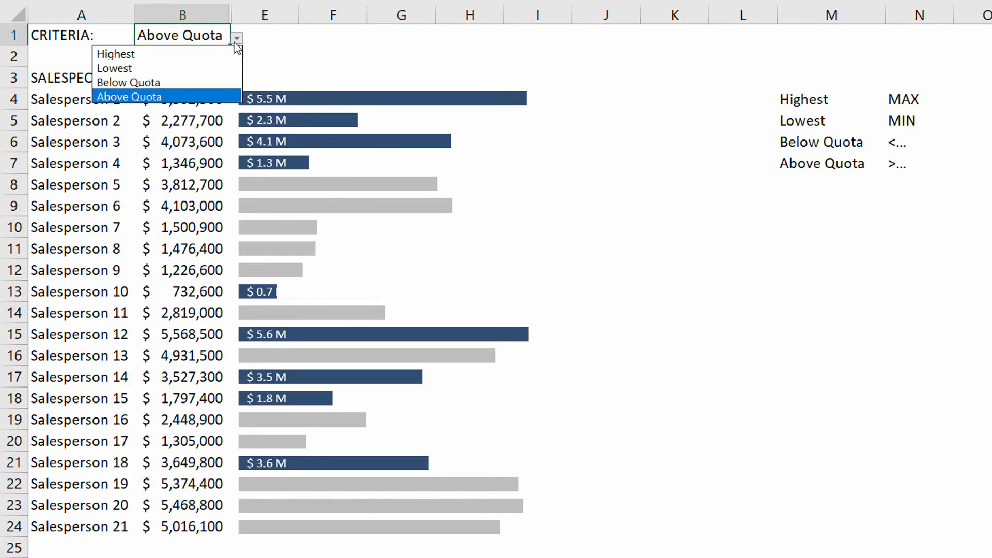
{"action": "left_click", "coordinate": [222, 53]}
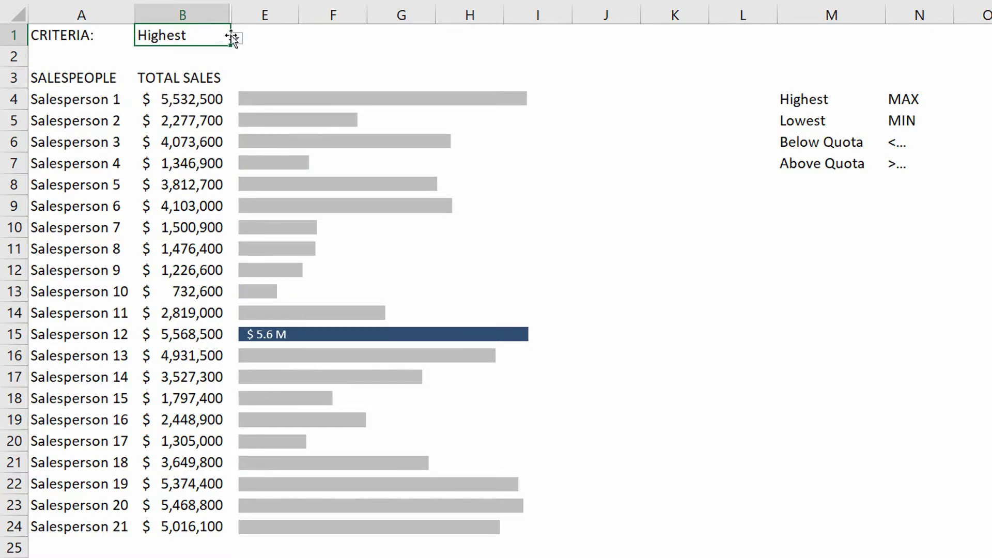
{"action": "left_click", "coordinate": [236, 38]}
{"action": "left_click", "coordinate": [209, 67]}
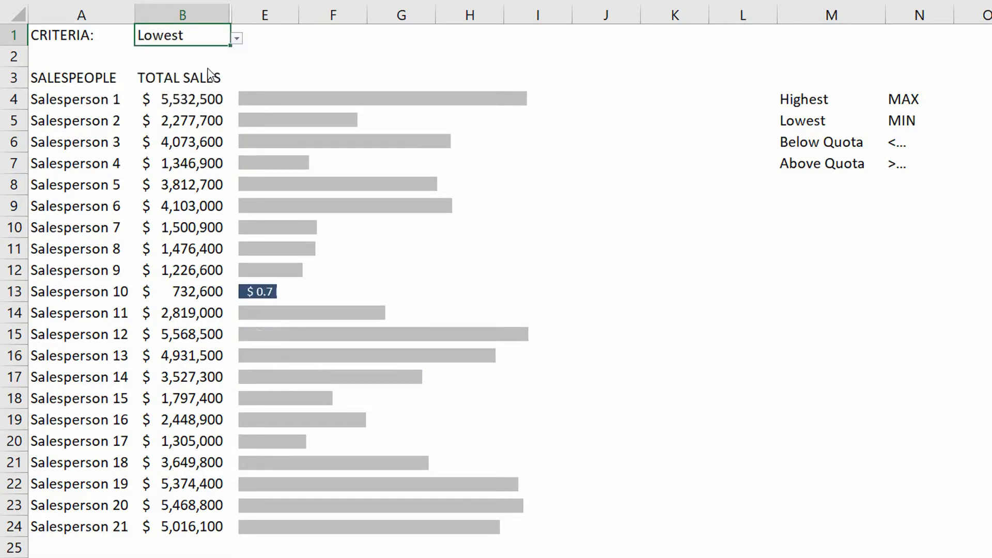
{"action": "left_click", "coordinate": [236, 39]}
{"action": "left_click", "coordinate": [204, 84]}
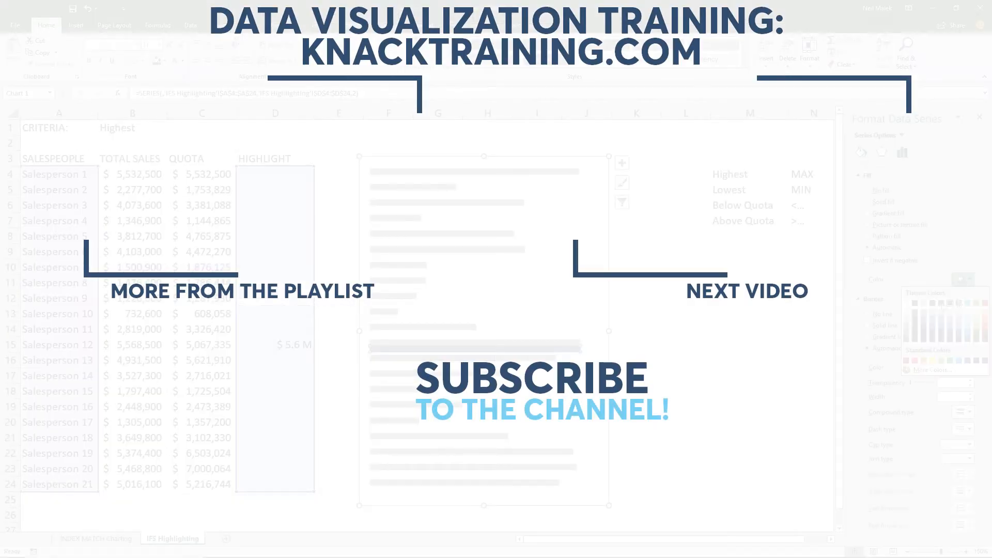
Overlap the two bar series fully and add Inside Base data labels to the highlighted series.
{"action": "left_click_drag", "start_coordinate": [920, 227], "coordinate": [934, 227]}
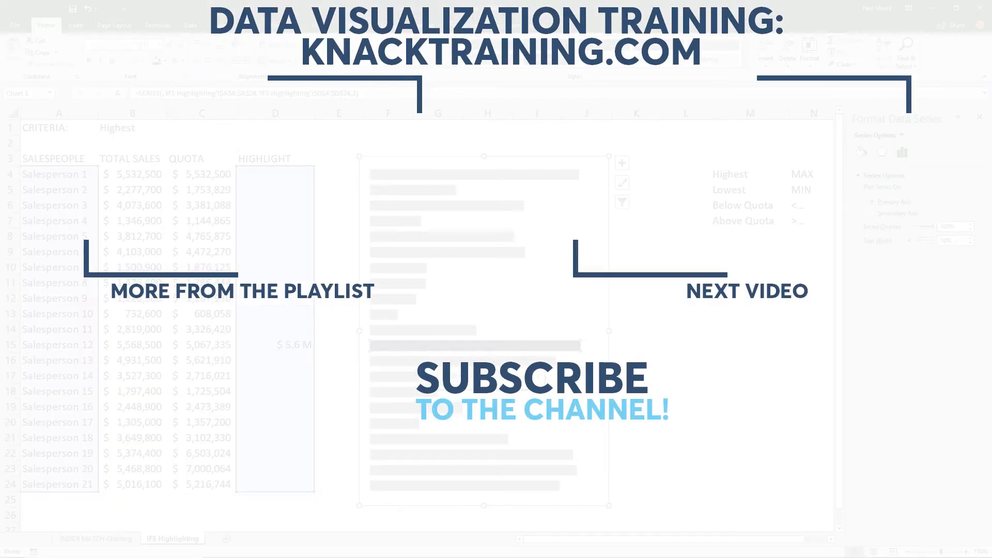
{"action": "left_click", "coordinate": [393, 25]}
{"action": "left_click", "coordinate": [15, 53]}
{"action": "mouse_move", "coordinate": [34, 119]}
{"action": "left_click", "coordinate": [123, 189]}
{"action": "left_click", "coordinate": [390, 346]}
{"action": "left_click", "coordinate": [46, 26]}
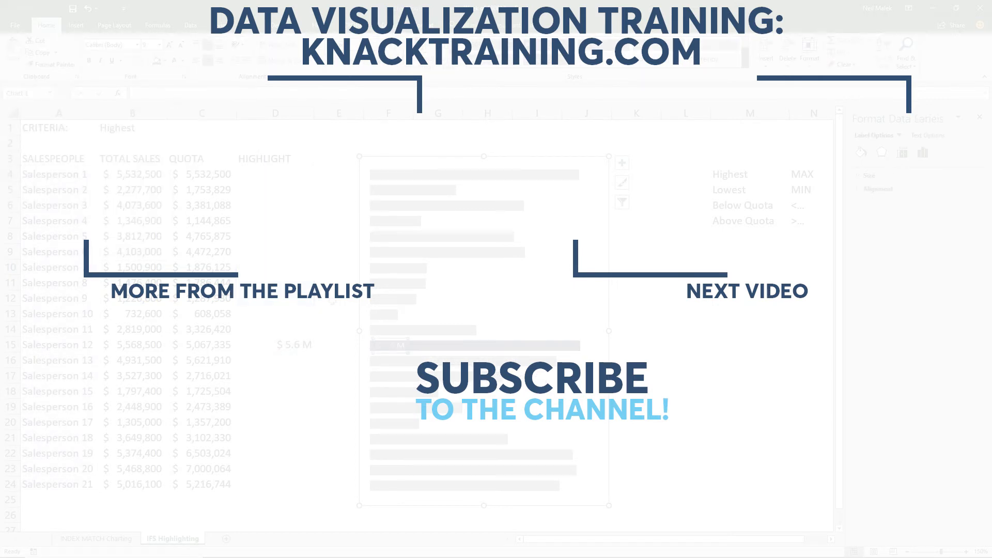
Check the chart by switching the B1 criterion through Lowest and Below Quota, ending on Above Quota.
{"action": "left_click", "coordinate": [132, 127]}
{"action": "left_click", "coordinate": [172, 130]}
{"action": "left_click", "coordinate": [121, 149]}
{"action": "left_click", "coordinate": [172, 129]}
{"action": "left_click", "coordinate": [121, 156]}
{"action": "left_click", "coordinate": [173, 129]}
{"action": "left_click", "coordinate": [121, 163]}
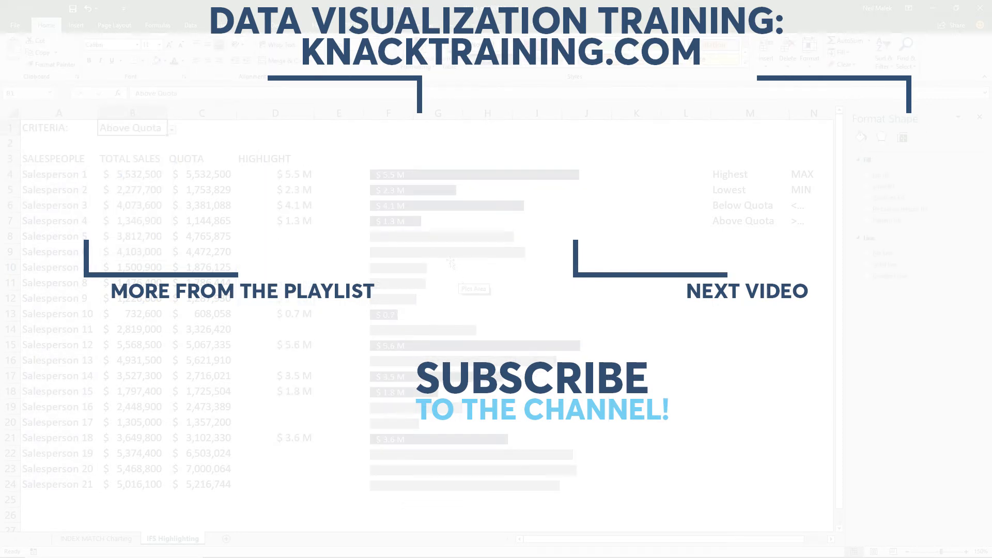
Turn on showing data in hidden rows and columns for the bar chart in its Hidden and Empty Cell Settings.
{"action": "left_click", "coordinate": [275, 113]}
{"action": "left_click", "coordinate": [412, 162]}
{"action": "left_click", "coordinate": [393, 25]}
{"action": "left_click", "coordinate": [513, 53]}
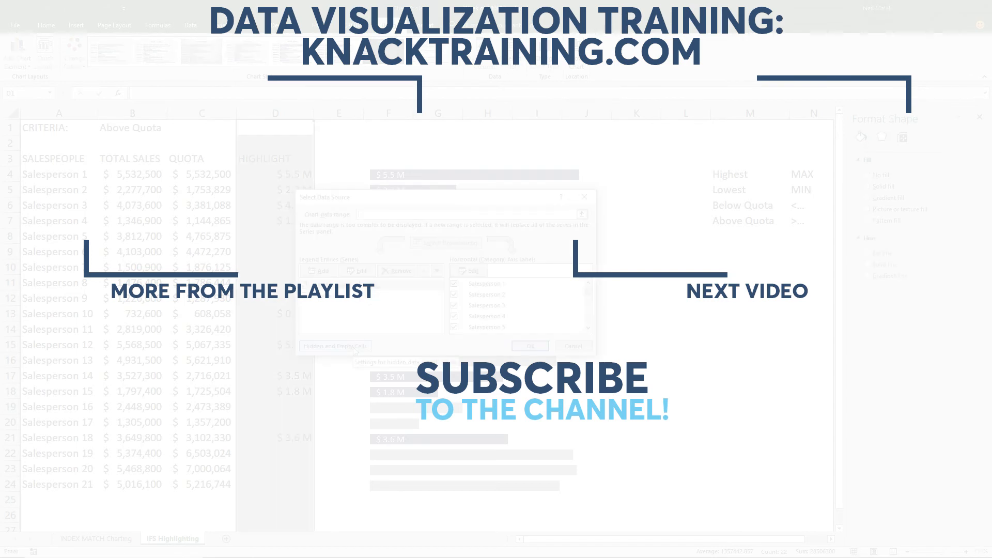
{"action": "left_click", "coordinate": [333, 358]}
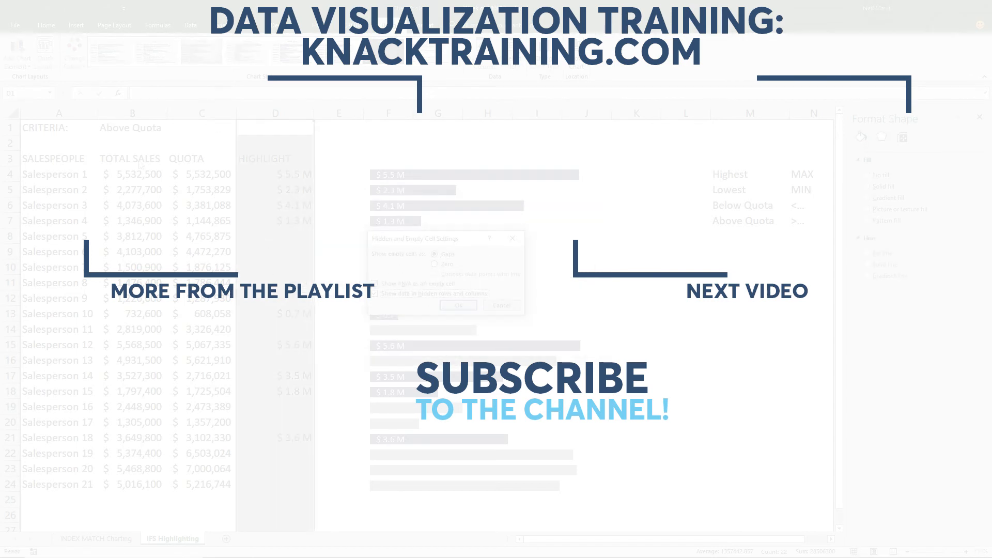
{"action": "left_click", "coordinate": [458, 305]}
{"action": "left_click", "coordinate": [531, 358]}
Hide the QUOTA and HIGHLIGHT columns, C and D, and move the bar chart beside the TOTAL SALES column.
{"action": "left_click_drag", "start_coordinate": [201, 113], "coordinate": [253, 113]}
{"action": "right_click", "coordinate": [251, 113]}
{"action": "left_click", "coordinate": [276, 250]}
{"action": "left_click_drag", "start_coordinate": [265, 162], "coordinate": [215, 161]}
{"action": "left_click", "coordinate": [490, 344]}
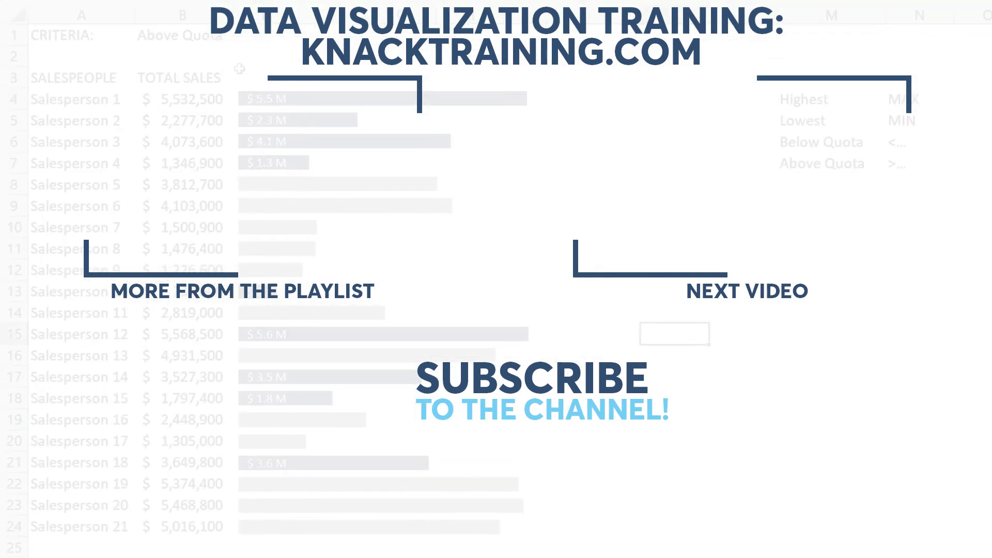